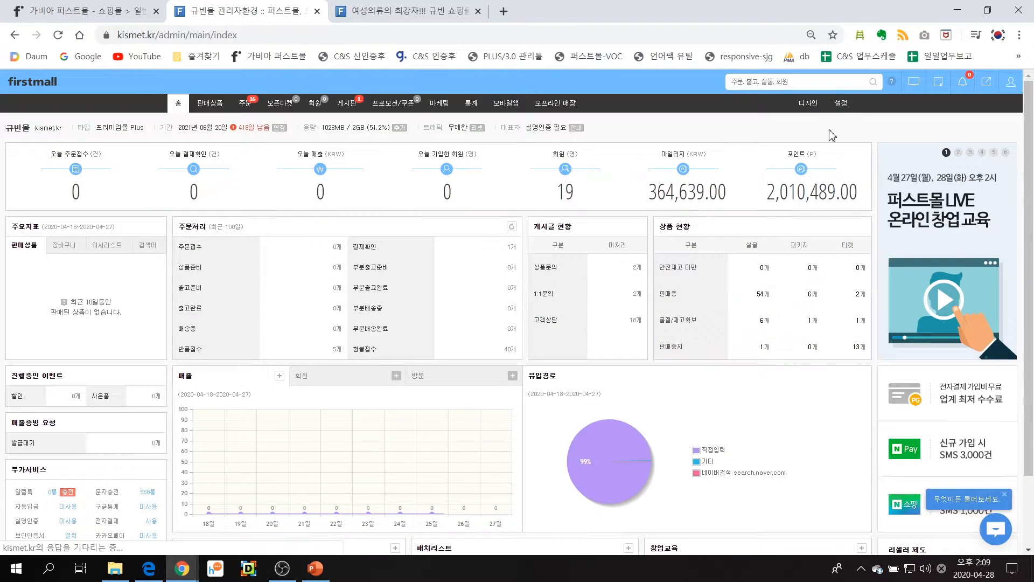
Open the store management (상점관리) settings and examine the shop name, management domain and representative domain fields
mouse_move(841, 105)
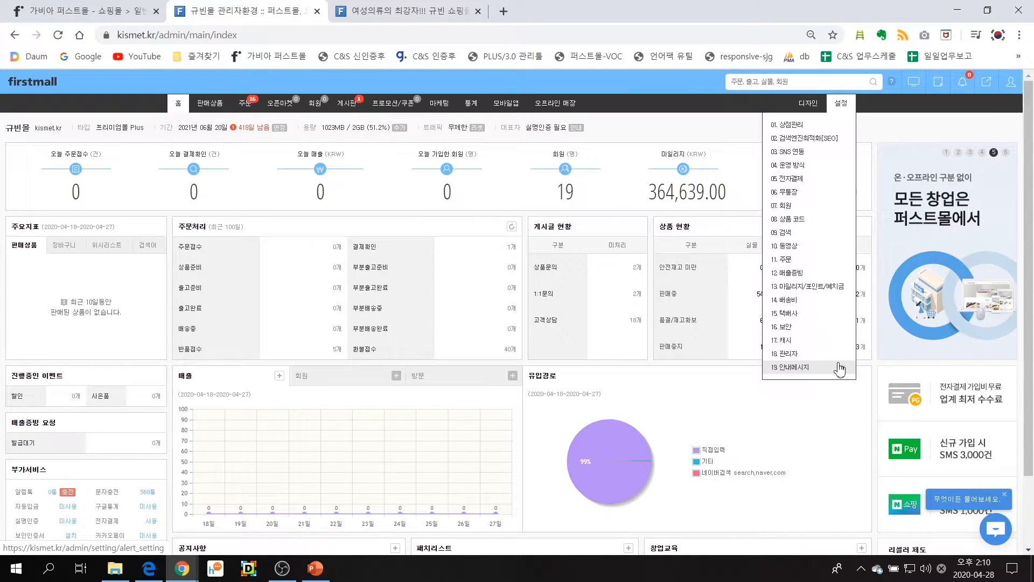
click(817, 145)
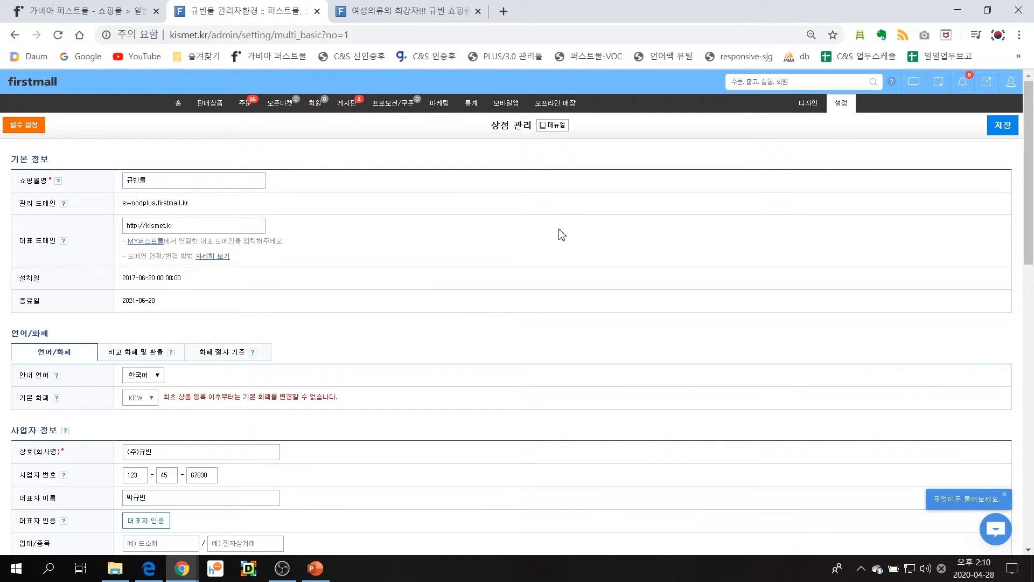
click(150, 179)
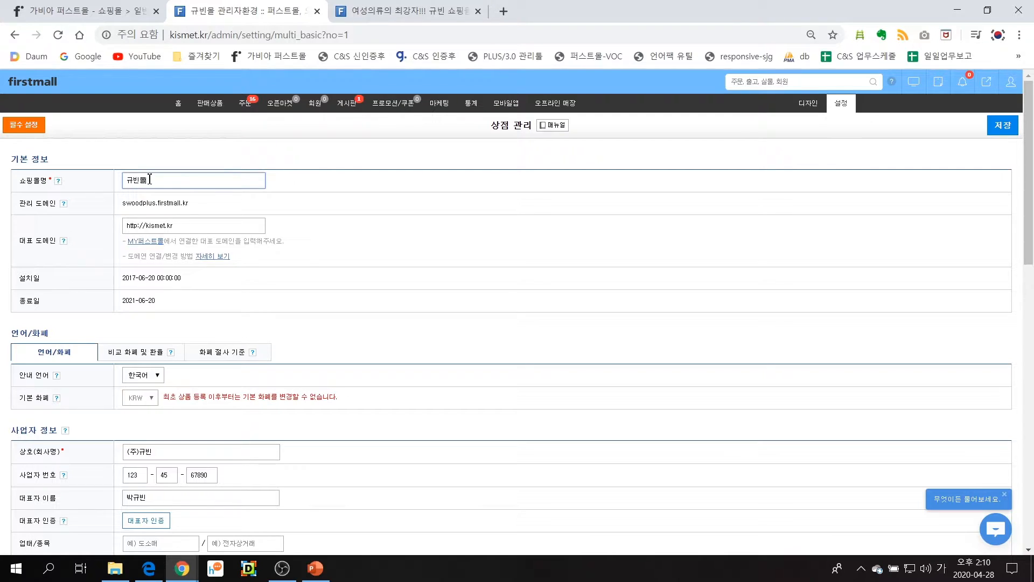
drag(21, 181, 45, 180)
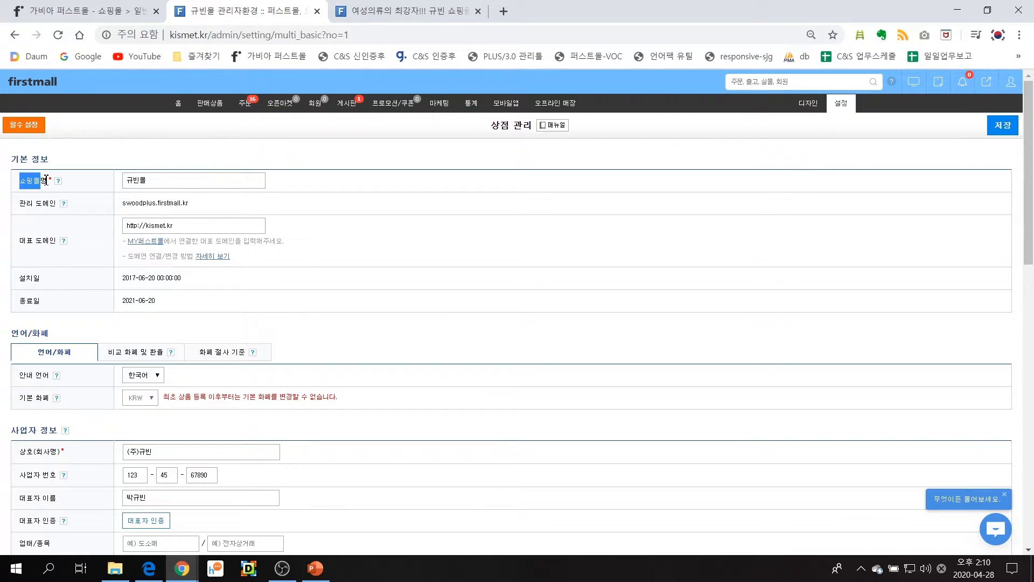
click(160, 181)
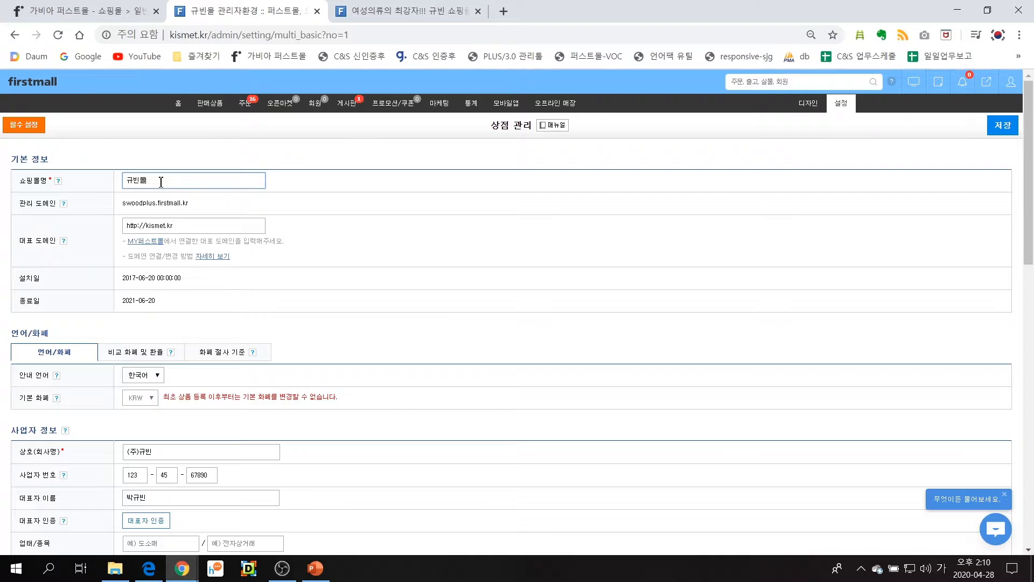
click(191, 231)
drag(191, 231, 153, 233)
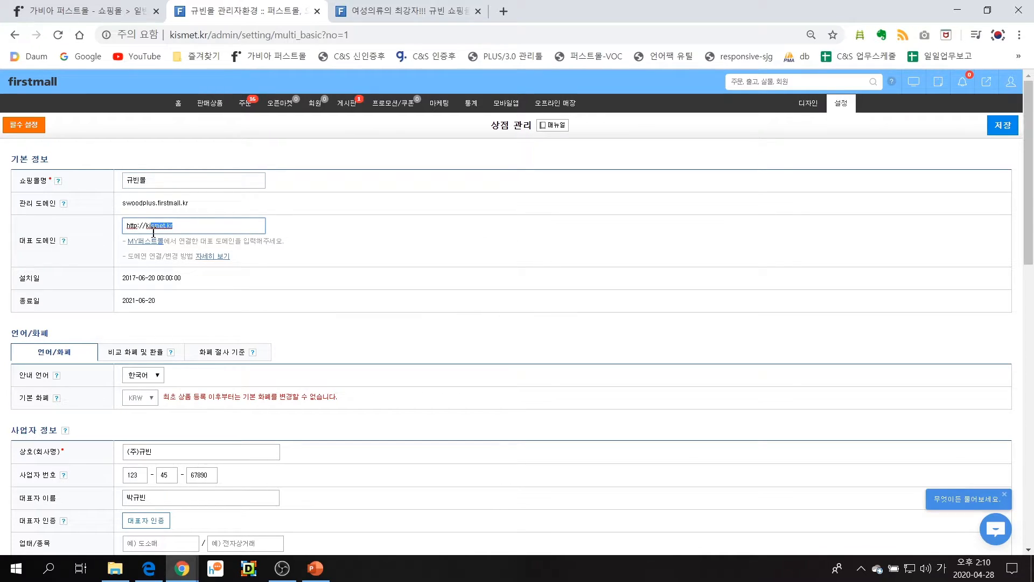
click(194, 230)
drag(197, 203, 124, 211)
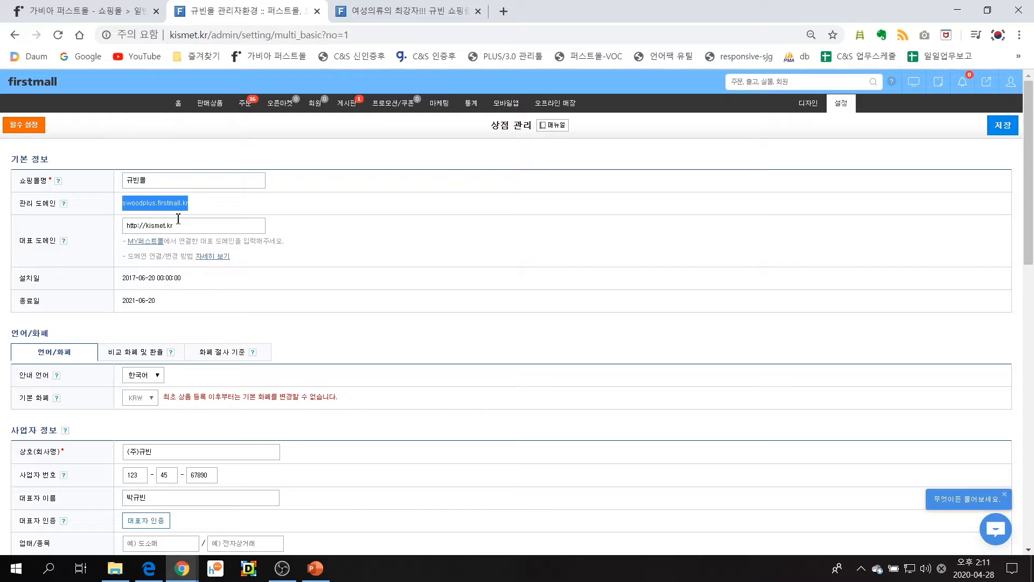
click(199, 227)
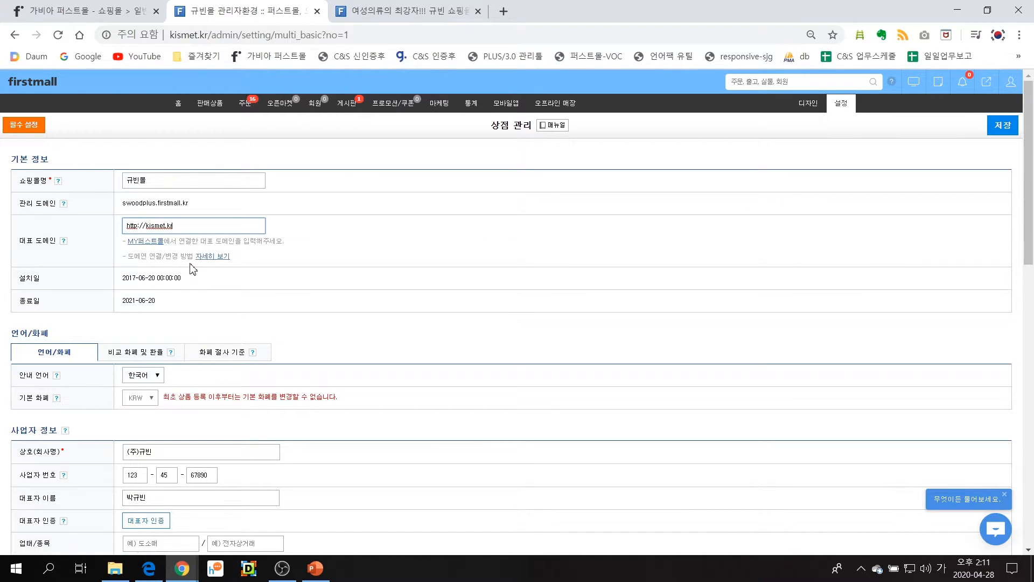
Examine the representative domain, language/currency and business information sections of the store management settings
scroll(204, 267, down, 5)
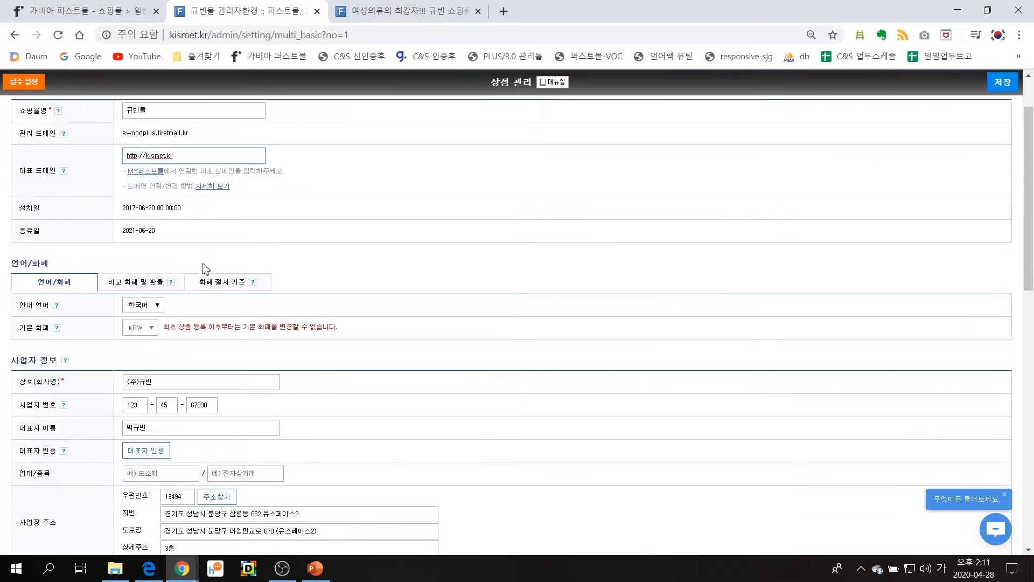
drag(14, 165, 115, 178)
click(134, 168)
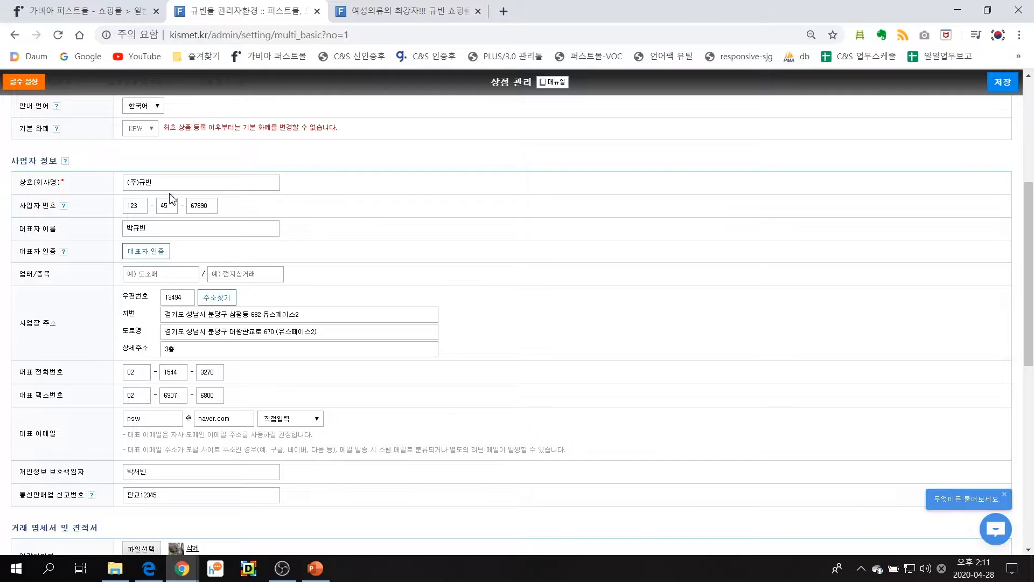
scroll(215, 310, down, 1)
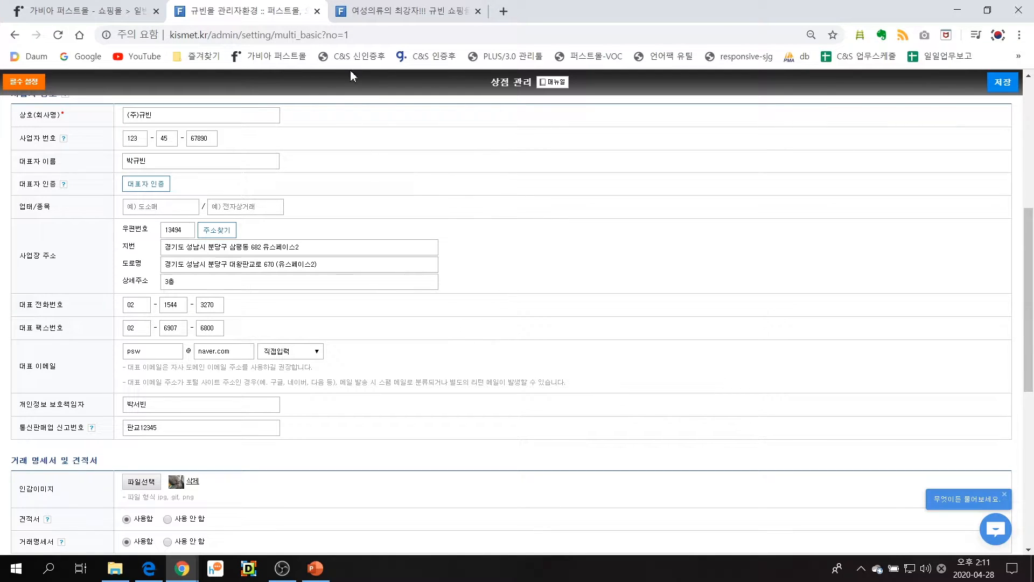
Examine the company details in the footer of the live shopping mall page
click(399, 11)
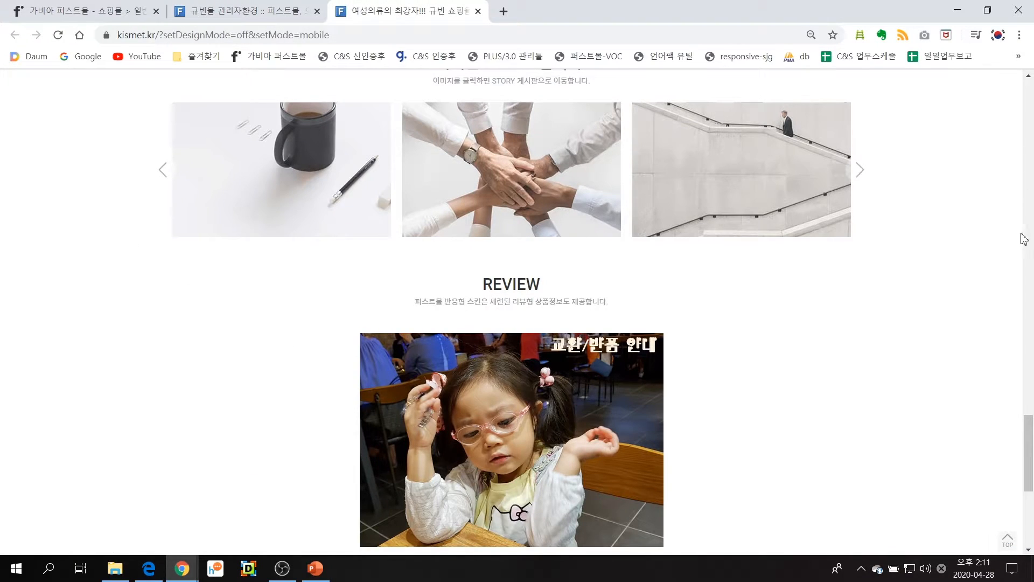
drag(1030, 410, 1030, 548)
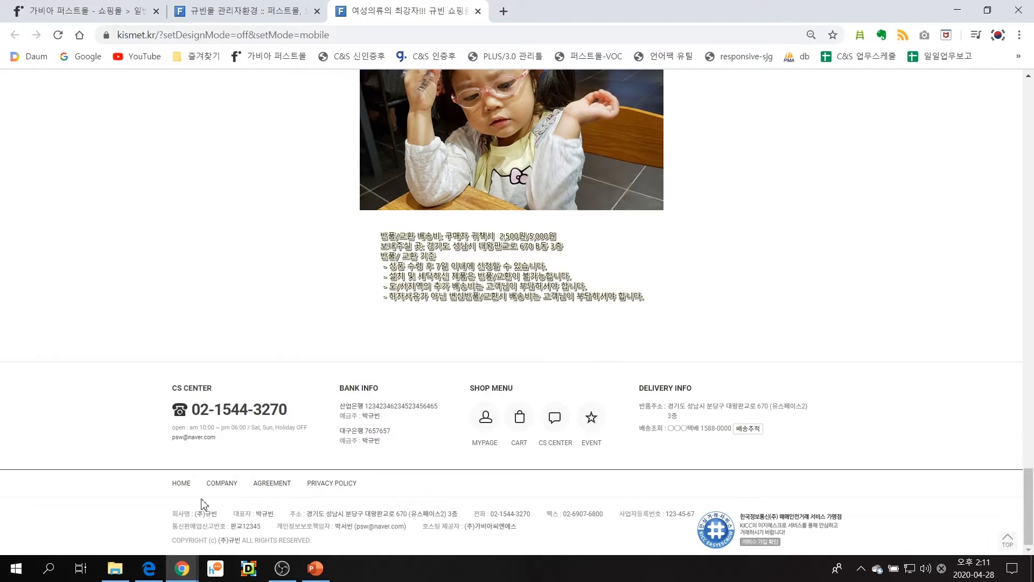
drag(171, 514, 605, 533)
click(595, 536)
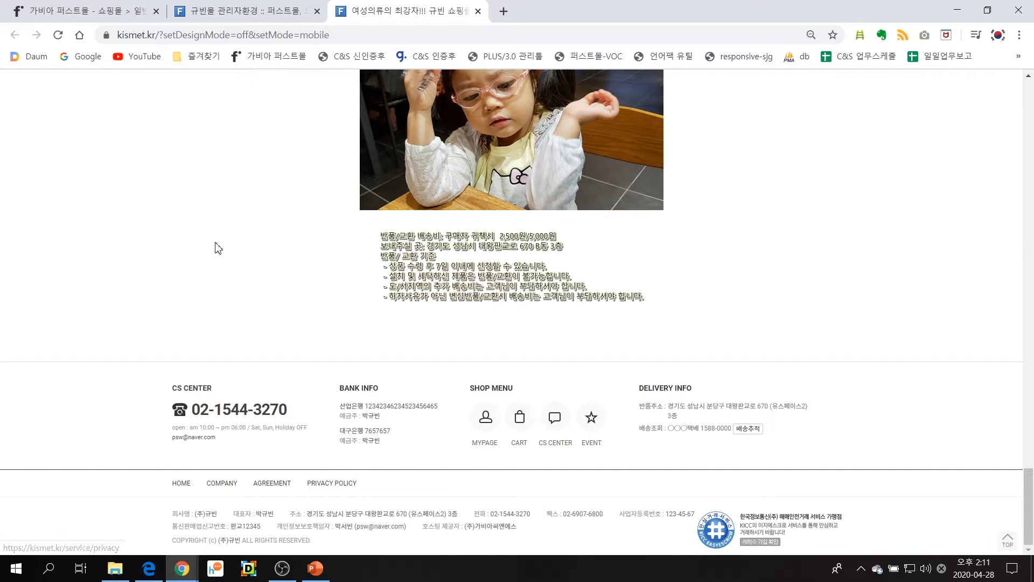
Return to the mall's admin site and open the electronic payment (전자결제) settings
click(108, 15)
click(237, 12)
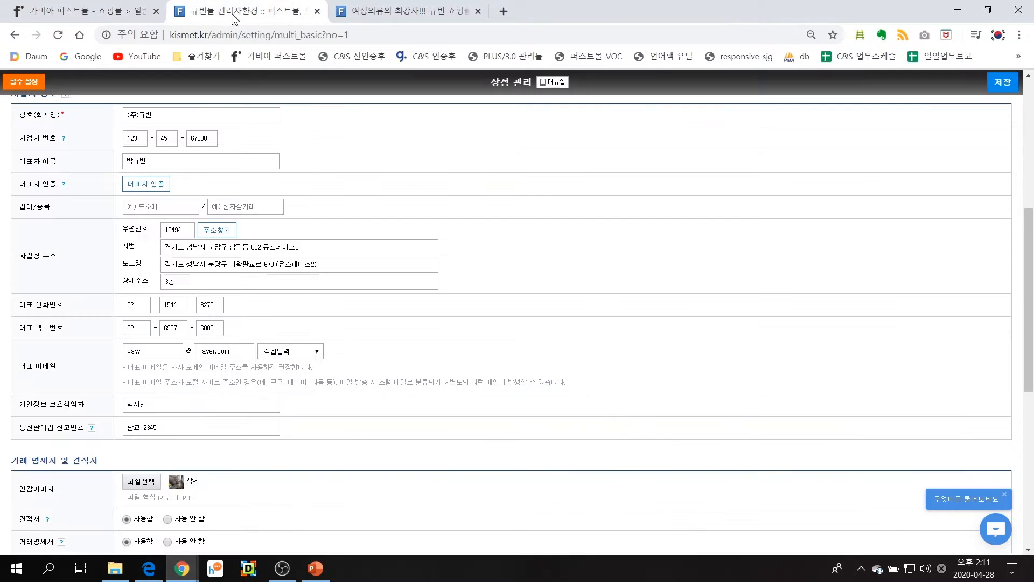
scroll(355, 305, up, 7)
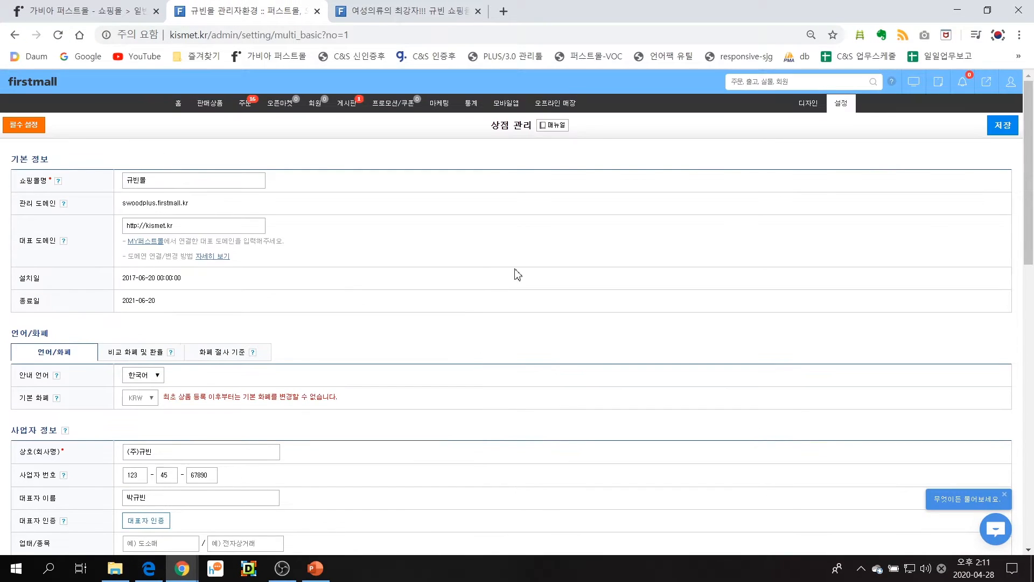
mouse_move(848, 105)
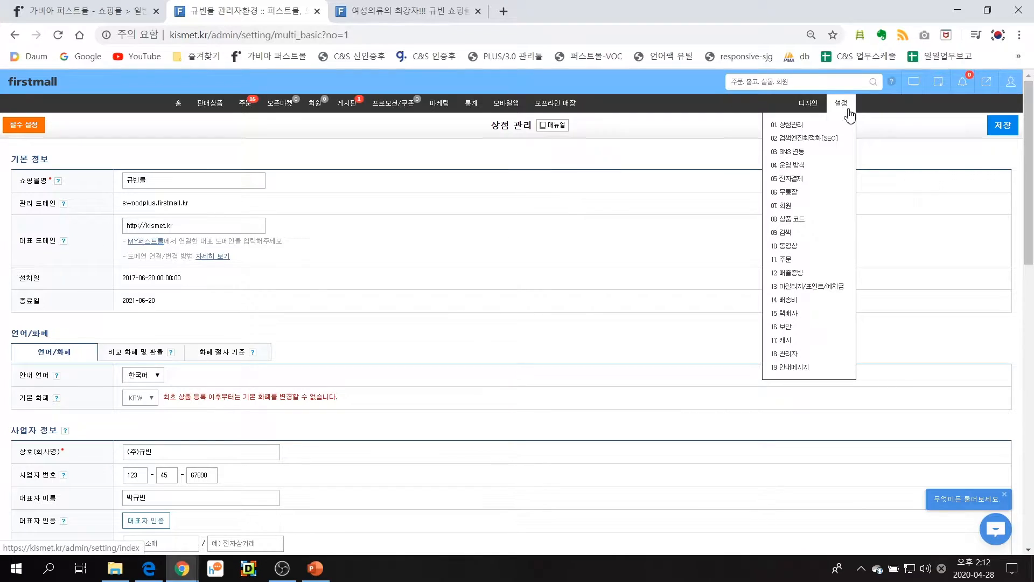
click(822, 180)
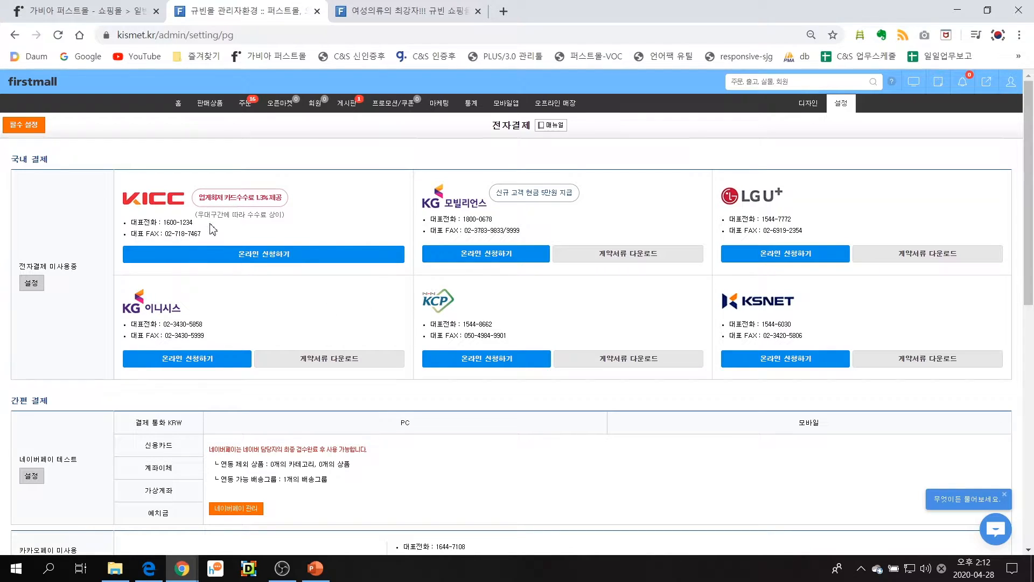
Examine the KICC online application form, and return to the electronic payment settings
click(292, 256)
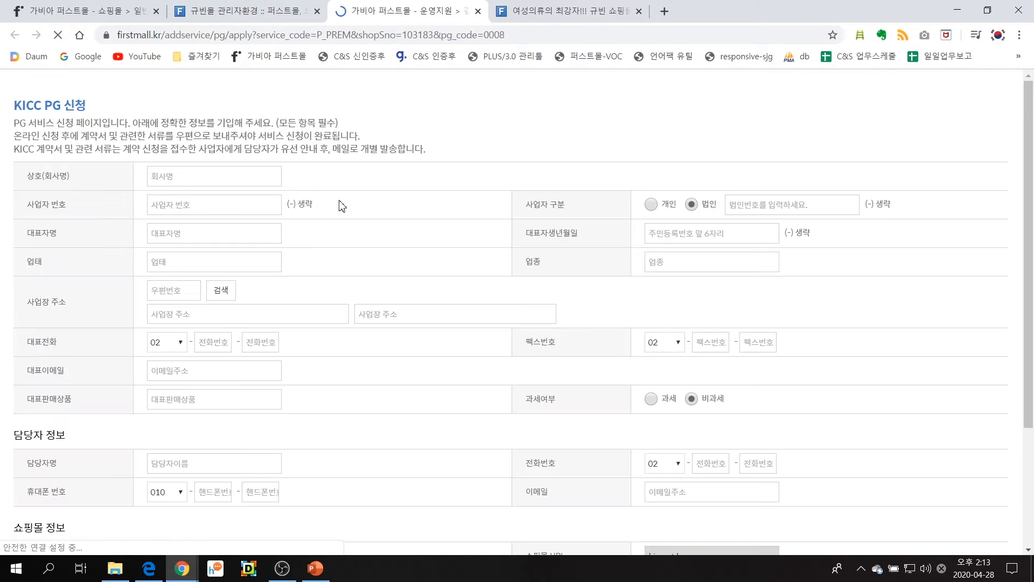
scroll(404, 397, down, 3)
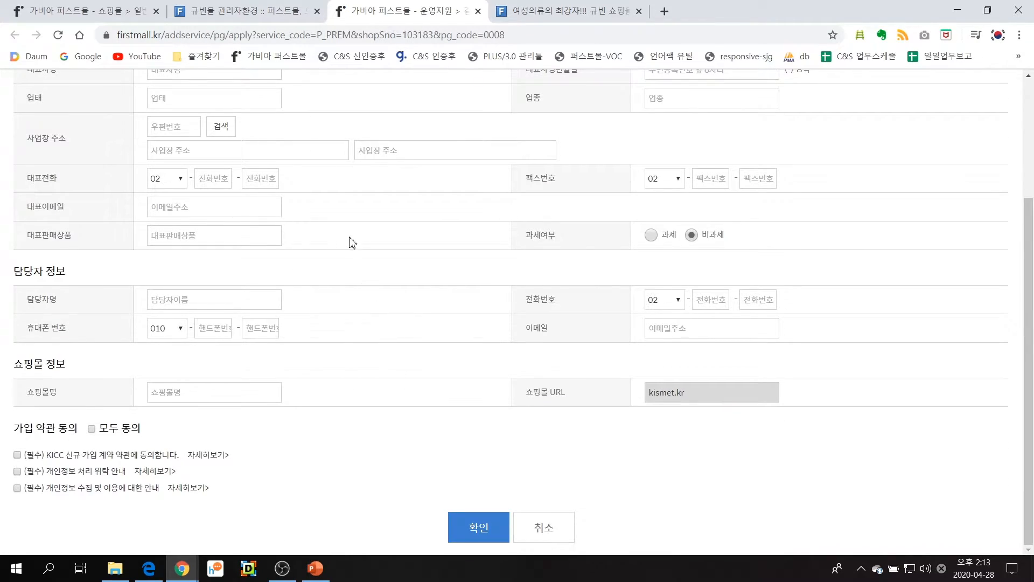
click(254, 14)
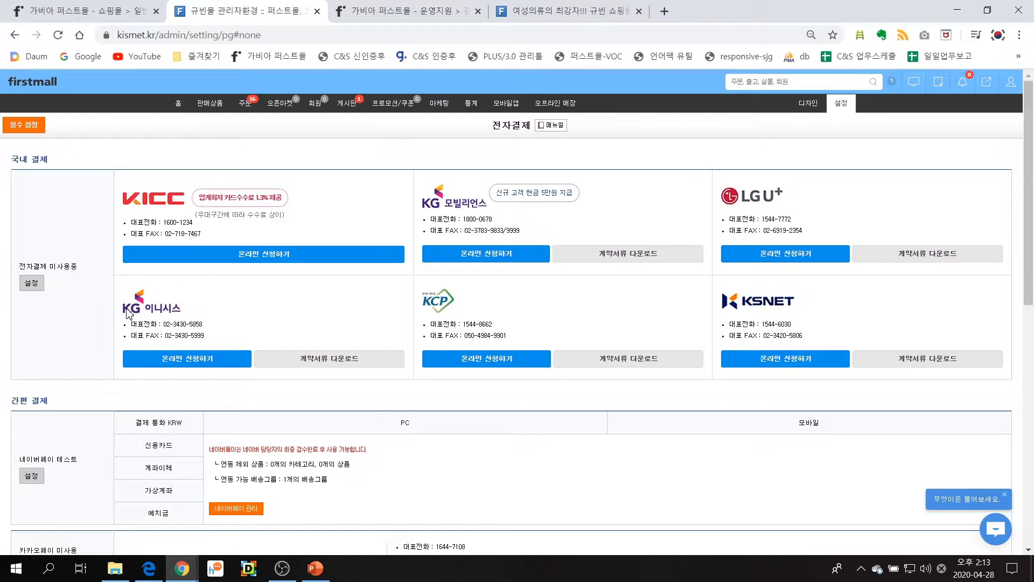
Open the domestic electronic payment setup and look through the KICC, 이니시스 and LG U+ options
click(31, 284)
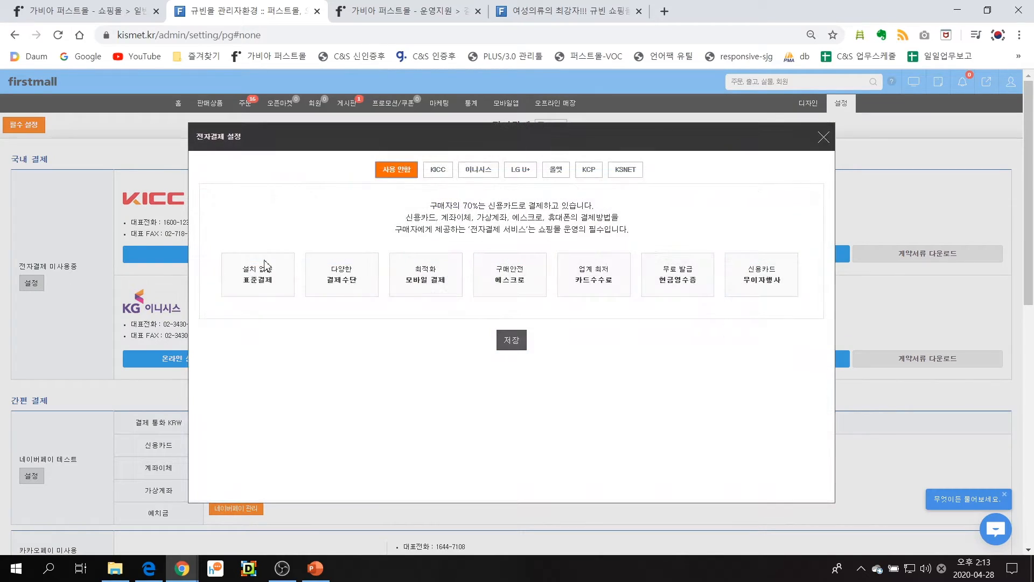
click(435, 172)
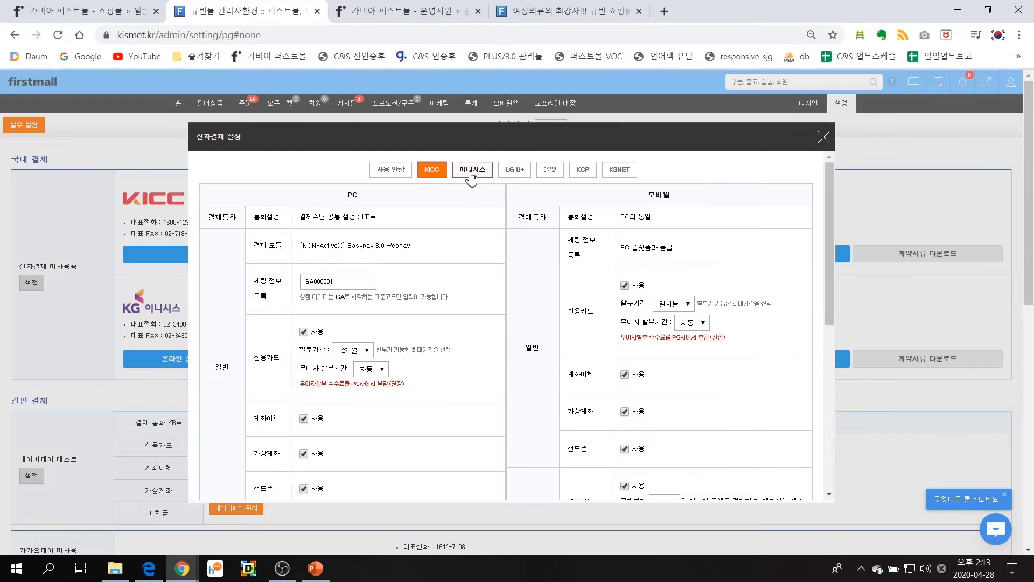
click(473, 171)
click(515, 171)
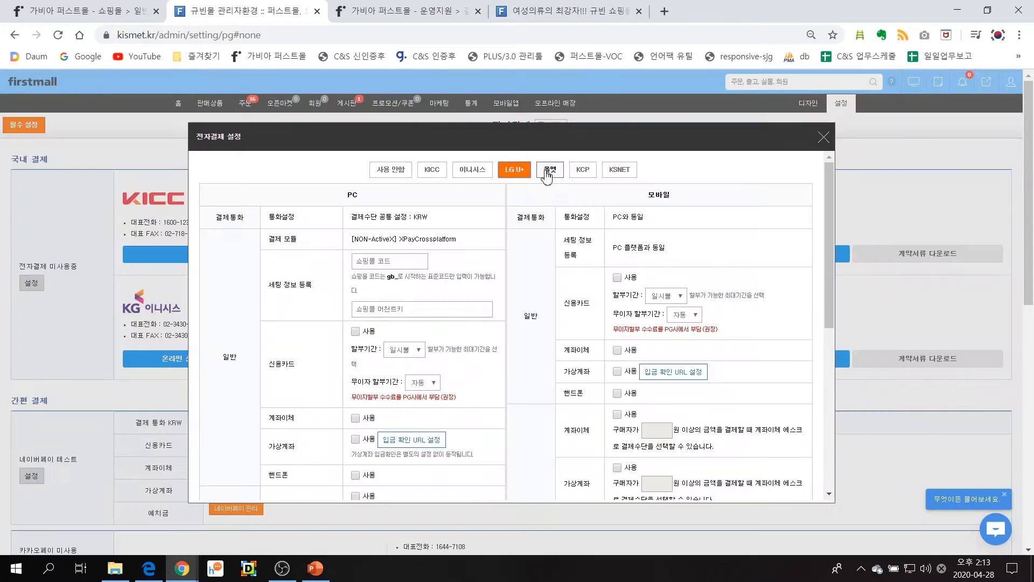
Show the 올앳 payment settings and examine the 상점ID and 크로스 Key registration fields
click(548, 172)
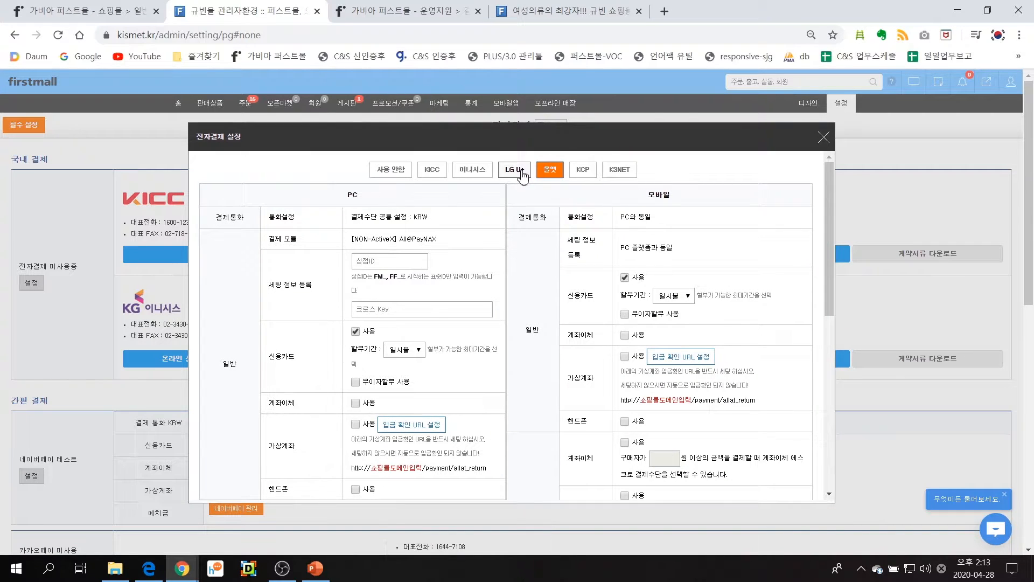
click(406, 263)
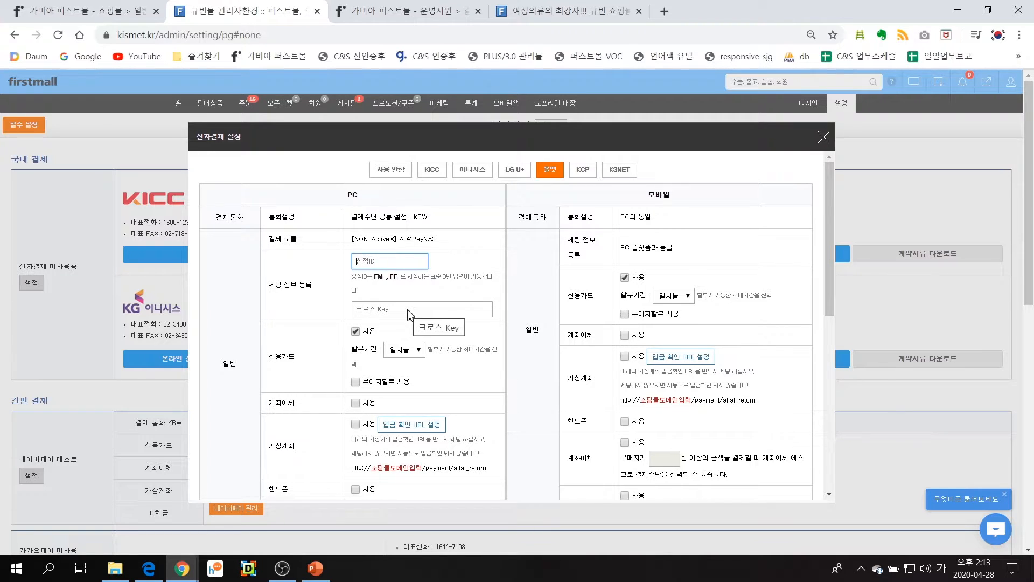
scroll(408, 314, down, 5)
scroll(389, 264, up, 2)
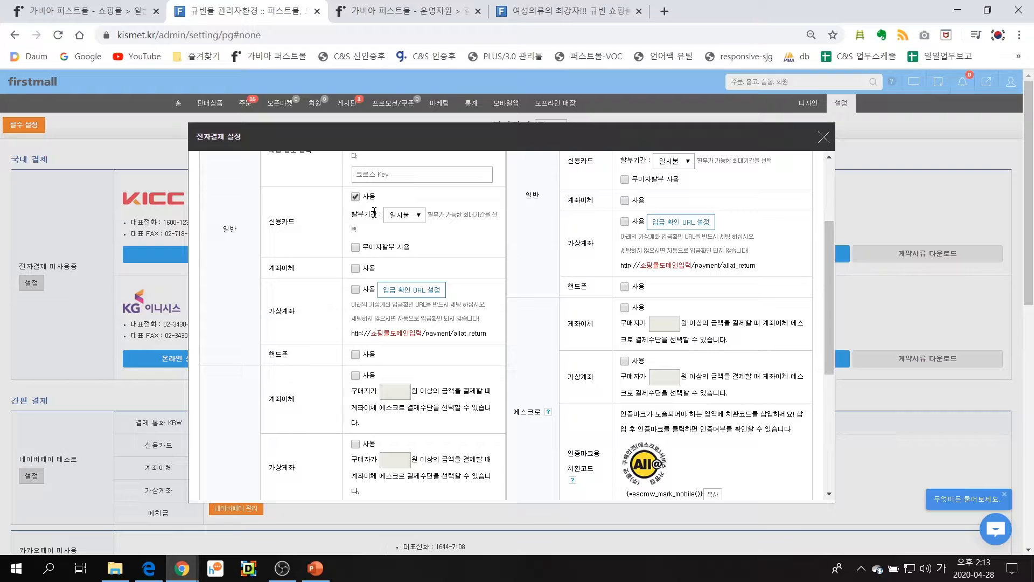
Try a 12개월 maximum installment period for PC credit card payments, and switch it back to 일시불
click(412, 220)
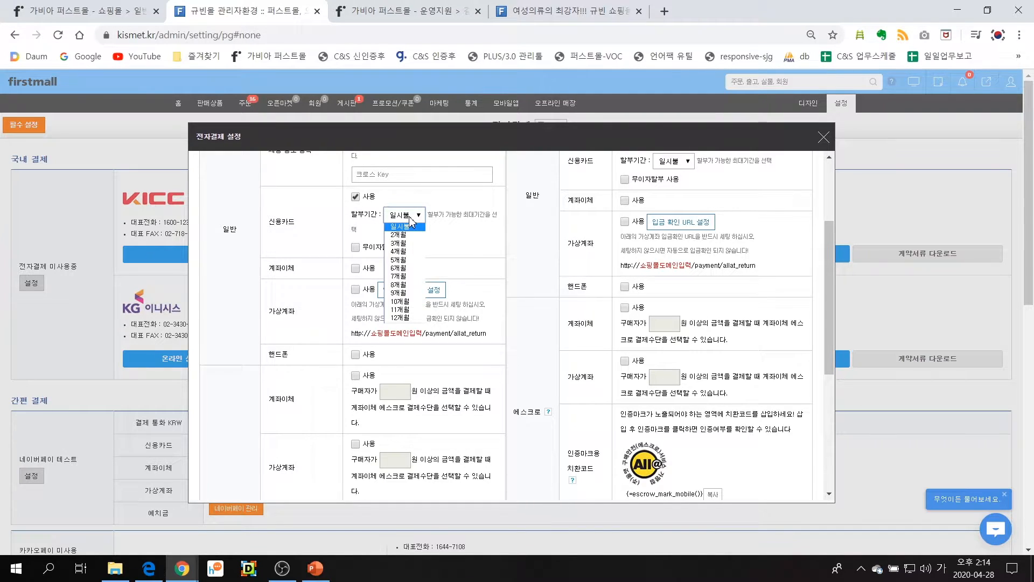
click(410, 318)
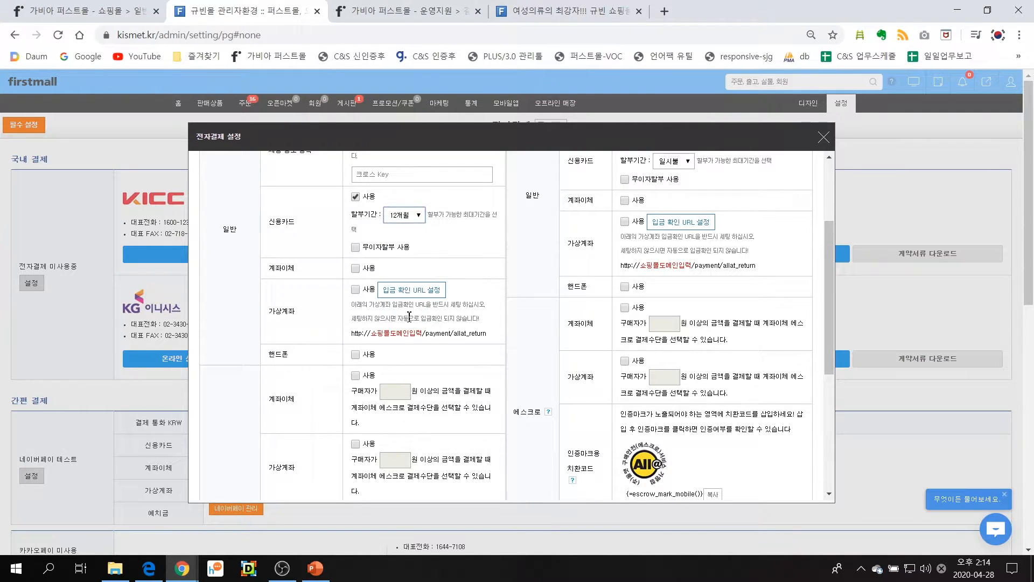
click(409, 215)
click(412, 228)
Set the maximum installment period for PC credit card payments in the 올앳 settings to 6개월
click(412, 216)
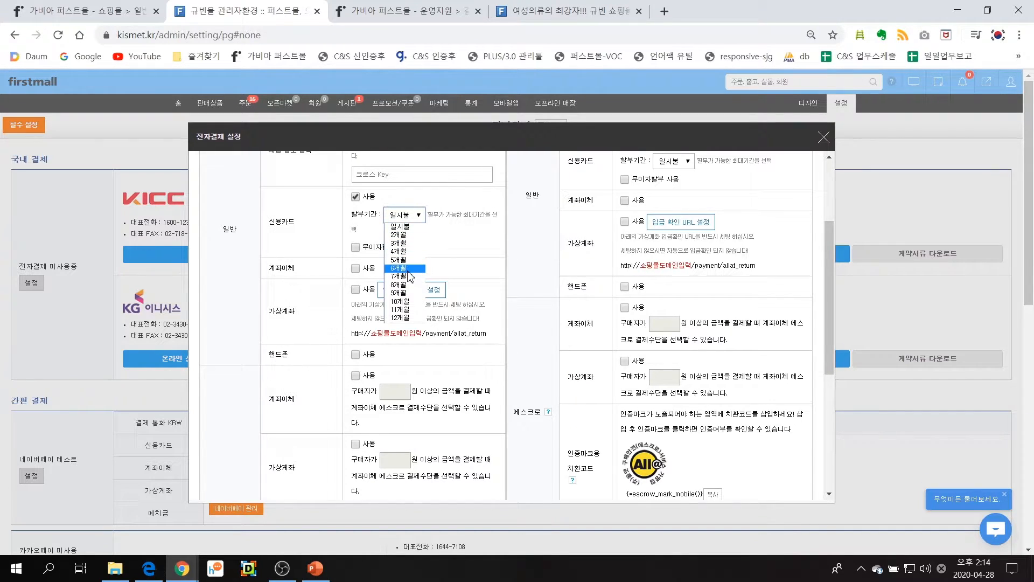
click(406, 268)
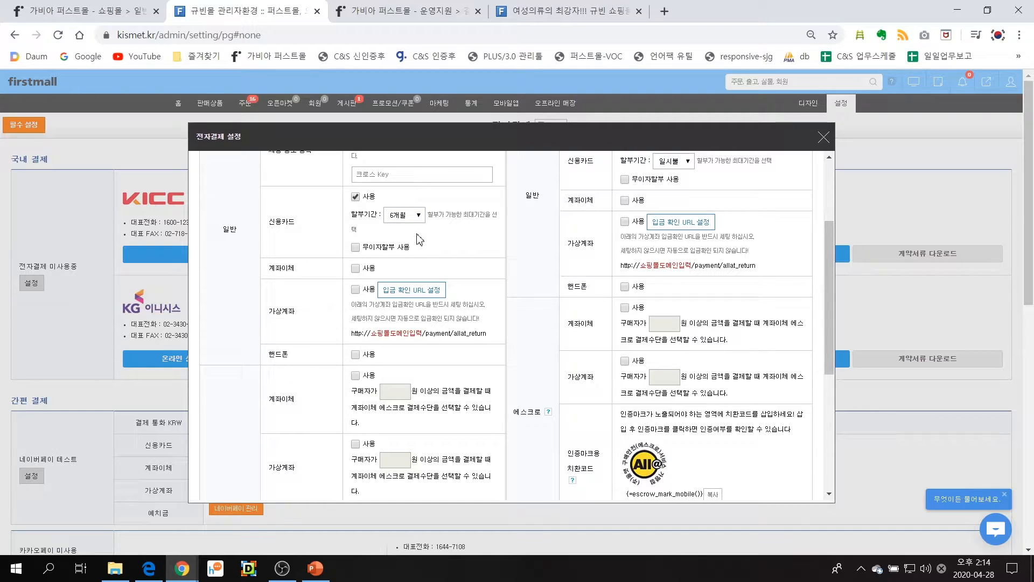
Examine the 계좌이체, 가상계좌 and 핸드폰 payment method options in the PC column of the 올앳 settings
scroll(420, 245, down, 1)
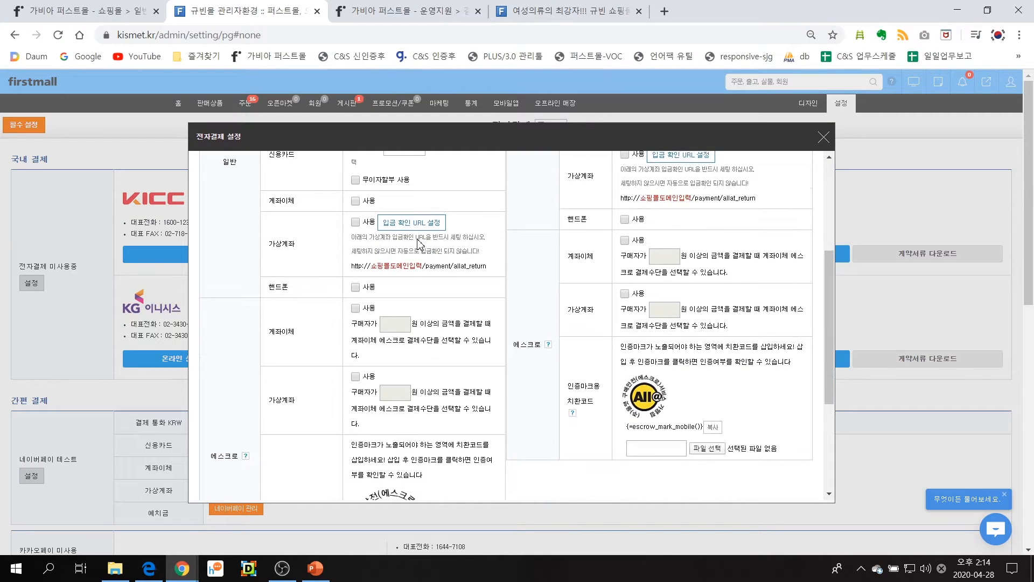
drag(268, 203, 297, 203)
click(299, 205)
double_click(275, 249)
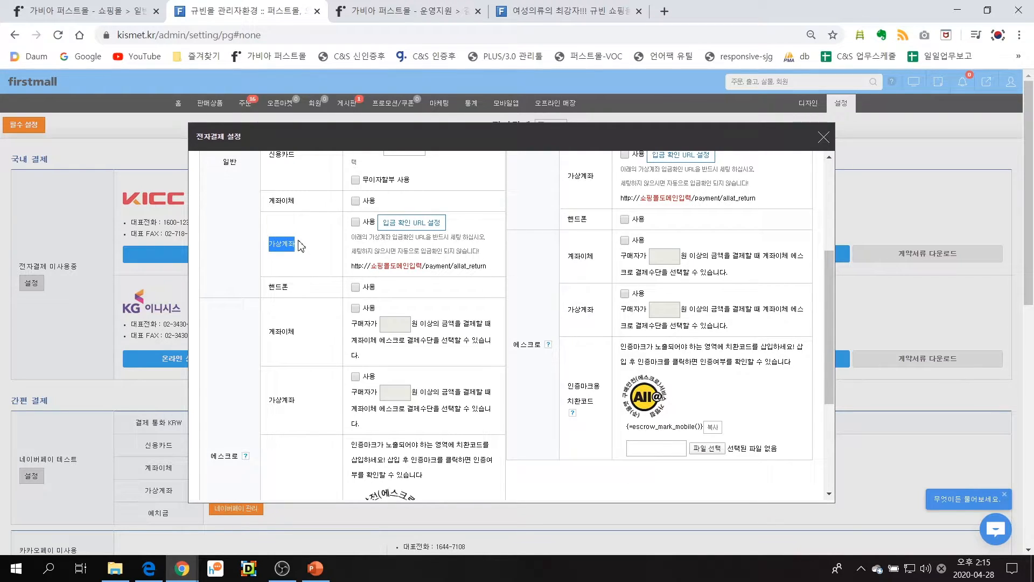
click(299, 241)
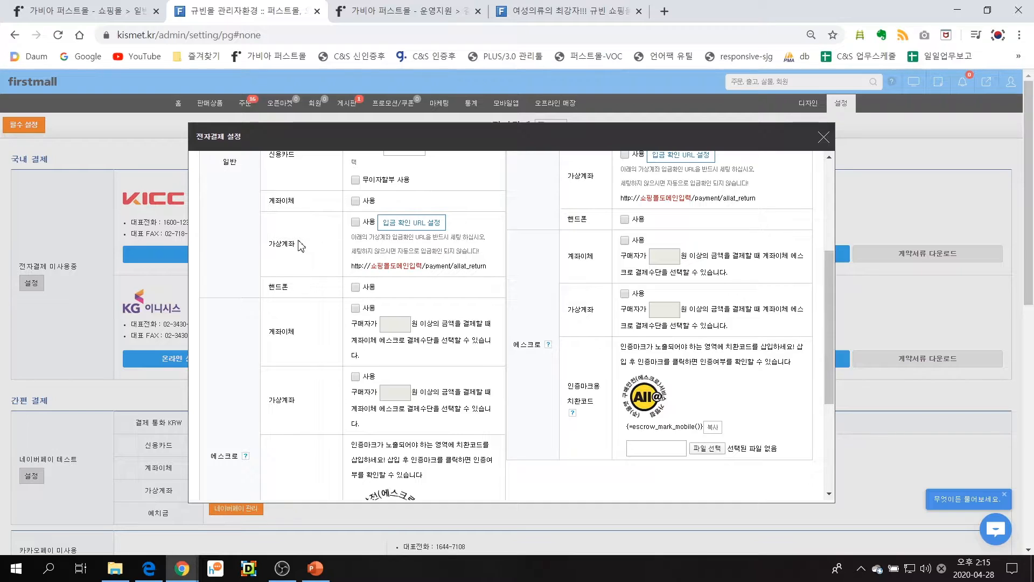
scroll(300, 247, down, 1)
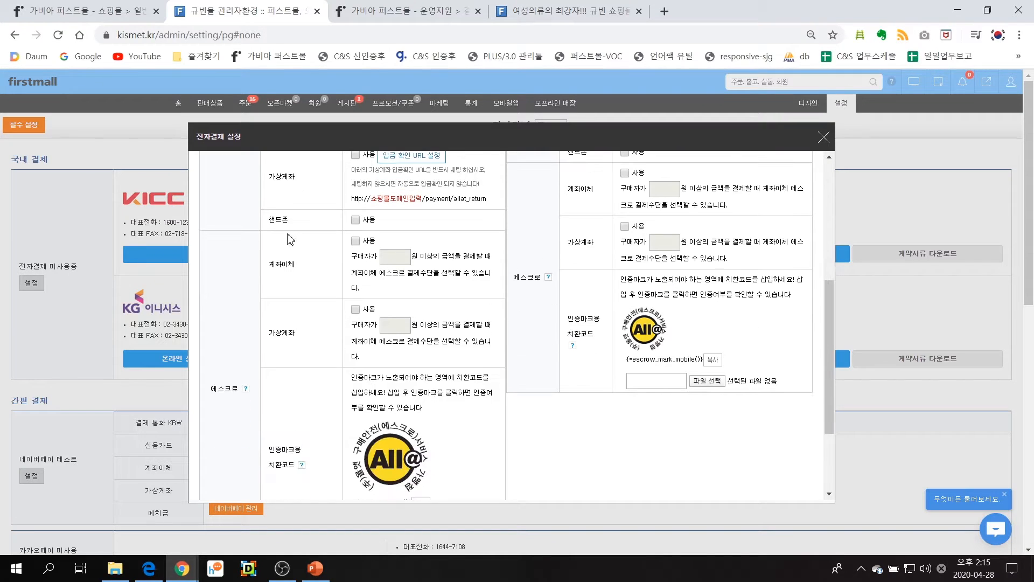
drag(269, 219, 291, 219)
Examine the 에스크로 section of the PC 올앳 settings, including its certification mark code and the agreement below it
scroll(345, 213, down, 1)
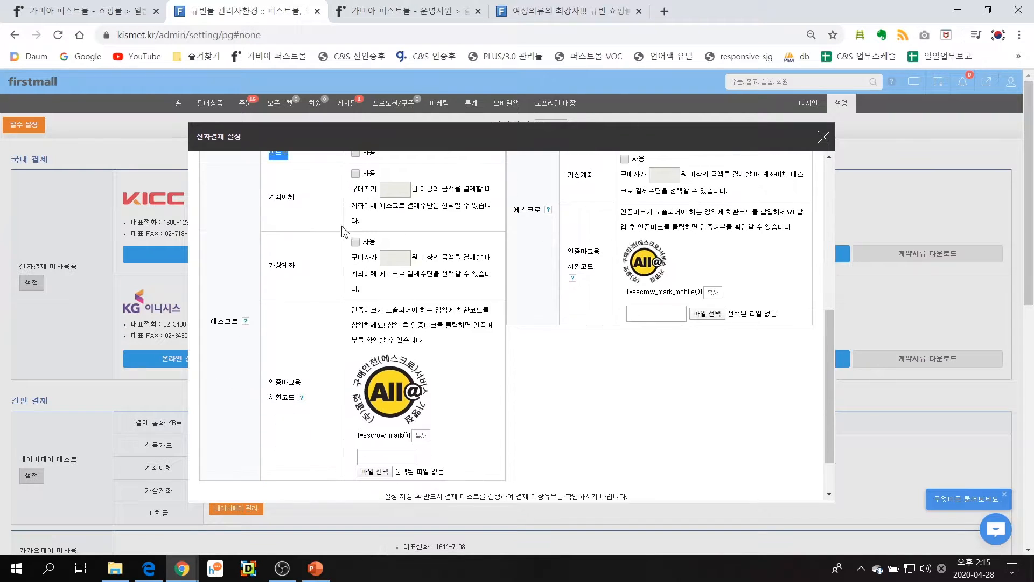
drag(211, 321, 248, 322)
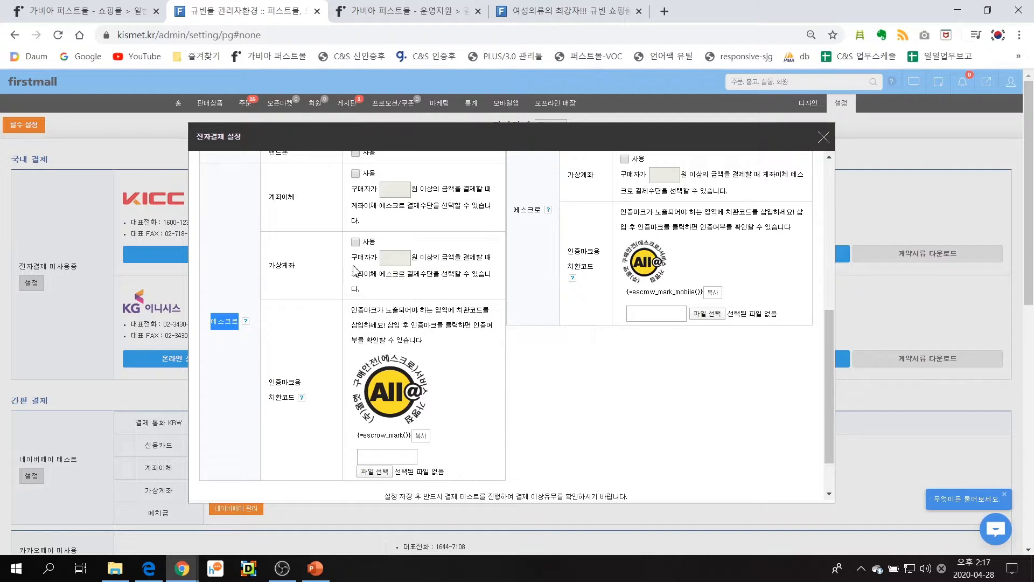
scroll(409, 299, down, 1)
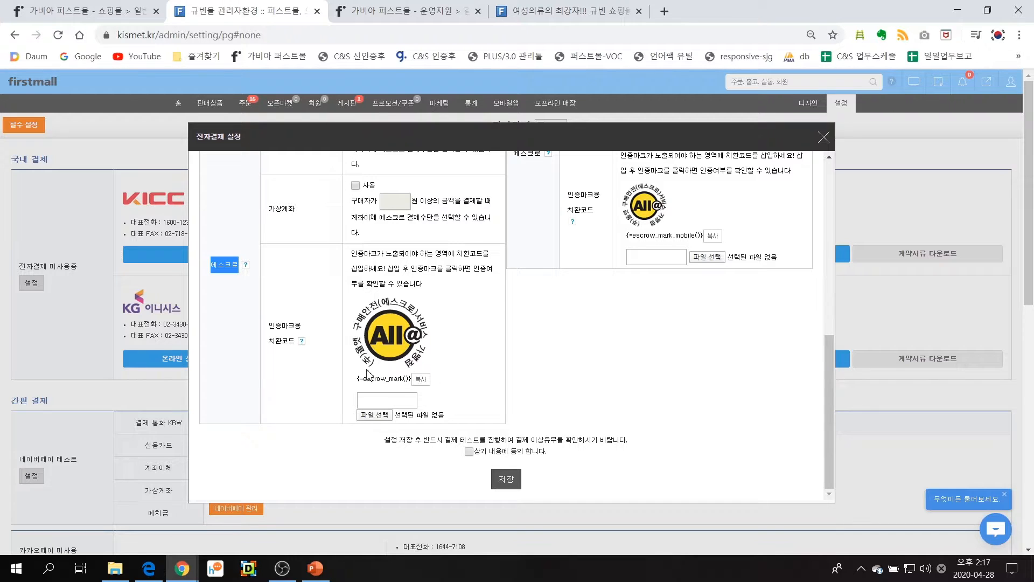
Close the KICC application page, check the escrow membership certificate from the storefront footer, and return to the payment settings
click(412, 12)
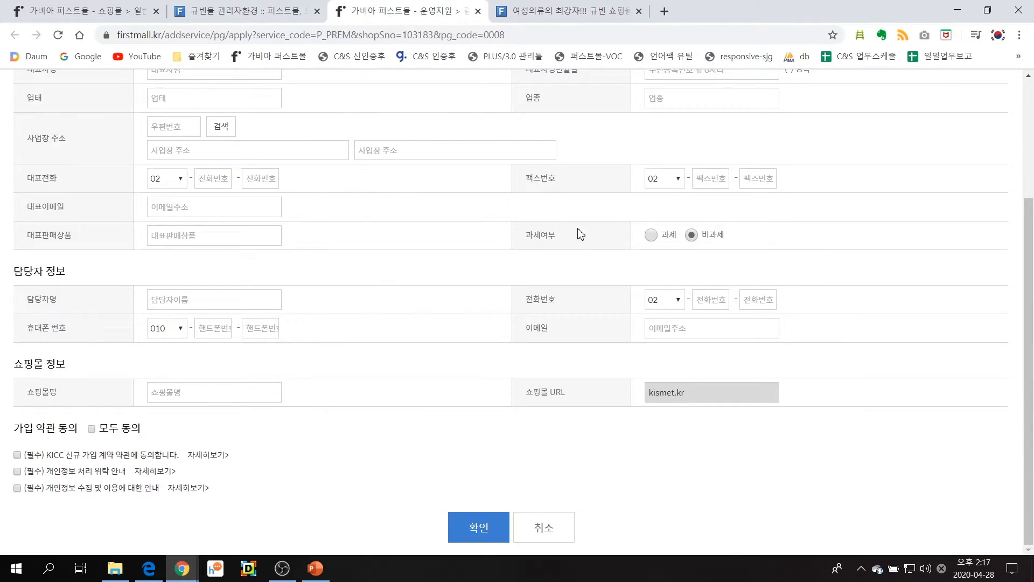
click(478, 11)
click(431, 12)
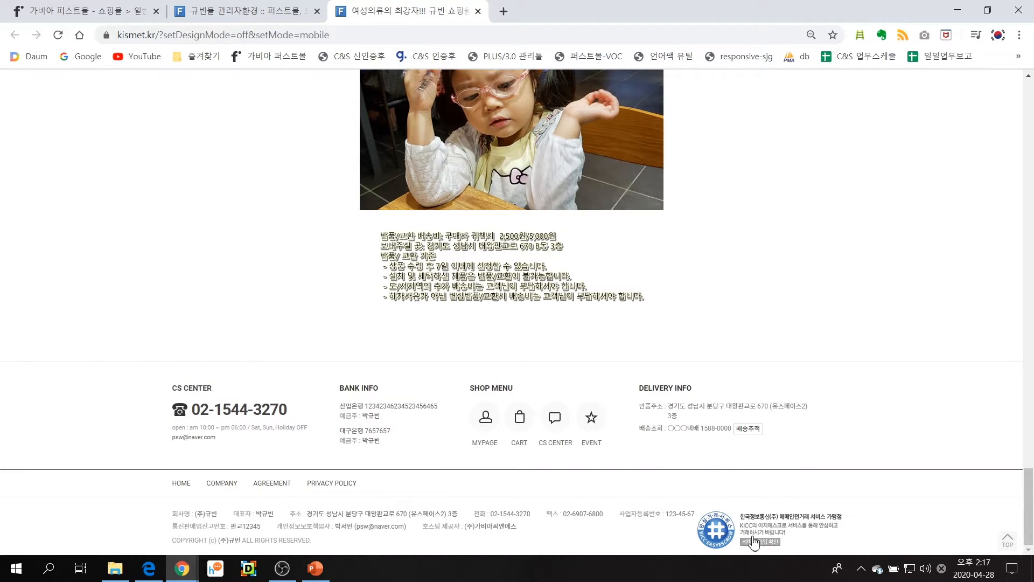
click(754, 541)
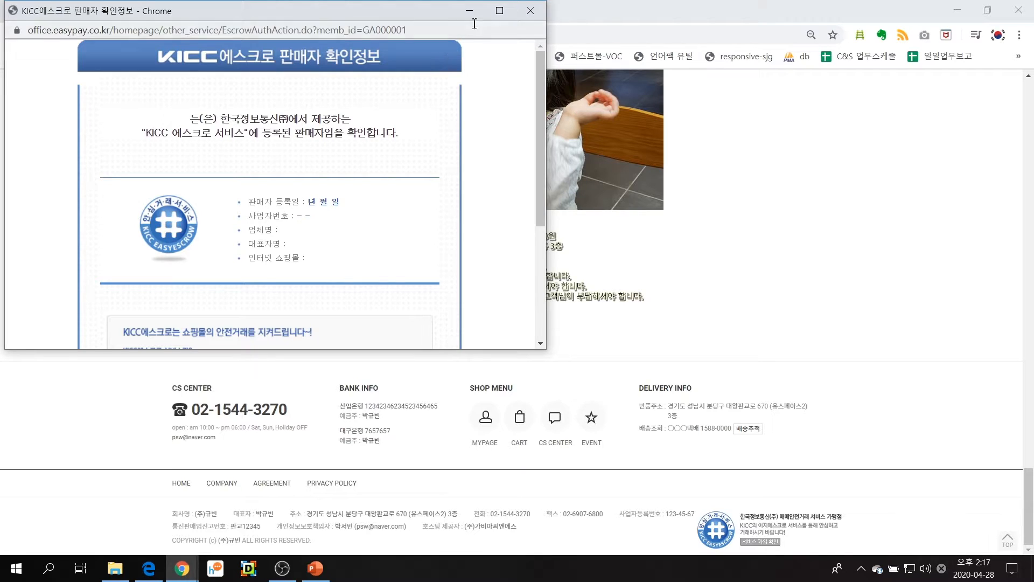
click(531, 10)
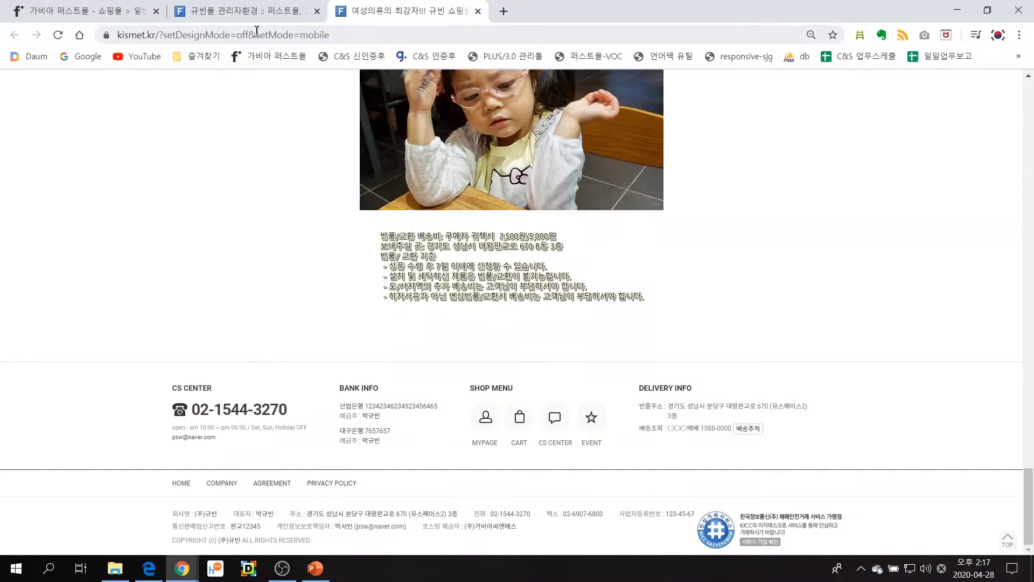
click(256, 15)
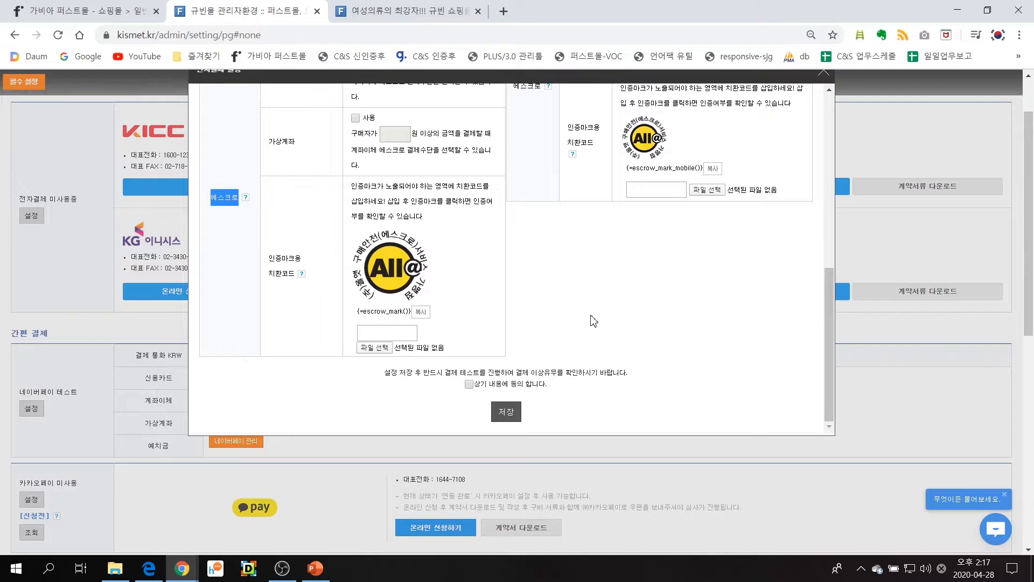
Enable 계좌이체 escrow for PC in the 올앳 settings with a minimum purchase amount of 0원
scroll(593, 321, up, 1)
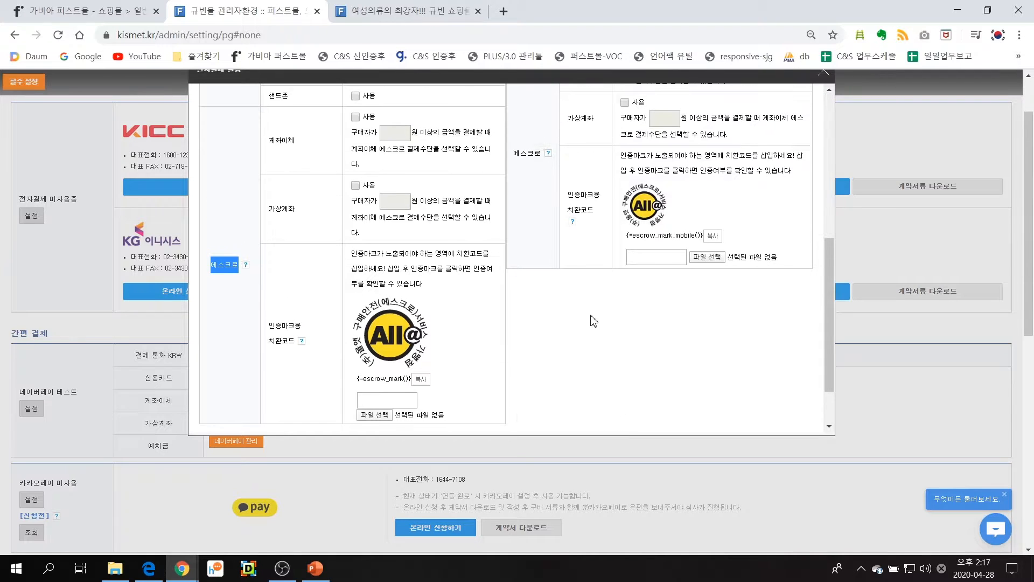
click(356, 117)
click(397, 134)
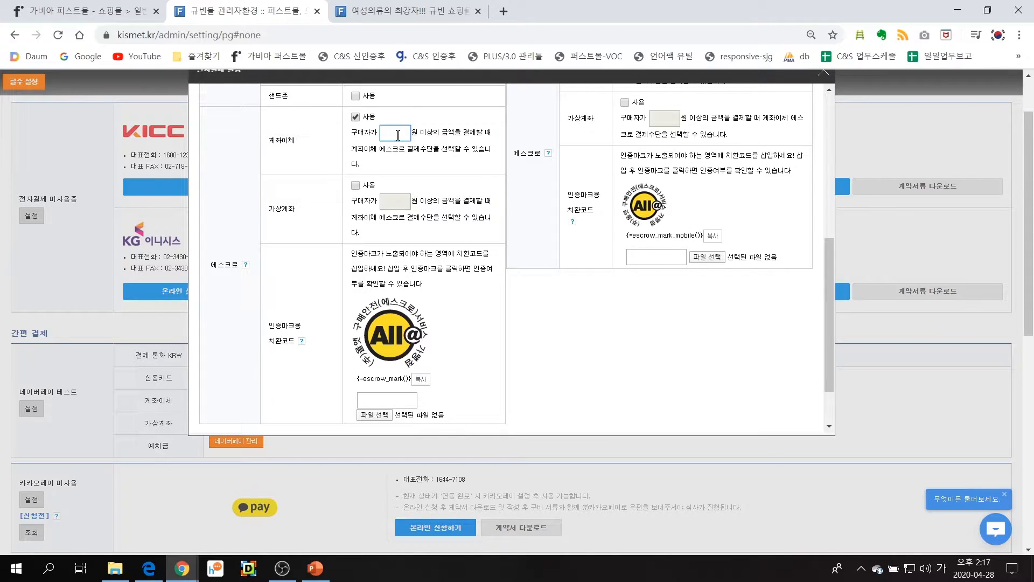
text(0)
Switch the electronic payment provider to KICC and save its settings
scroll(575, 264, up, 4)
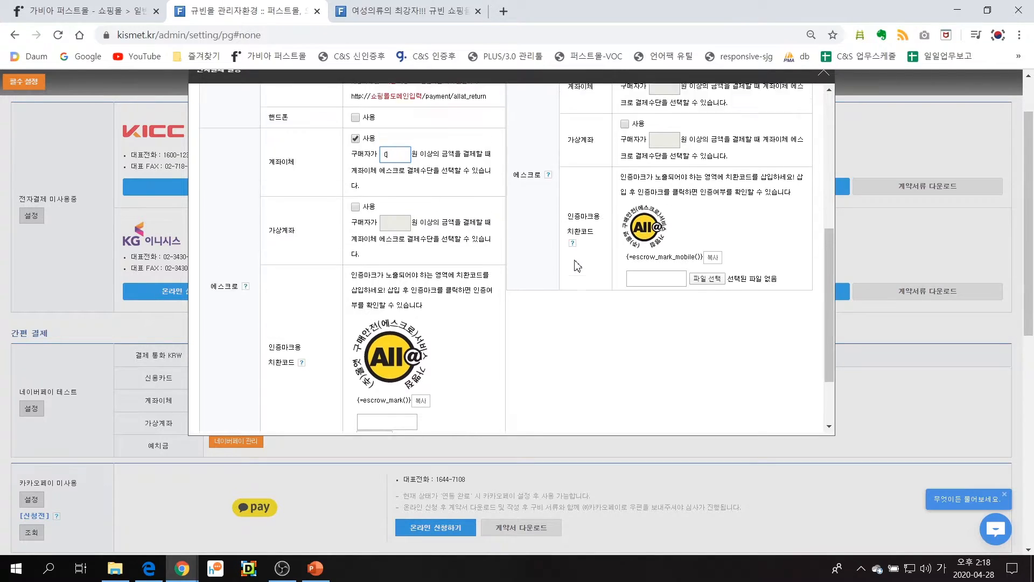
scroll(575, 264, up, 2)
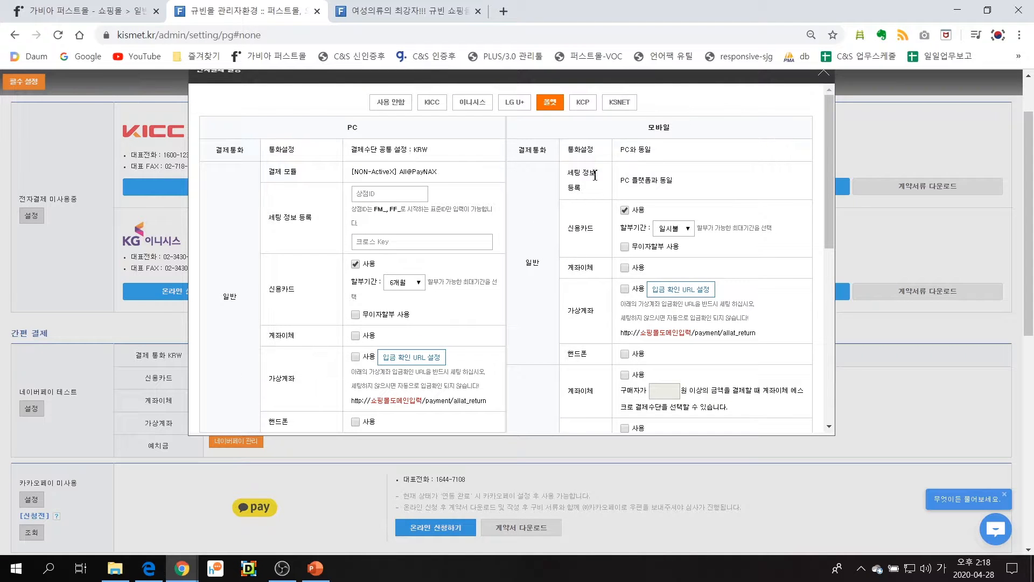
drag(648, 128, 683, 132)
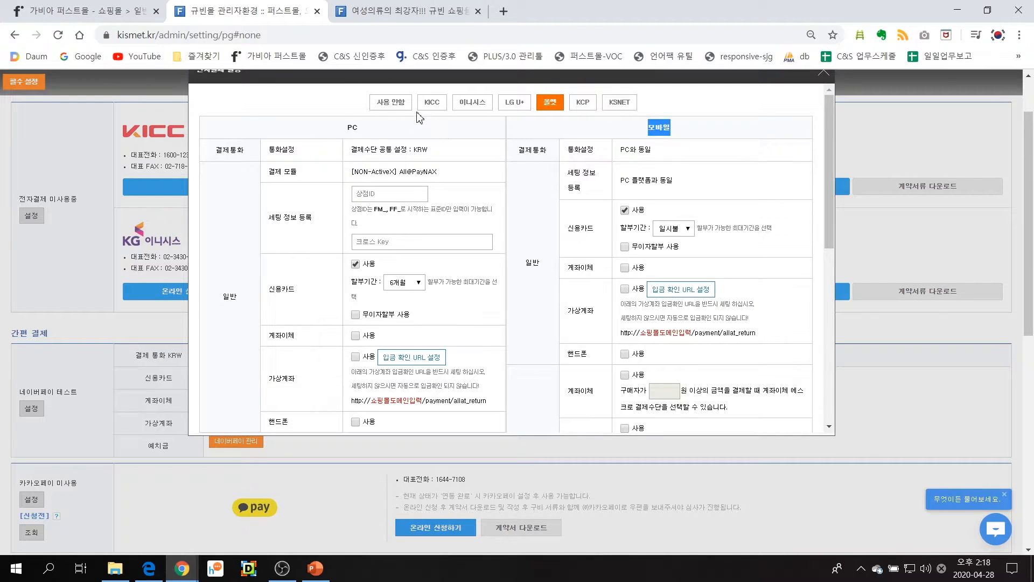
click(432, 102)
scroll(500, 329, down, 10)
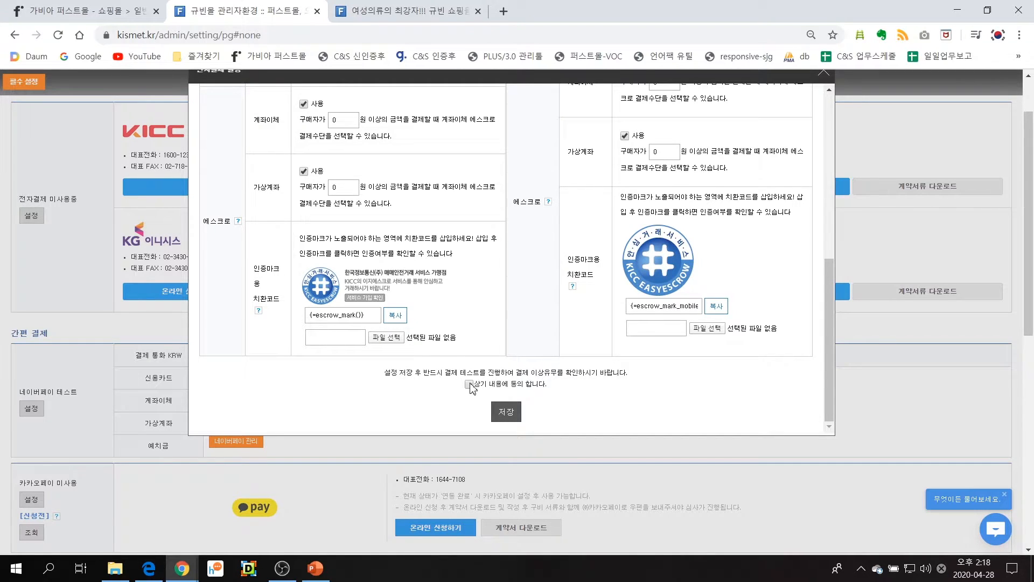
click(518, 412)
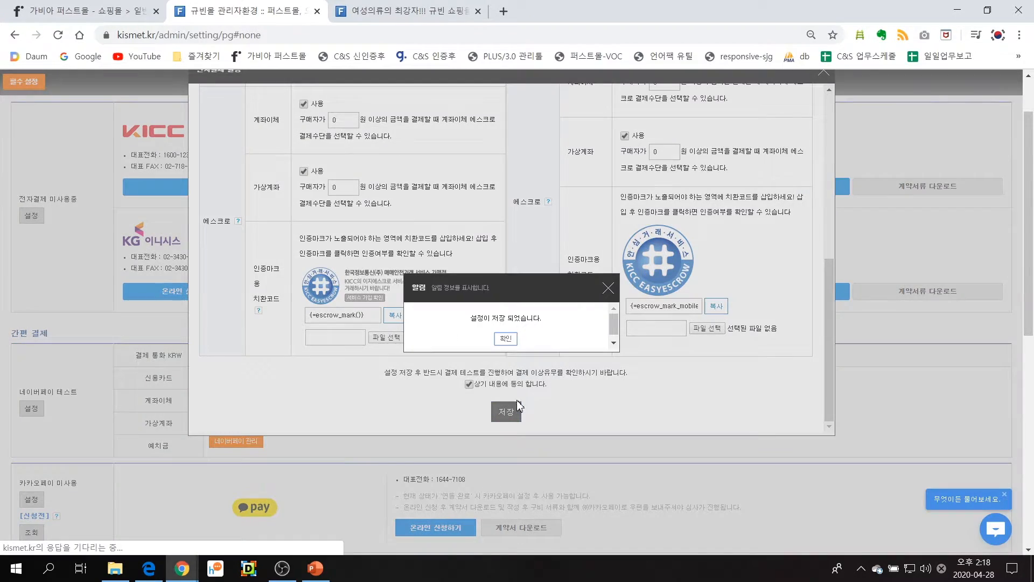
click(507, 338)
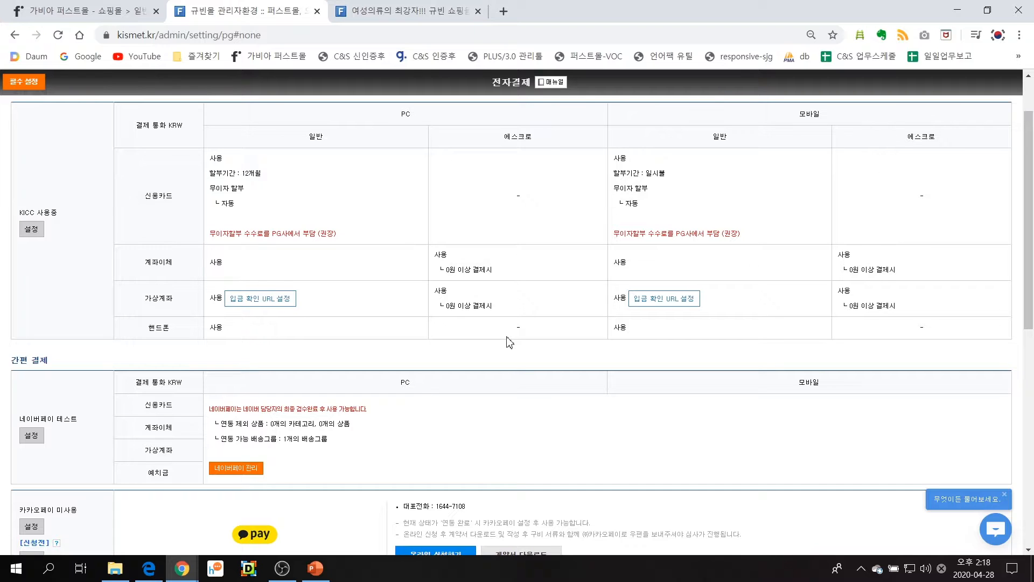
Review the 네이버페이, 카카오페이 and PAYCO entries in the 간편 결제 section
scroll(423, 330, down, 3)
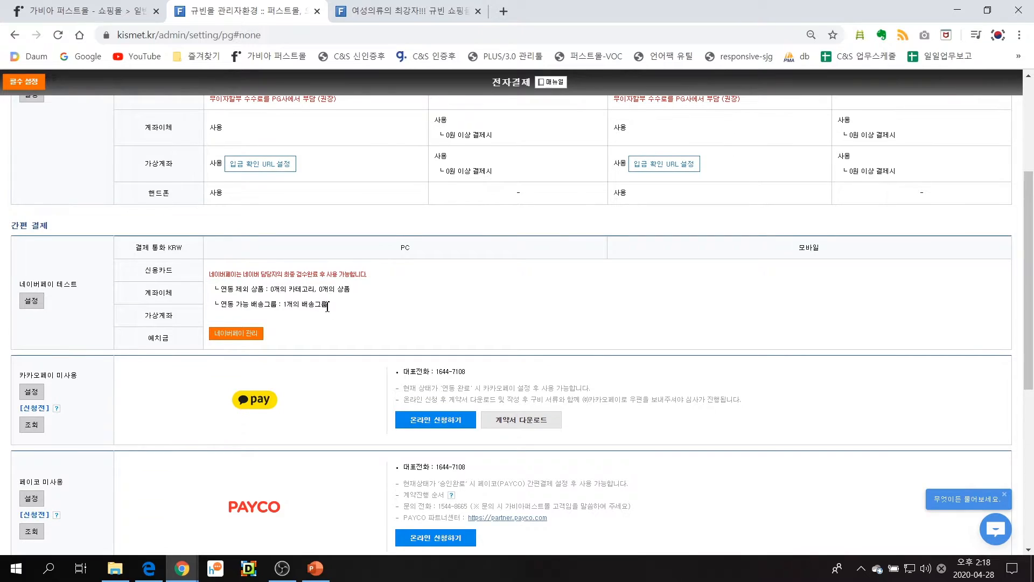
scroll(327, 306, down, 1)
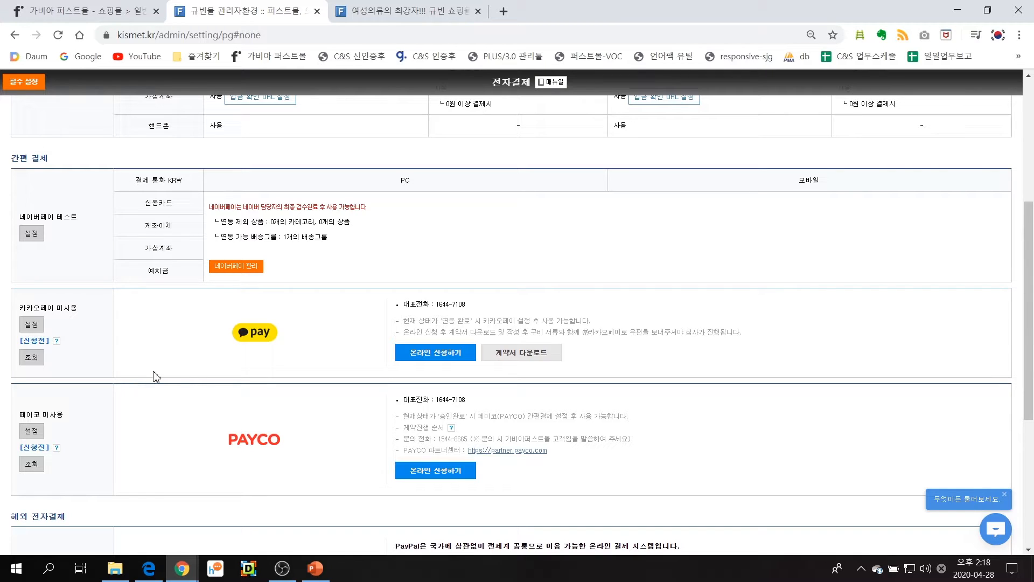
scroll(281, 341, up, 5)
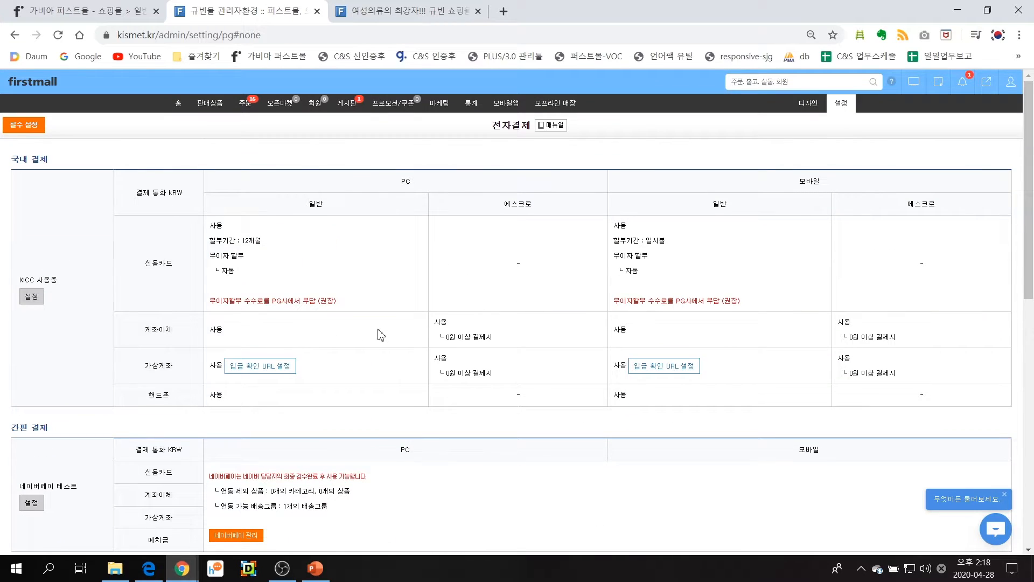
Open the 무통장 settings, change the first deposit account's bank to 카카오뱅크, and check its holder and account number fields
mouse_move(838, 102)
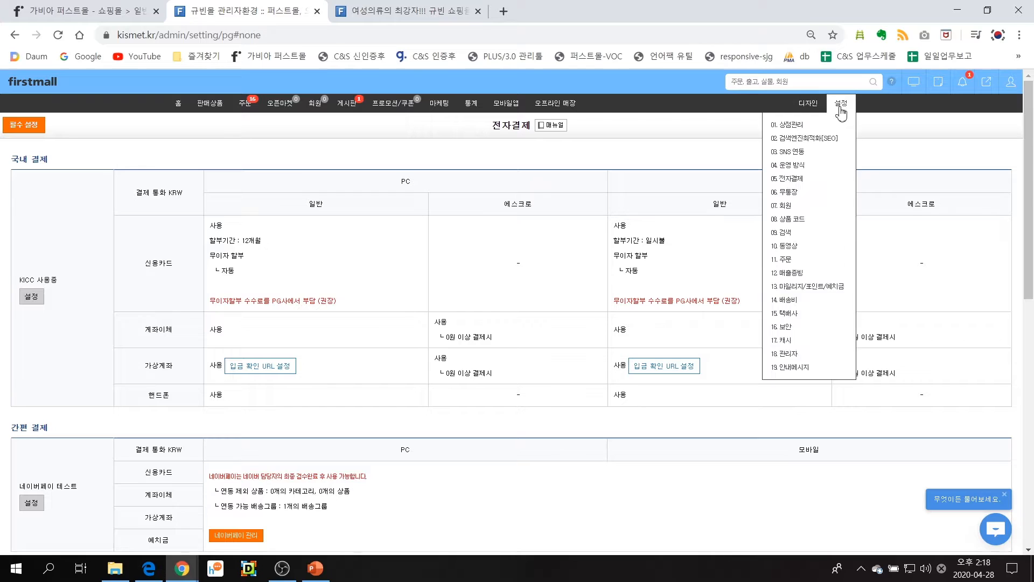
click(838, 192)
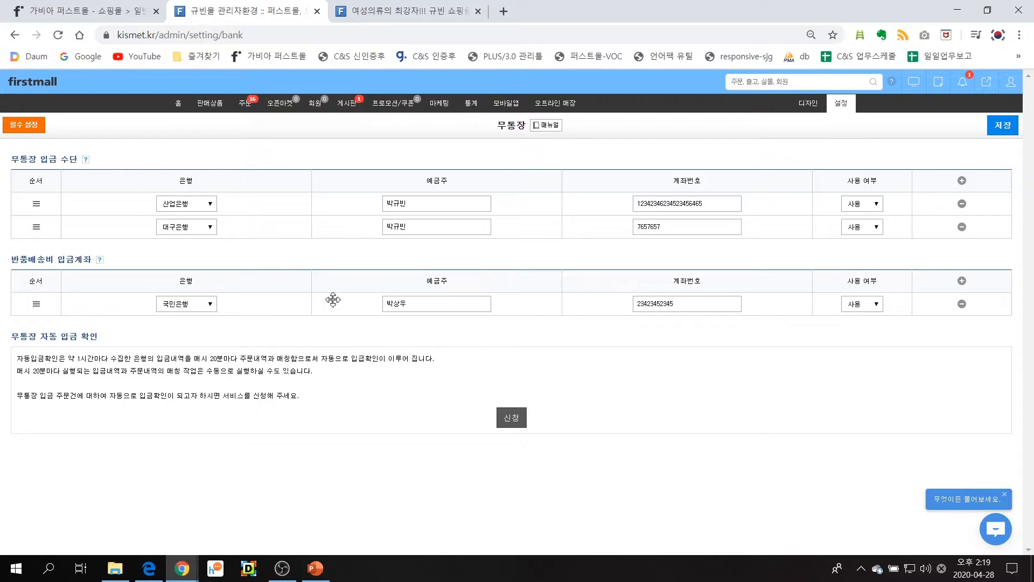
click(209, 204)
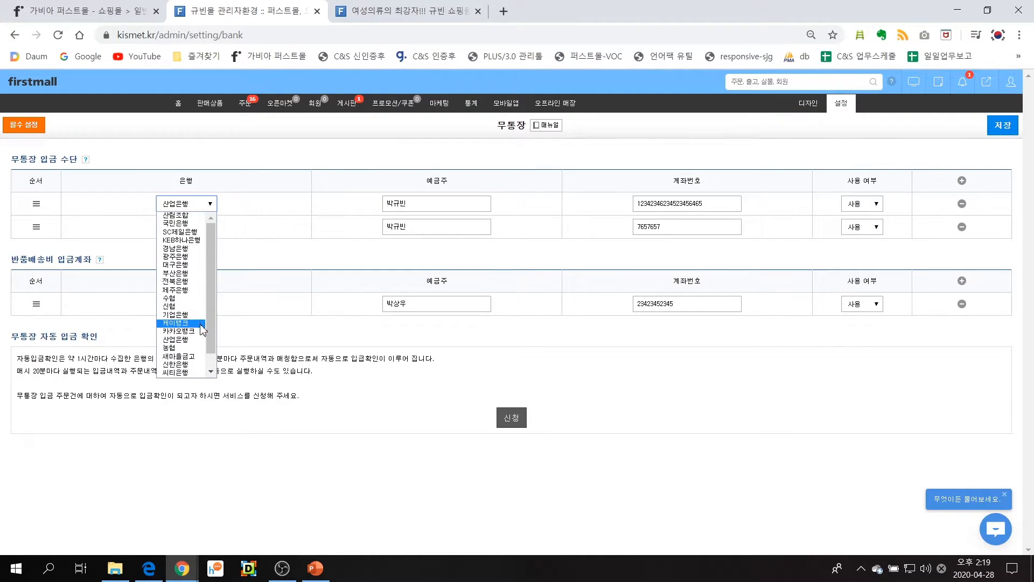
click(179, 331)
click(426, 207)
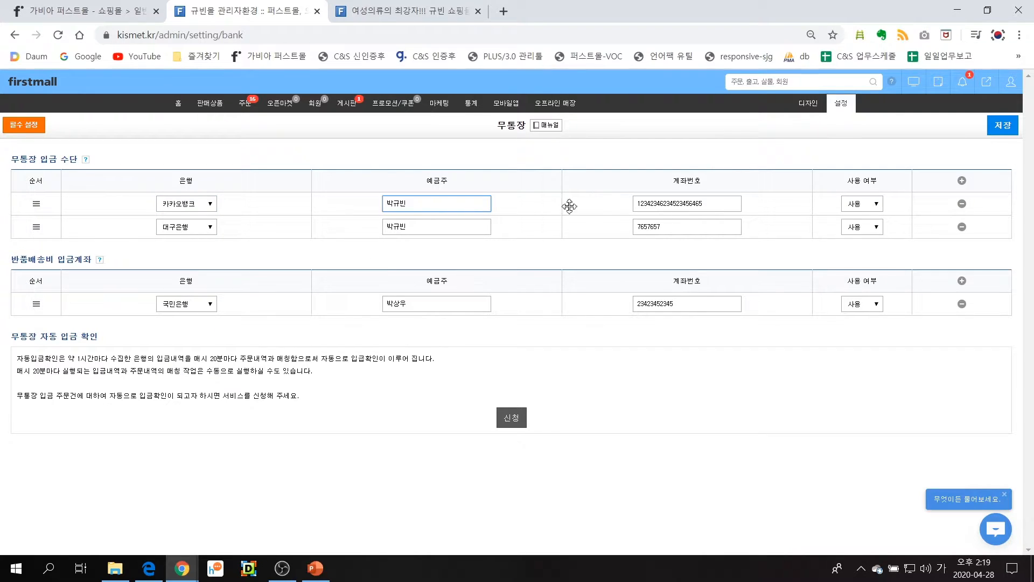
click(715, 207)
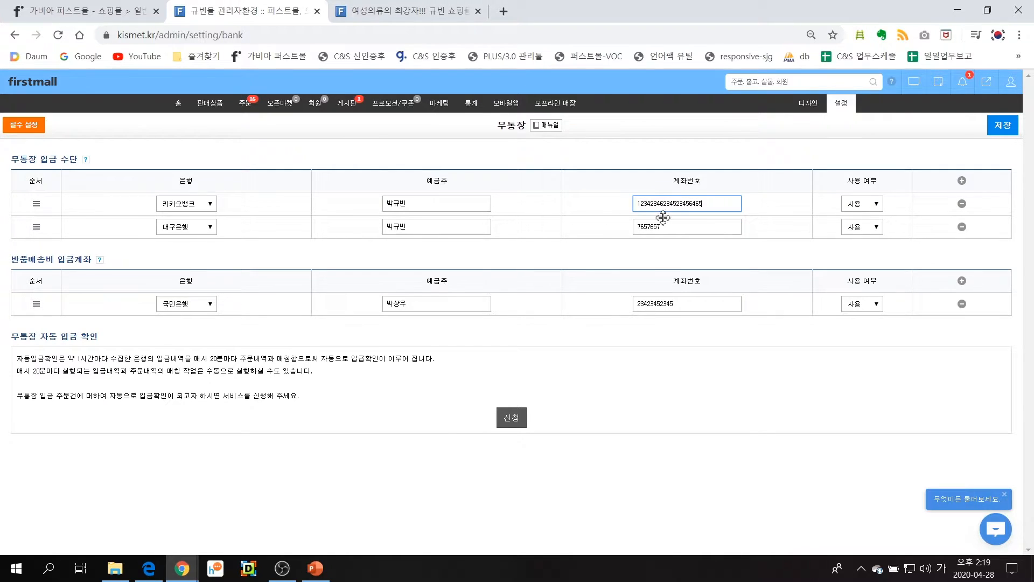
Try adding a third deposit account row, remove it, and set the 대구은행 account to 미사용
click(962, 181)
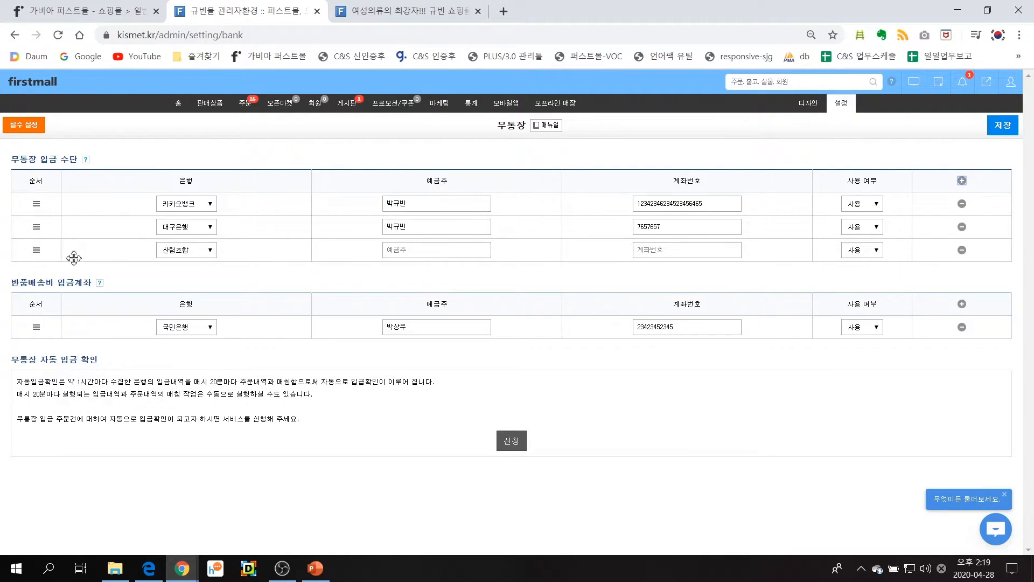
click(962, 250)
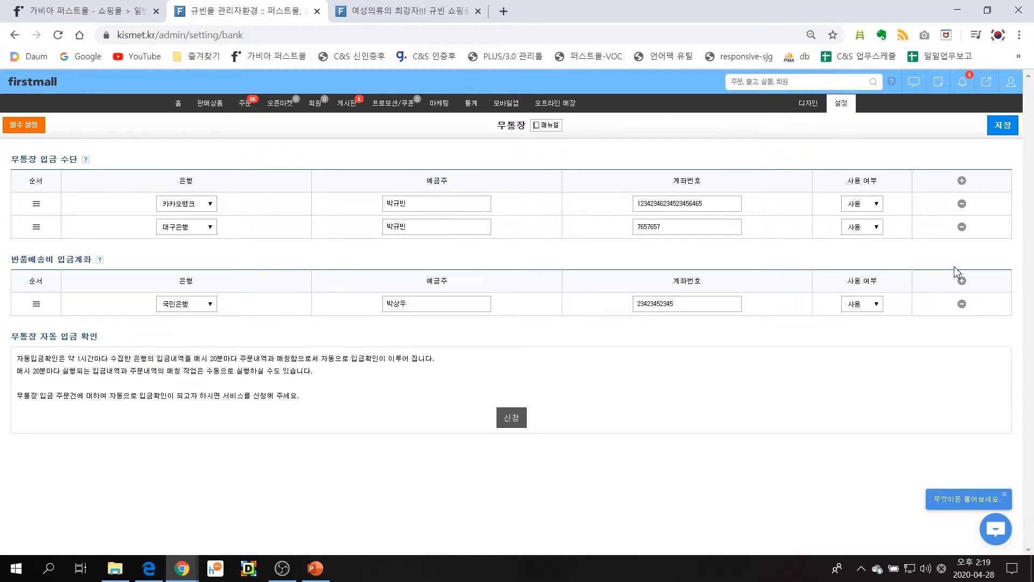
click(878, 229)
click(877, 247)
View the account count, period and price options in the 무통장 자동입금 application, and close it without applying
drag(13, 335, 116, 338)
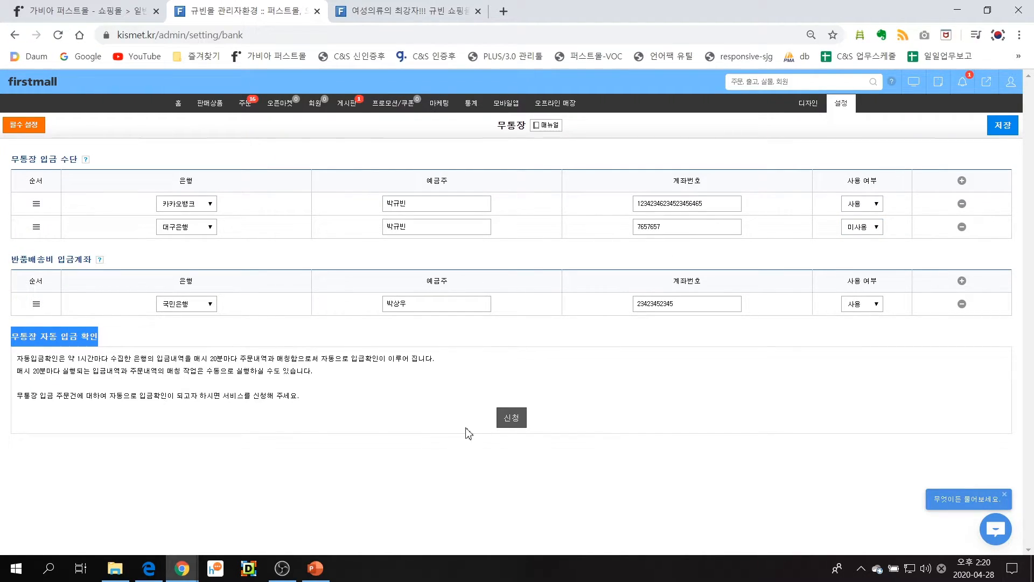
click(502, 422)
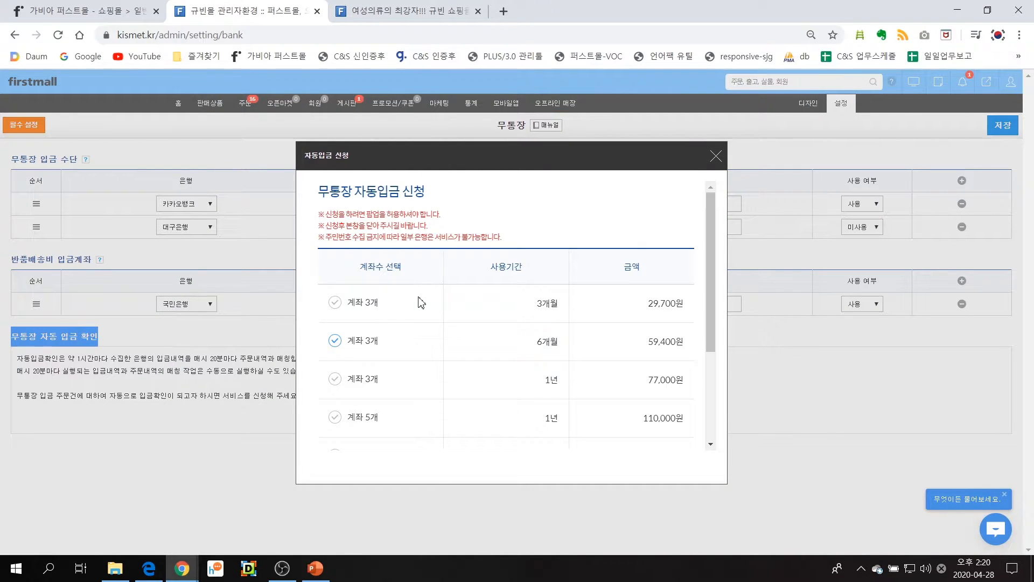
click(716, 157)
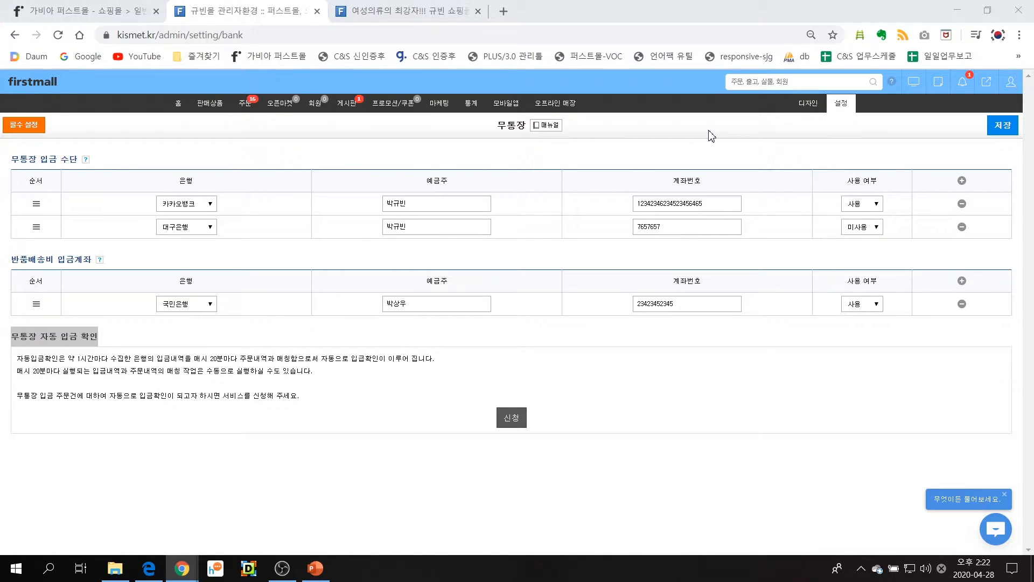
Open the 배송비 settings to show the shop's shipping groups
click(834, 108)
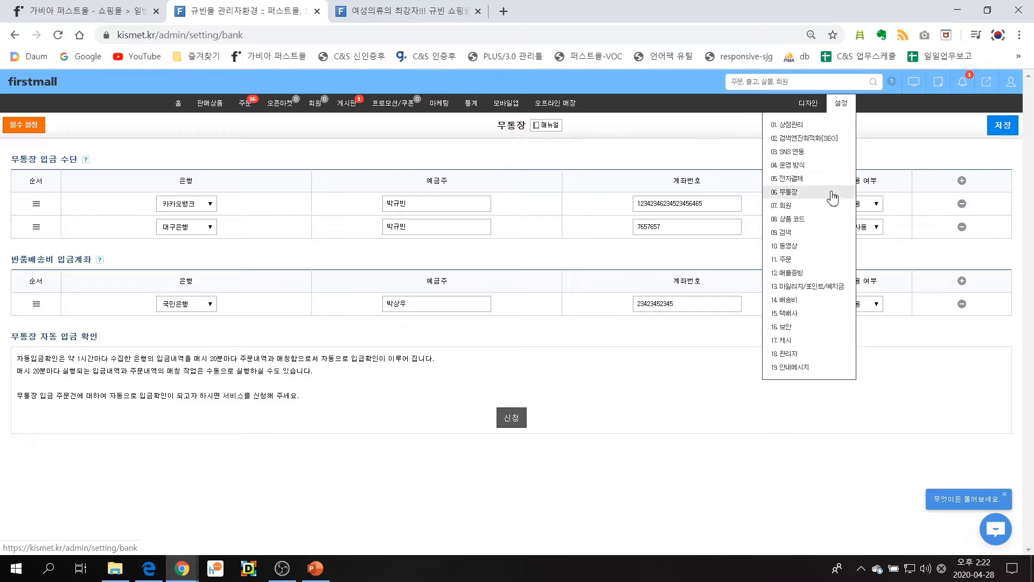
click(837, 305)
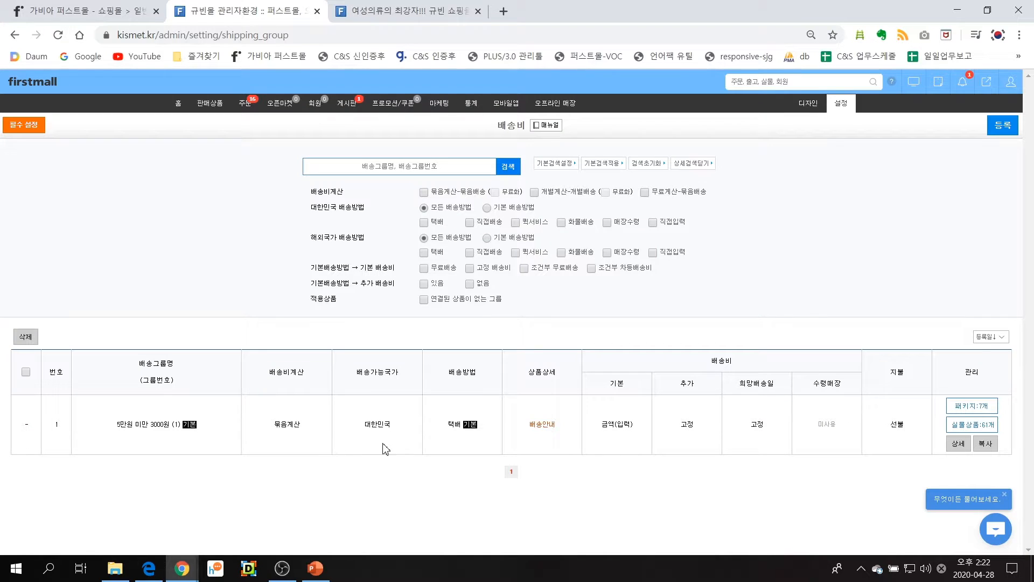
Open the details of the default shipping group and review its 기본정보 section, including the 배송그룹명 field
click(958, 444)
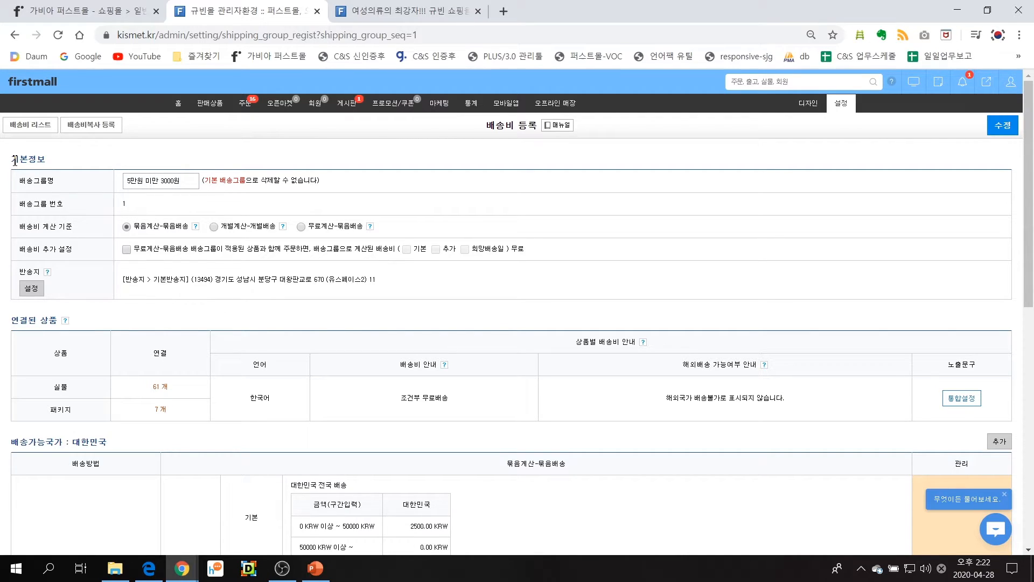
drag(10, 160, 56, 164)
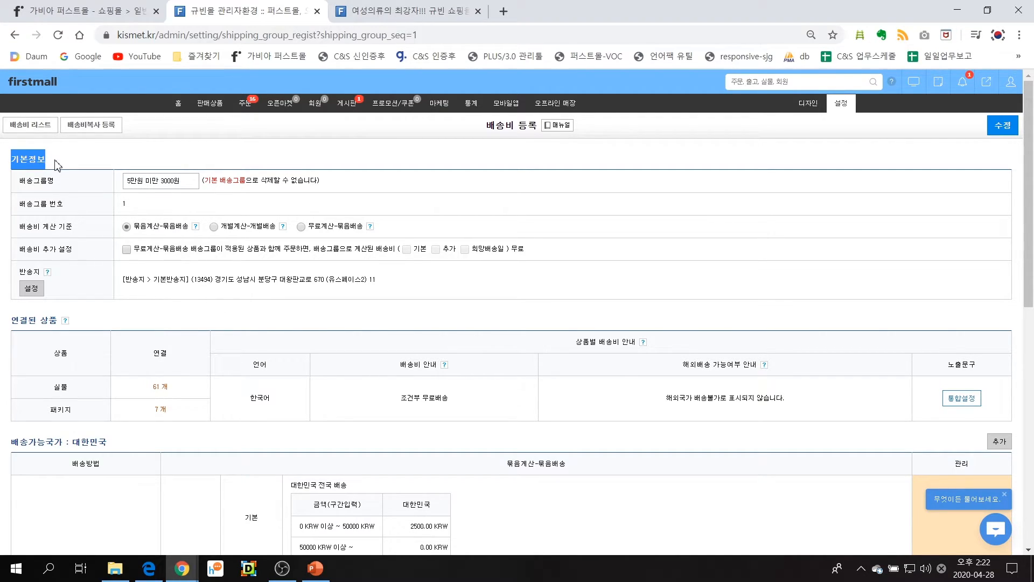
click(25, 184)
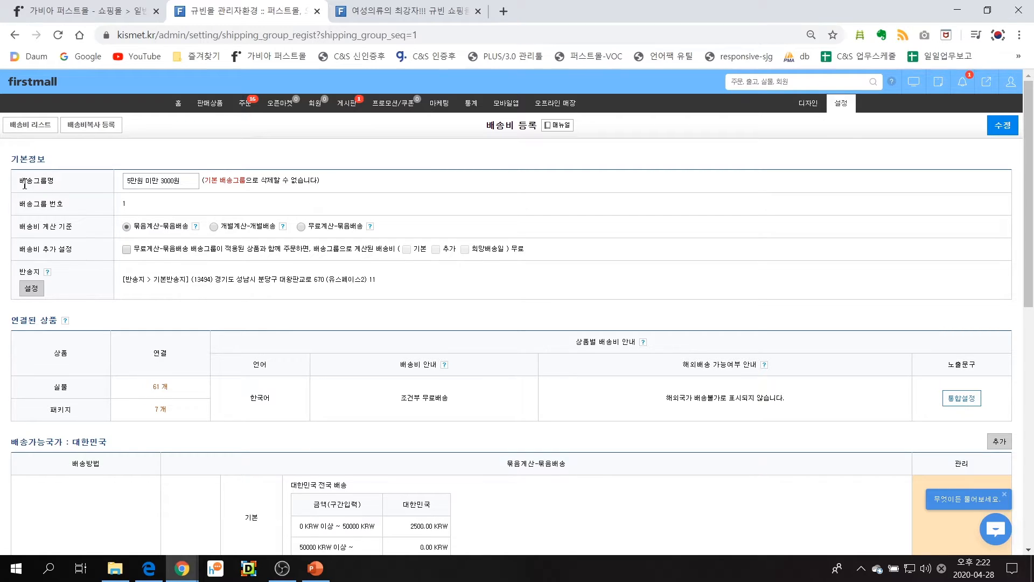
drag(24, 184, 56, 183)
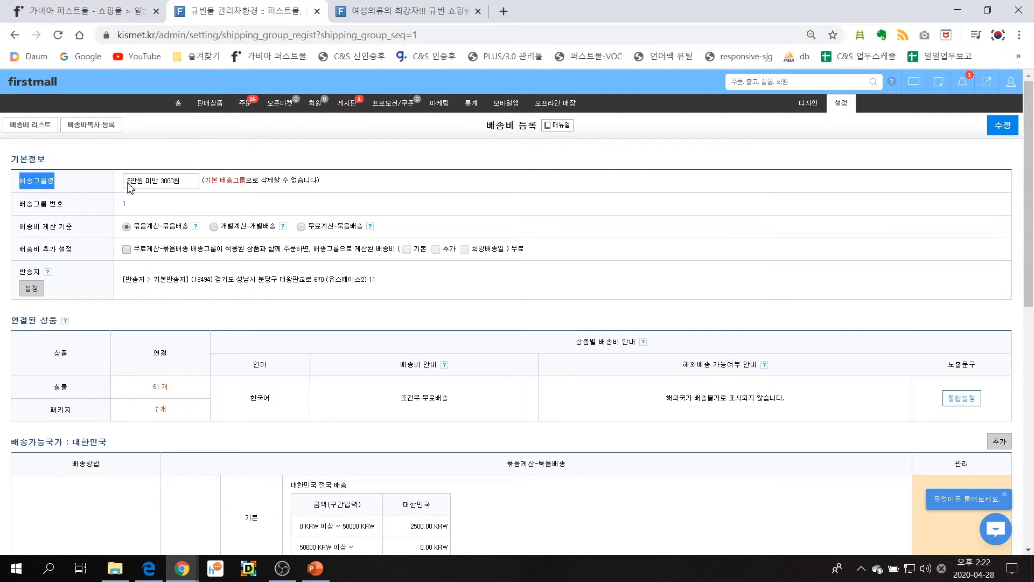
drag(128, 182, 205, 184)
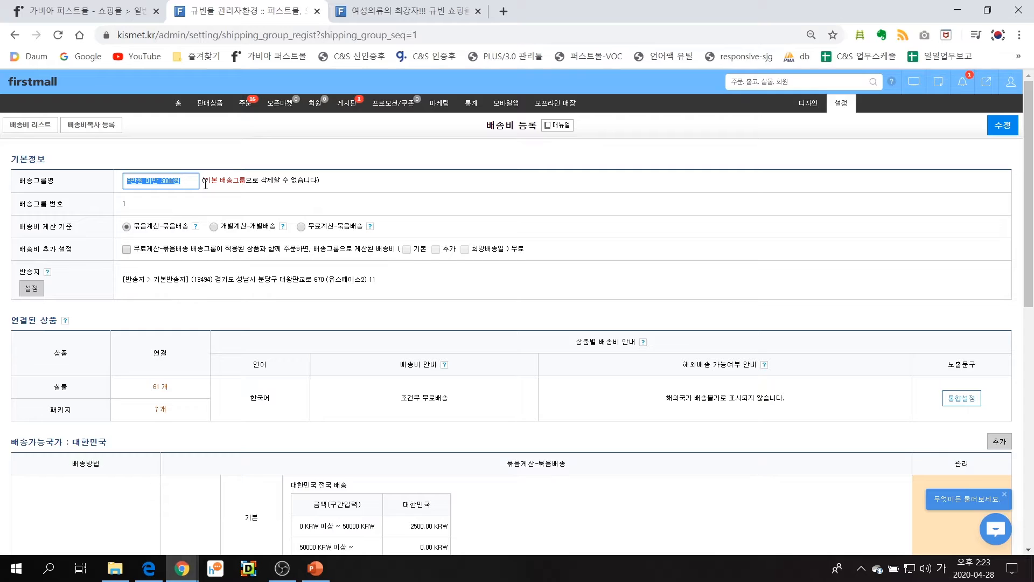
click(205, 184)
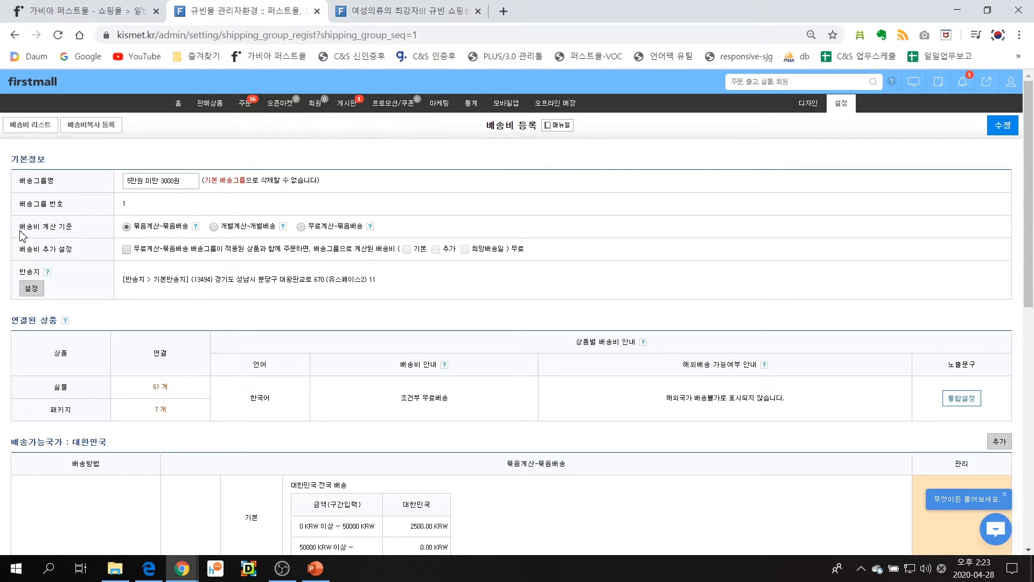
Try 개별계산-개별배송 as the 배송비 계산 기준, then set it back to 묶음계산-묶음배송
drag(23, 231, 90, 233)
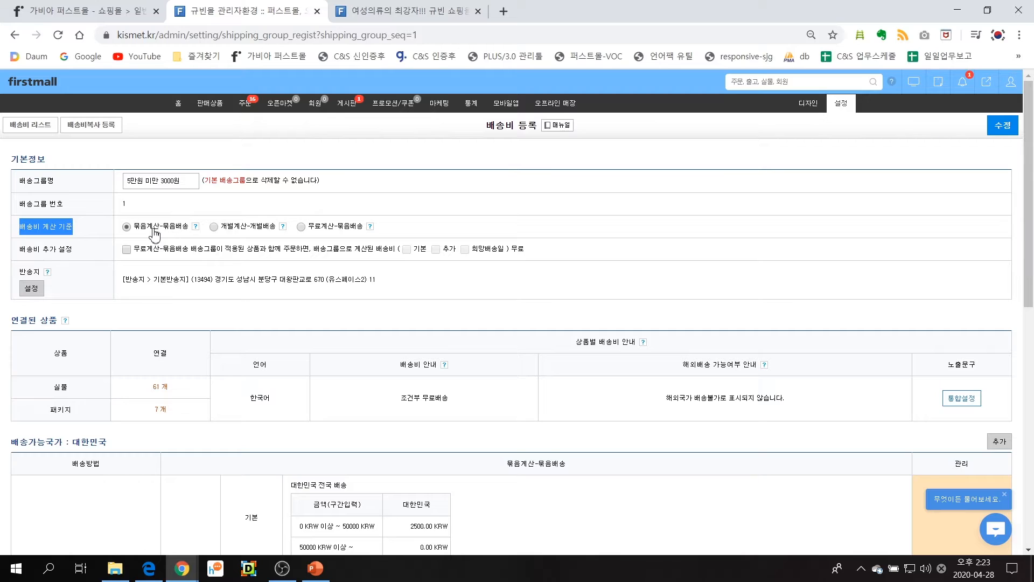
click(214, 227)
click(128, 226)
Open the 반송지 place list, follow its link to the 매장 리스트, and check the 분류 and 매장명 fields of a new 매장 등록 form
click(30, 290)
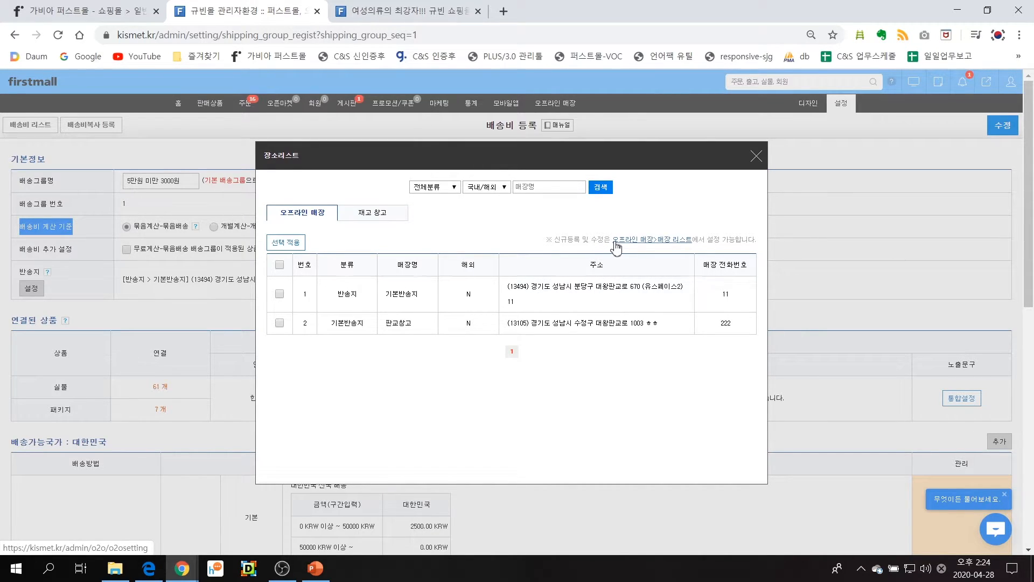
click(636, 247)
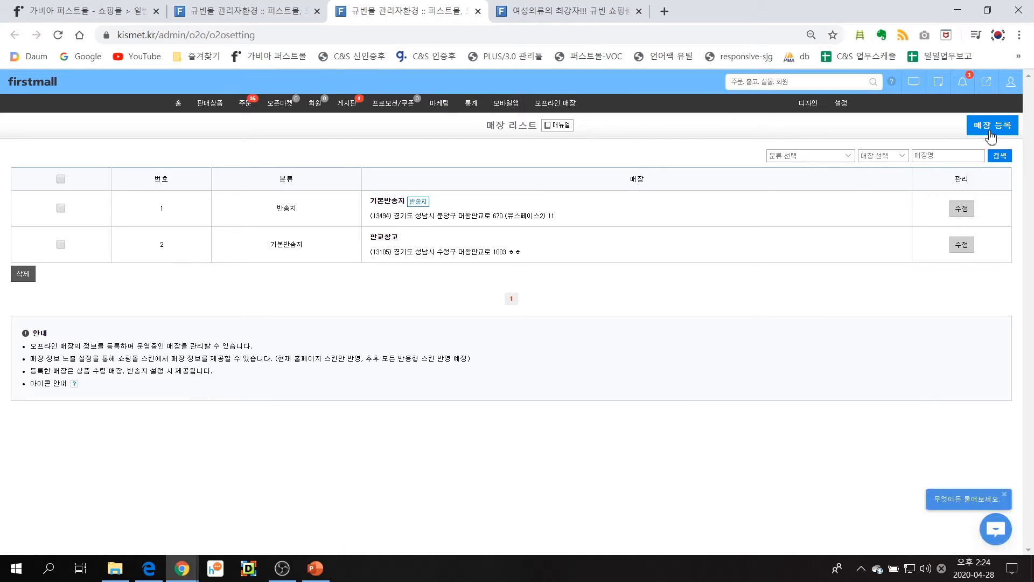
click(992, 129)
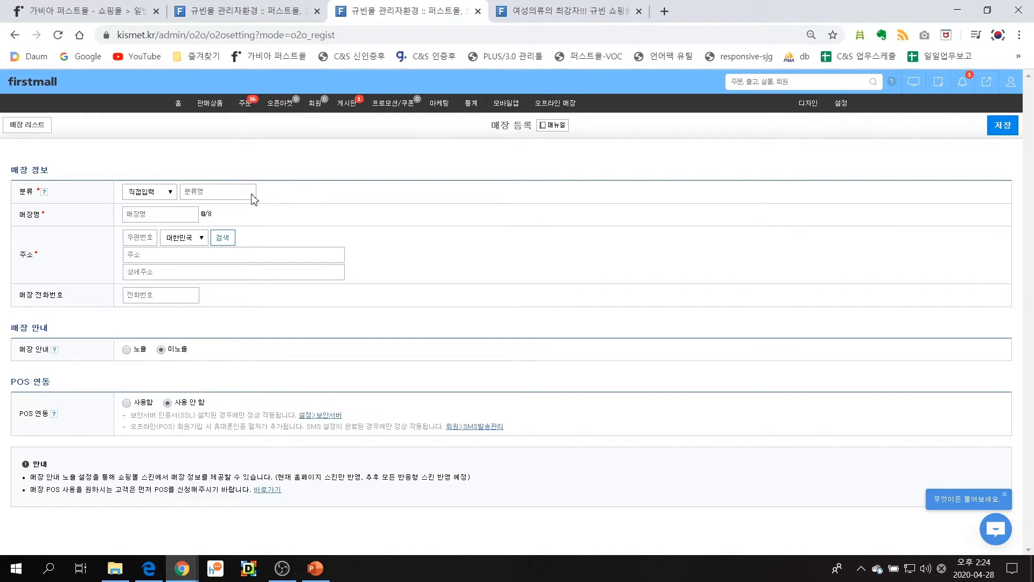
click(217, 192)
click(178, 211)
Return to the shipping group's place list and apply 기본반송지 as the return location
click(240, 11)
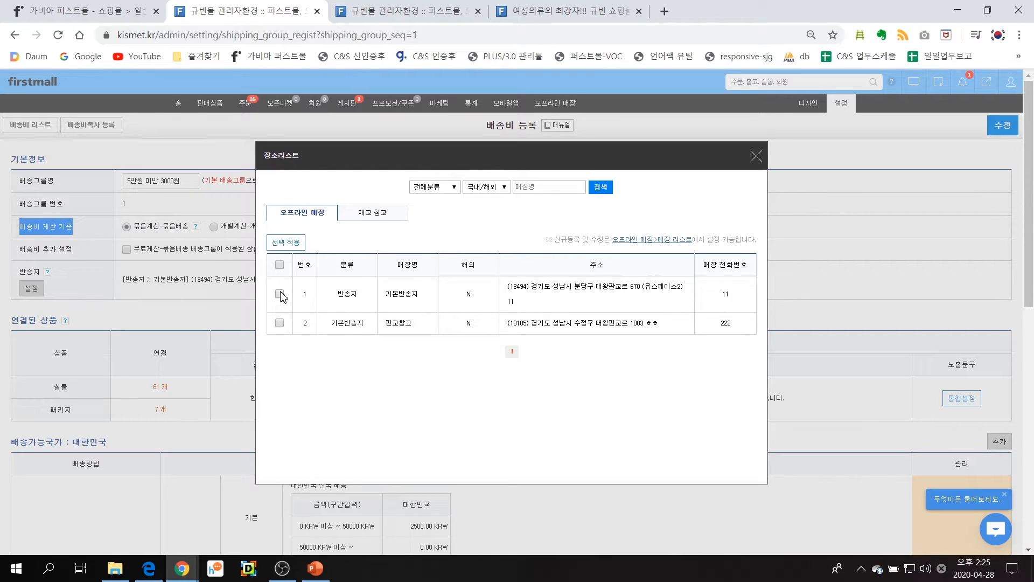
click(284, 244)
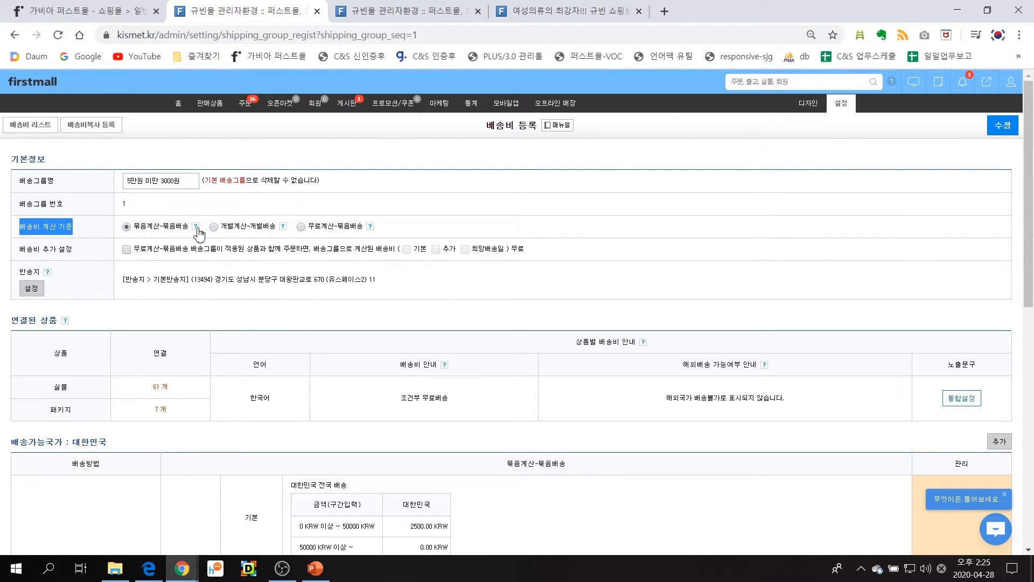
Open the 택배 fee settings under 배송가능국가 : 대한민국, look through them down to the 배송안내 section, and confirm the window
scroll(266, 273, down, 5)
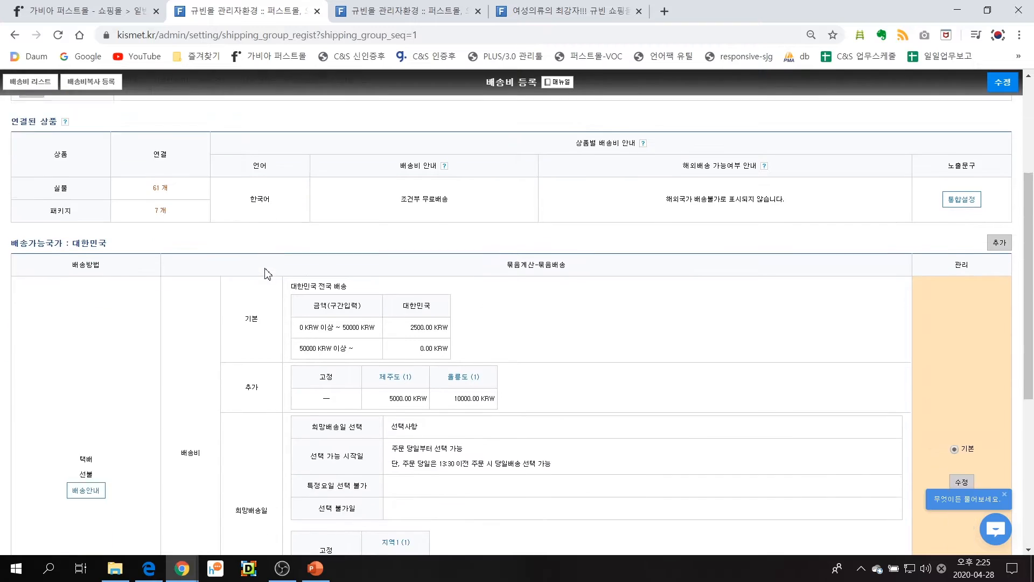
drag(15, 177, 114, 180)
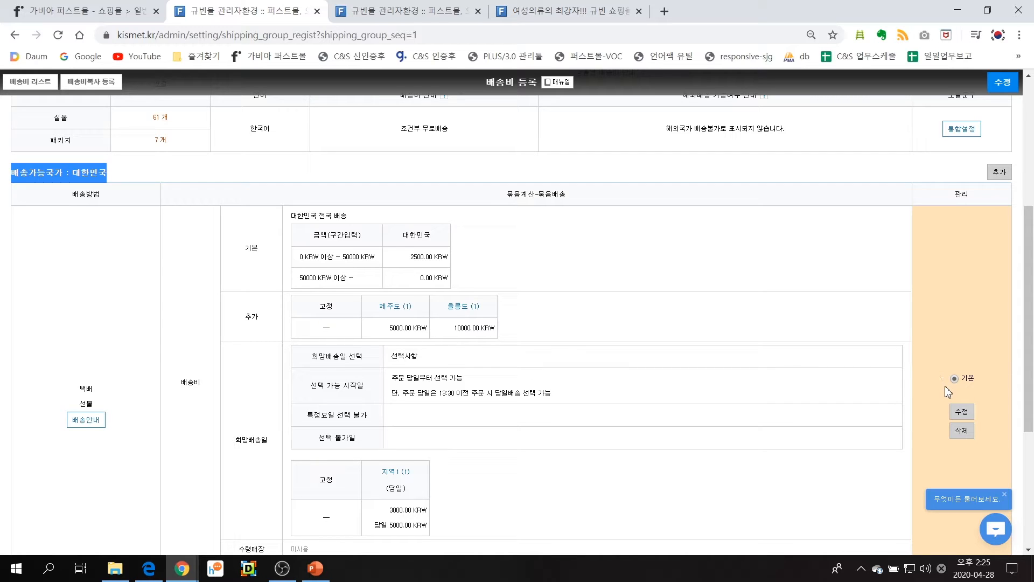
click(957, 412)
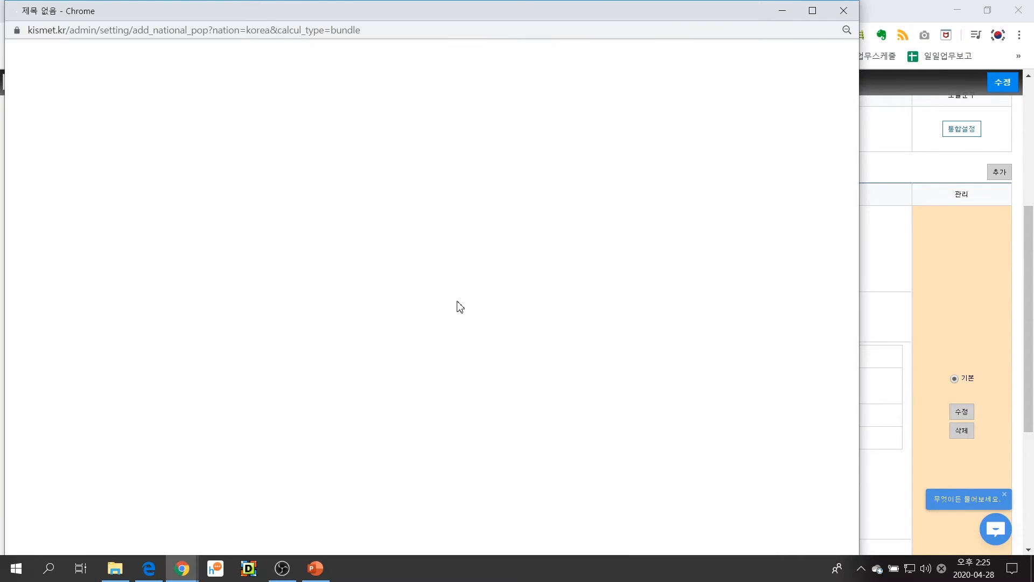
click(429, 193)
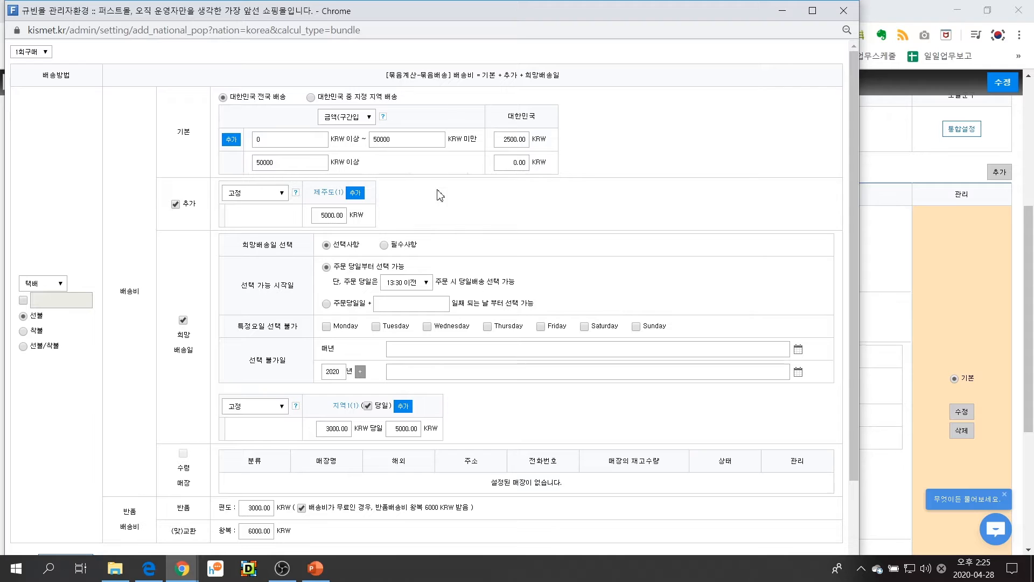
scroll(399, 189, down, 3)
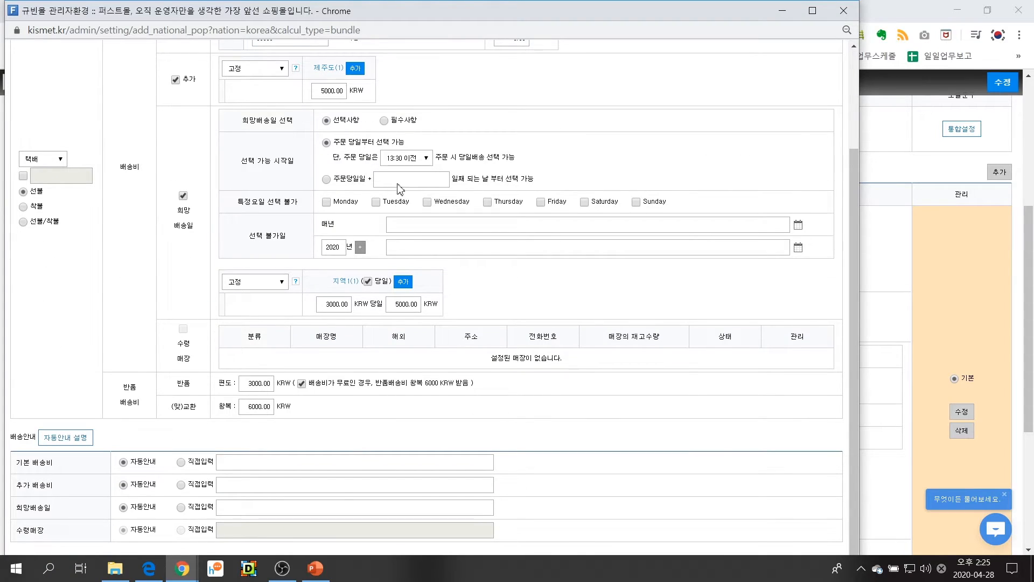
double_click(370, 15)
scroll(512, 531, down, 1)
click(509, 535)
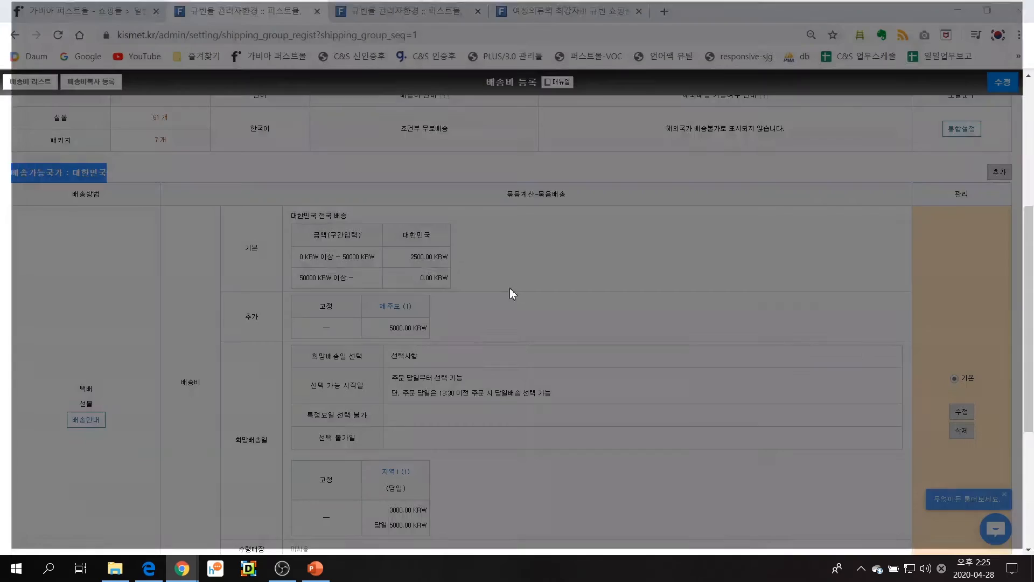
Reopen the domestic shipping settings, view the 배송방법 choices, and keep 택배 with 선불 payment
click(962, 412)
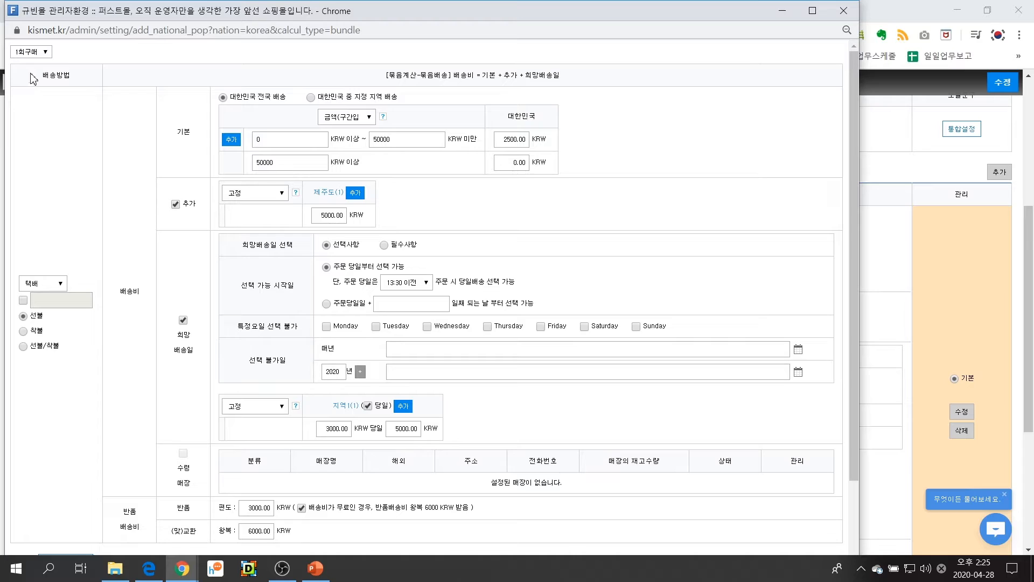
drag(32, 79, 81, 71)
click(65, 285)
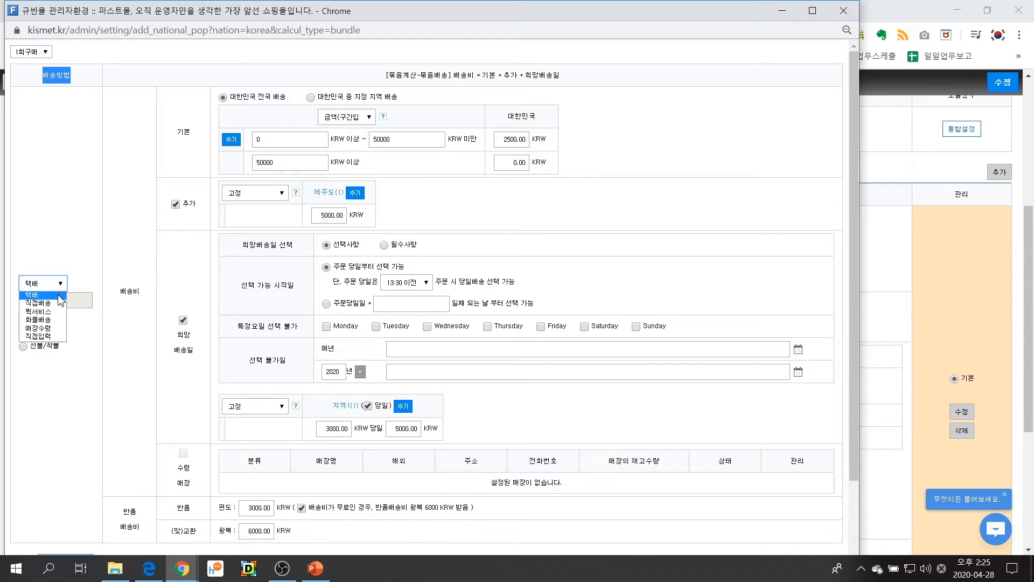
click(58, 294)
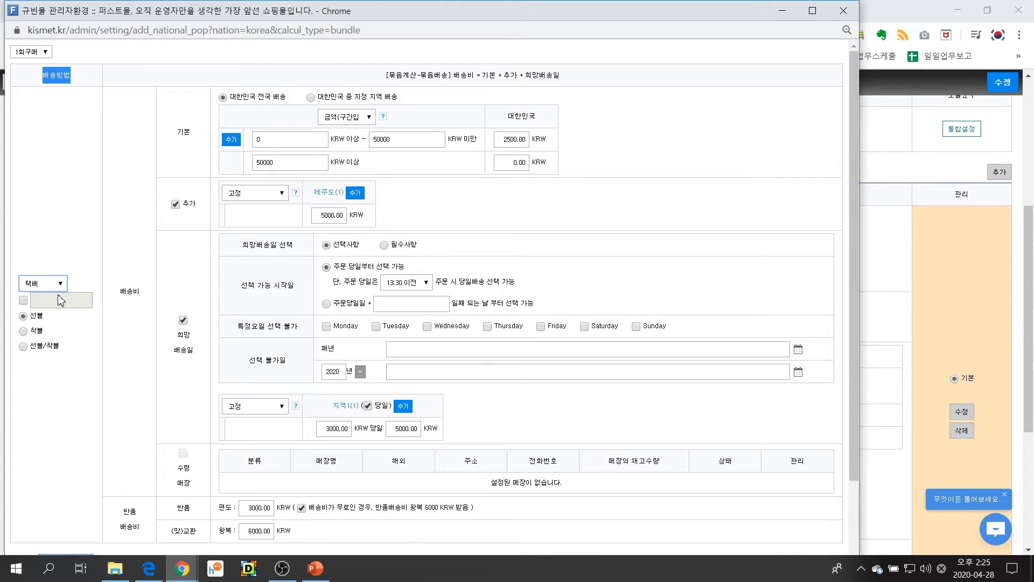
click(38, 323)
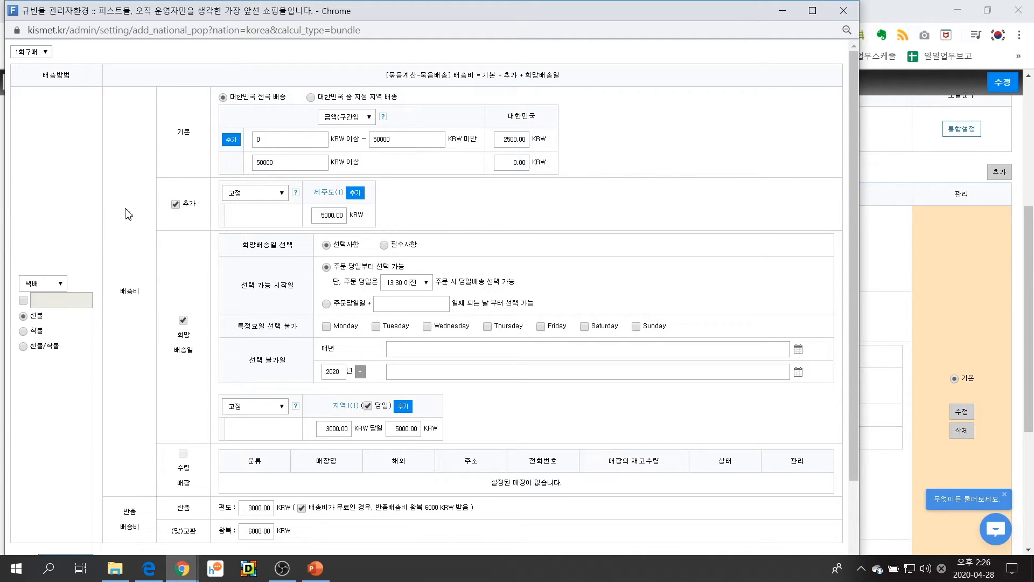
Try 무료 as the 기본 shipping fee type for 대한민국 전국 배송
double_click(184, 132)
drag(231, 98, 294, 96)
click(294, 124)
click(340, 126)
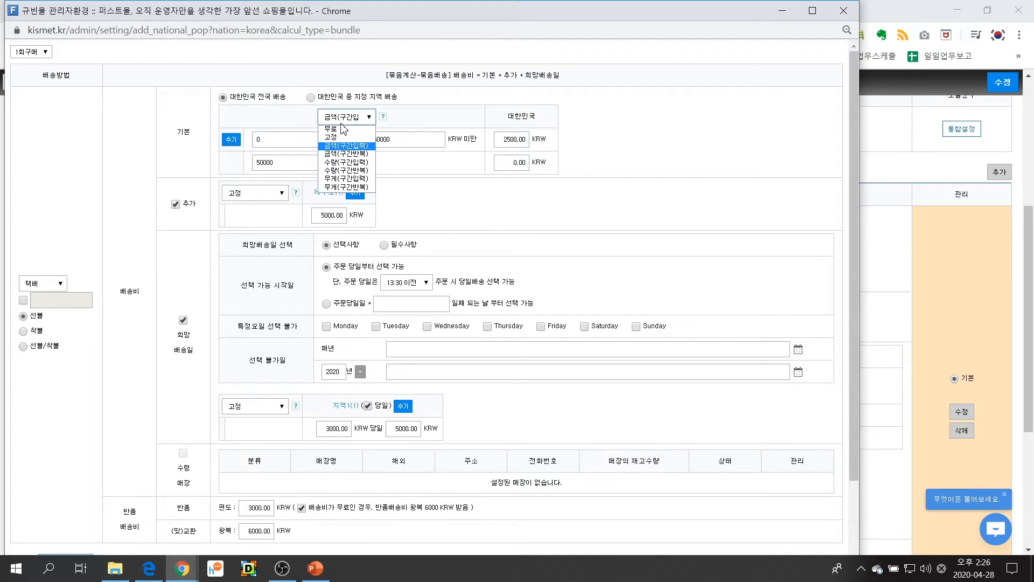
click(341, 136)
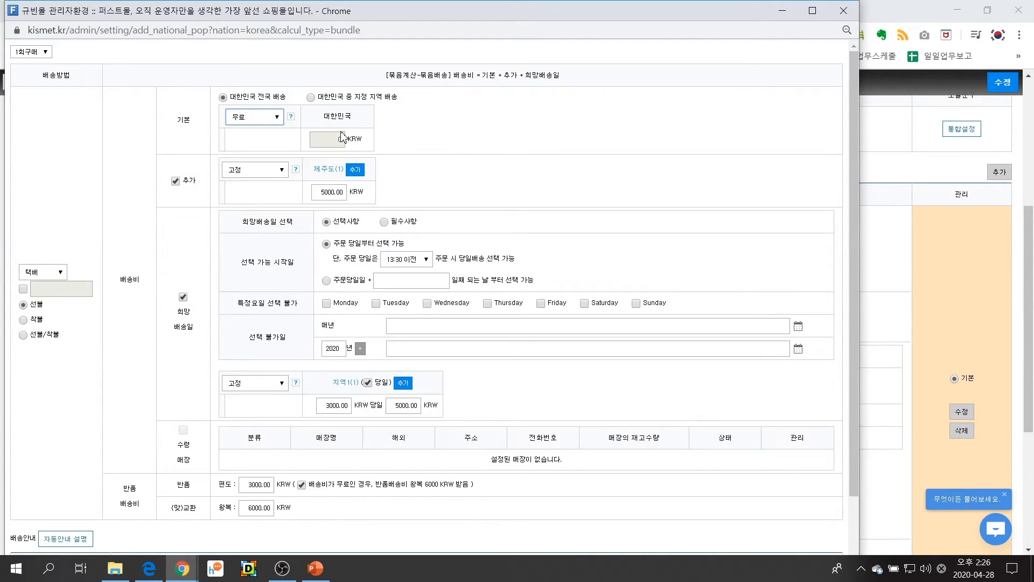
Set the 기본 fee type to 금액(구간입력), charging 2500 KRW for orders from 0 to under 50000 KRW and 0 KRW from 50000 KRW
click(266, 120)
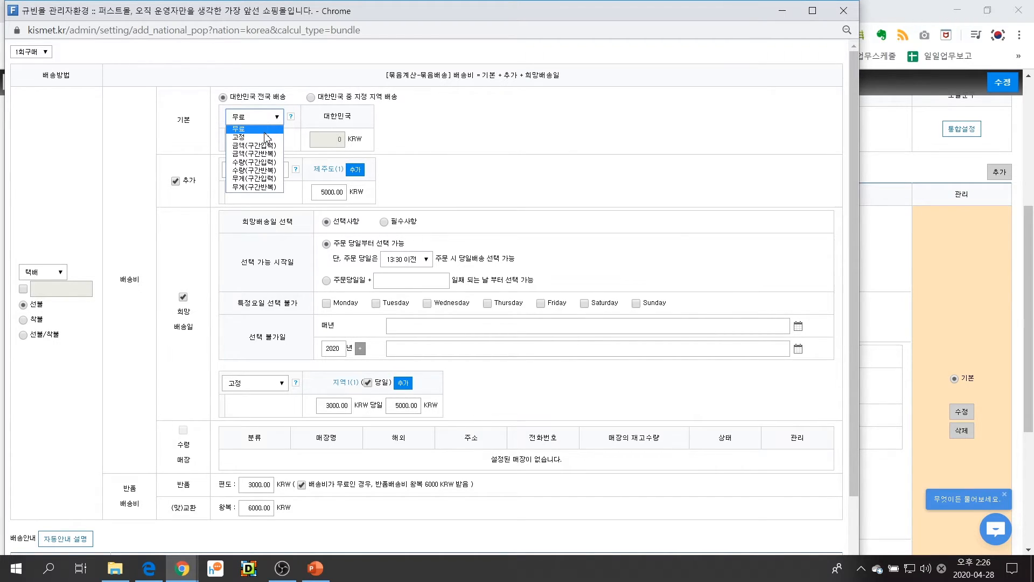
click(262, 146)
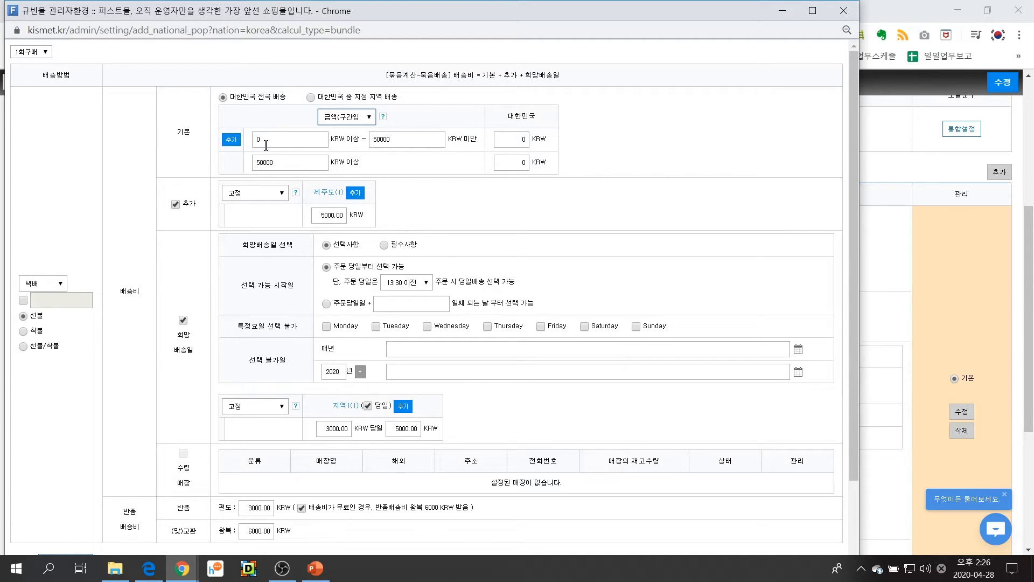
drag(418, 141, 368, 148)
click(513, 143)
text(2)
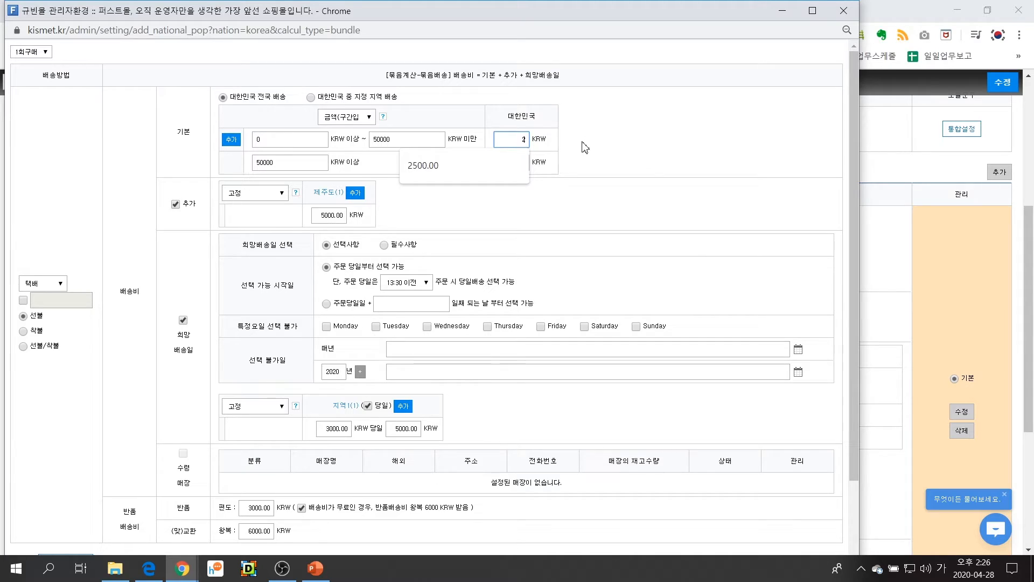
text(500)
click(350, 176)
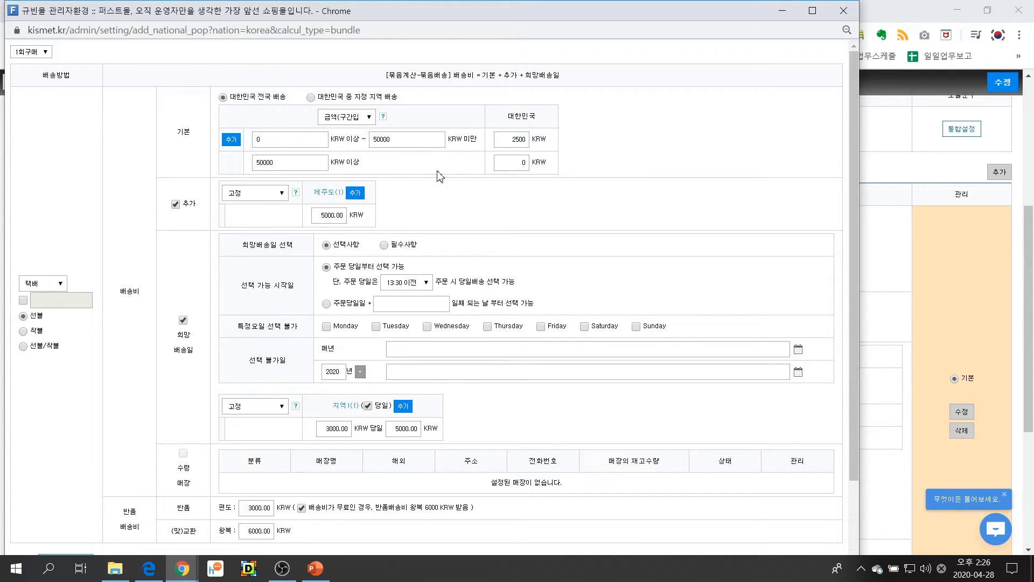
click(515, 167)
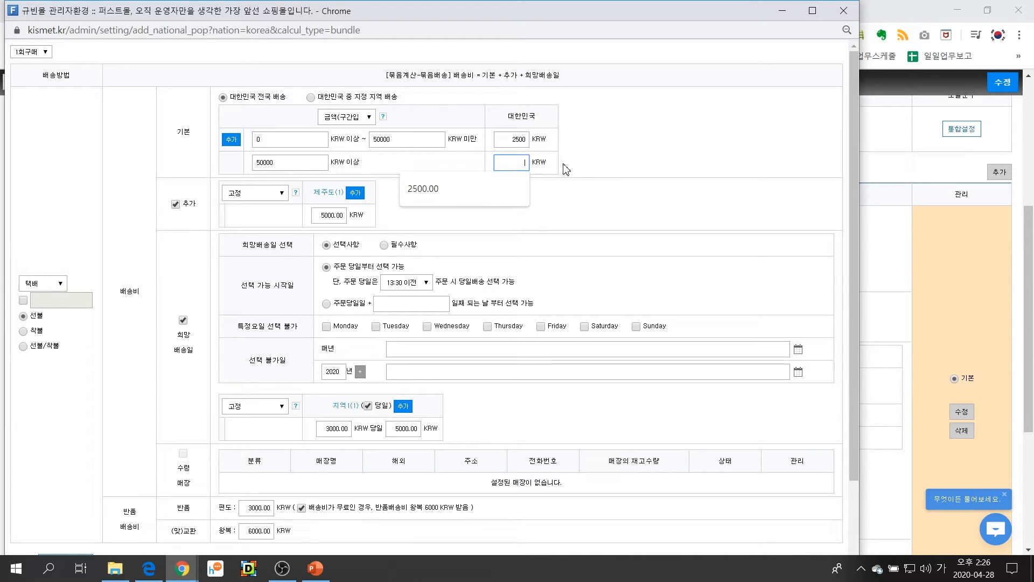
click(364, 171)
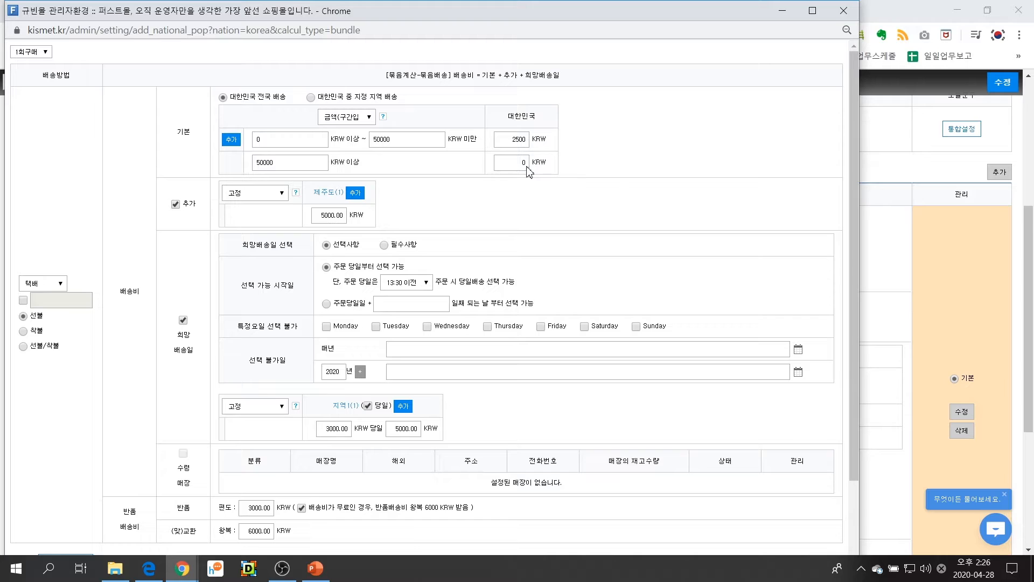
Switch the 추가 shipping fee off and on again, and check its calculation type list, keeping 고정
click(176, 204)
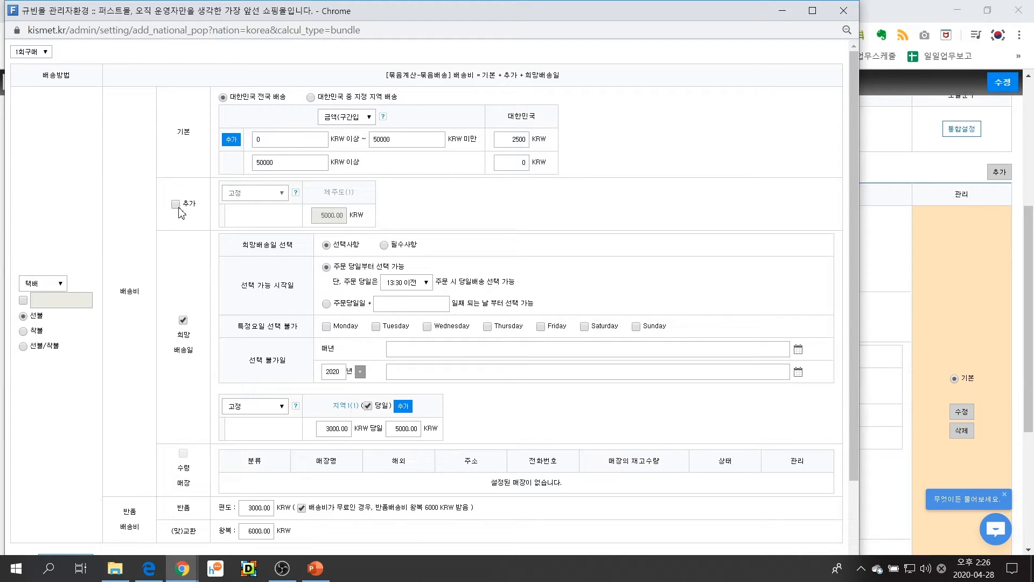
click(175, 204)
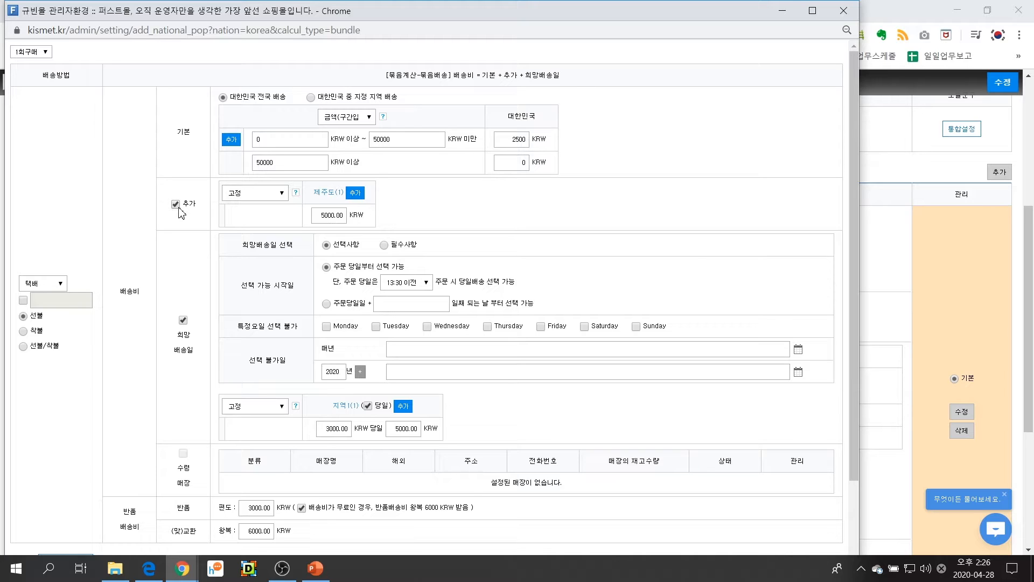
click(279, 198)
click(279, 204)
Review the region registration for 제주도 in the 추가 shipping fee, including its registered areas, and close it
click(326, 194)
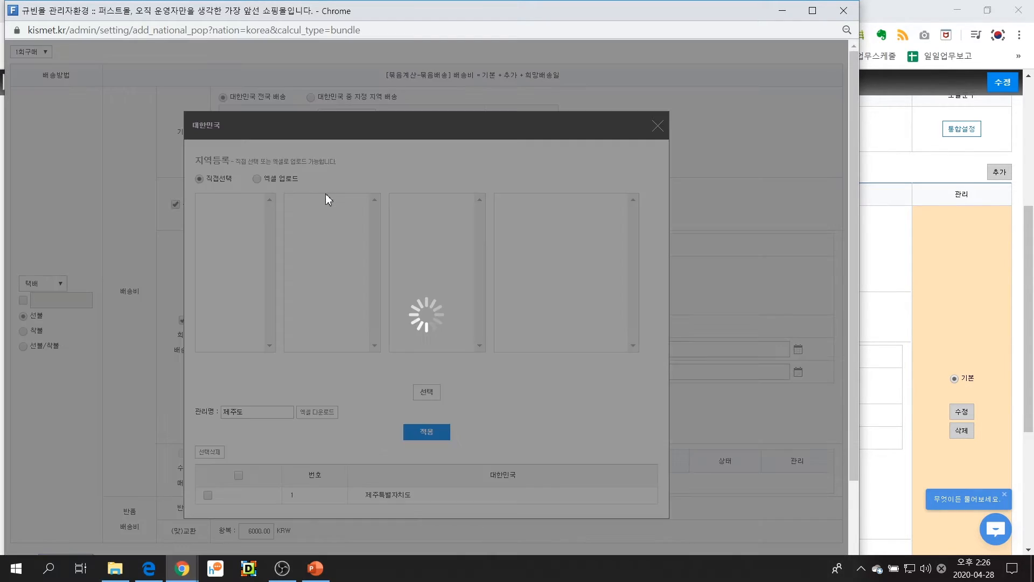
drag(400, 115, 363, 57)
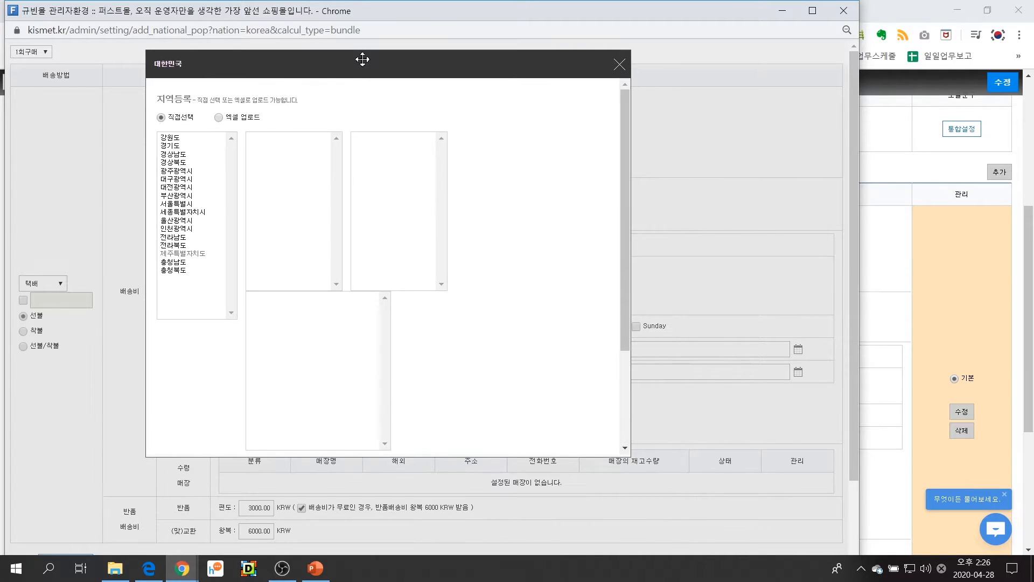
drag(622, 306, 620, 365)
scroll(253, 274, down, 3)
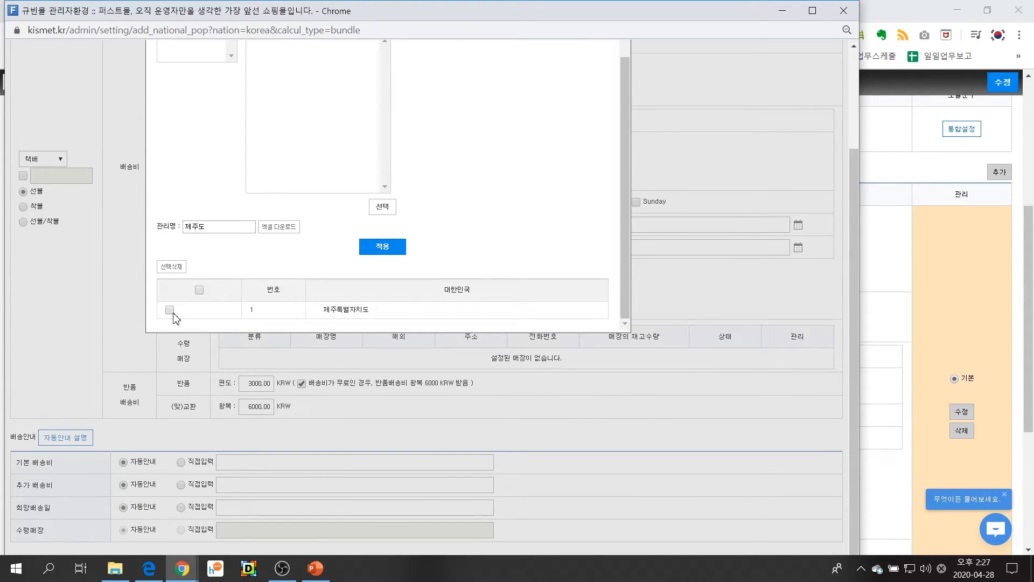
scroll(626, 189, up, 5)
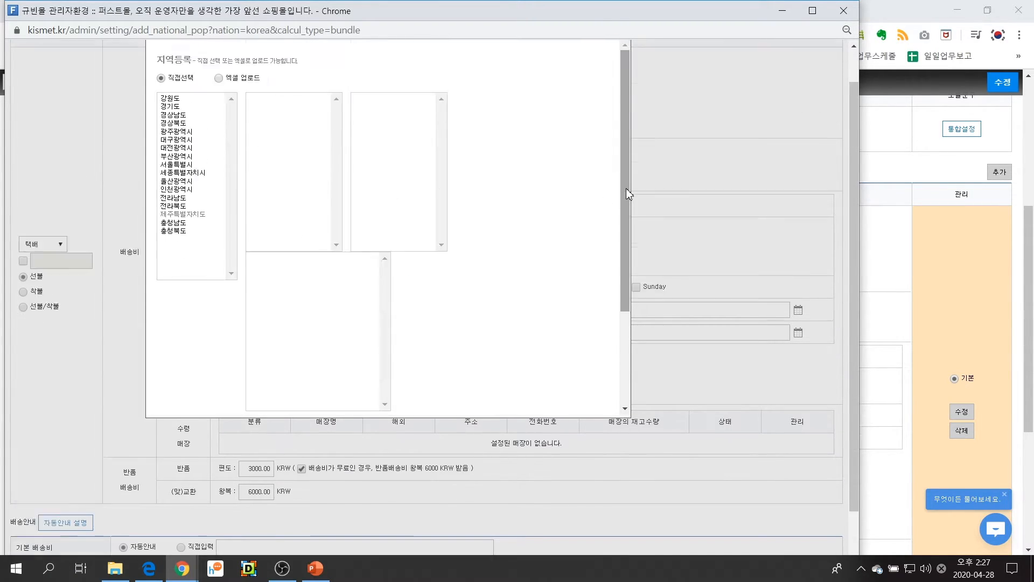
click(624, 63)
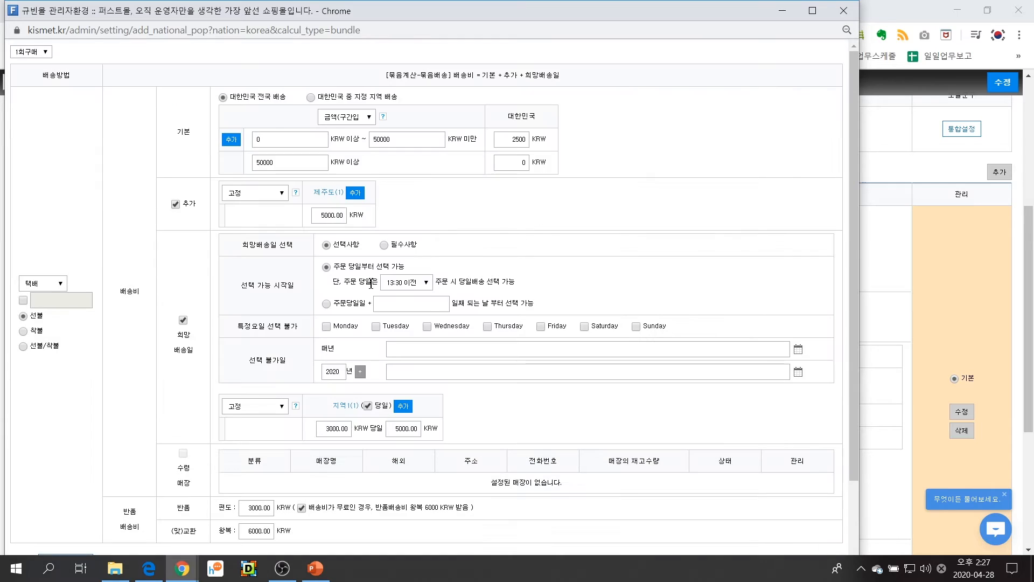
Add a second region to the fixed 추가 shipping fee beside 제주도 and maximize the shipping settings window
click(320, 217)
drag(319, 218, 329, 219)
drag(323, 217, 348, 211)
click(355, 192)
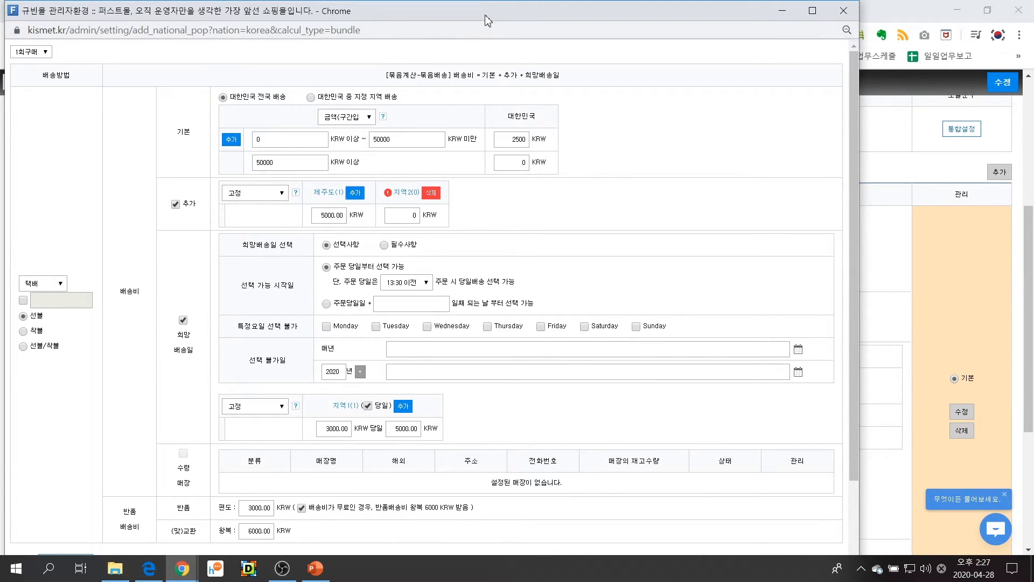
double_click(486, 17)
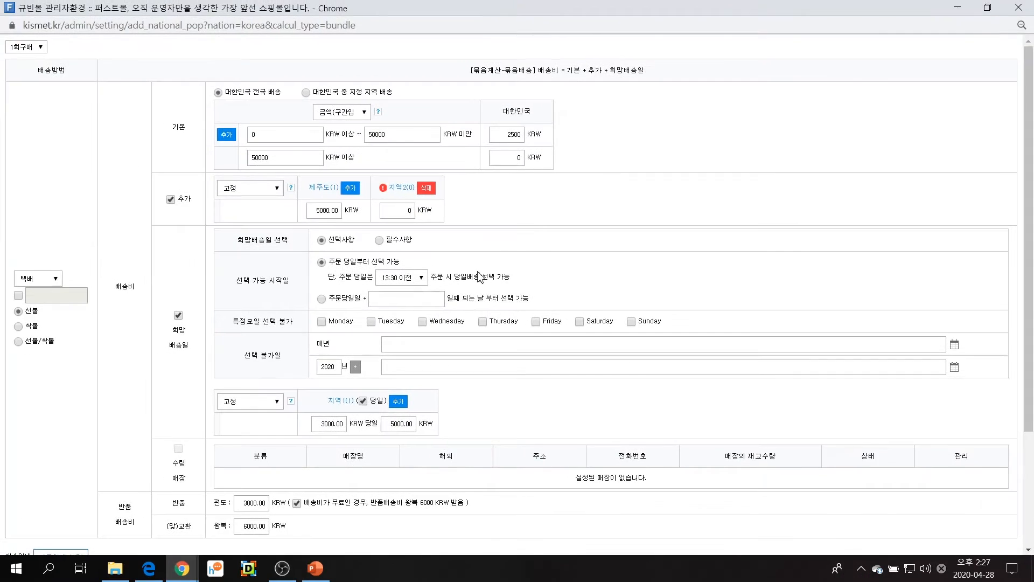
Try to register 경상북도 울릉군 as the area of the second 추가 fee region
click(407, 196)
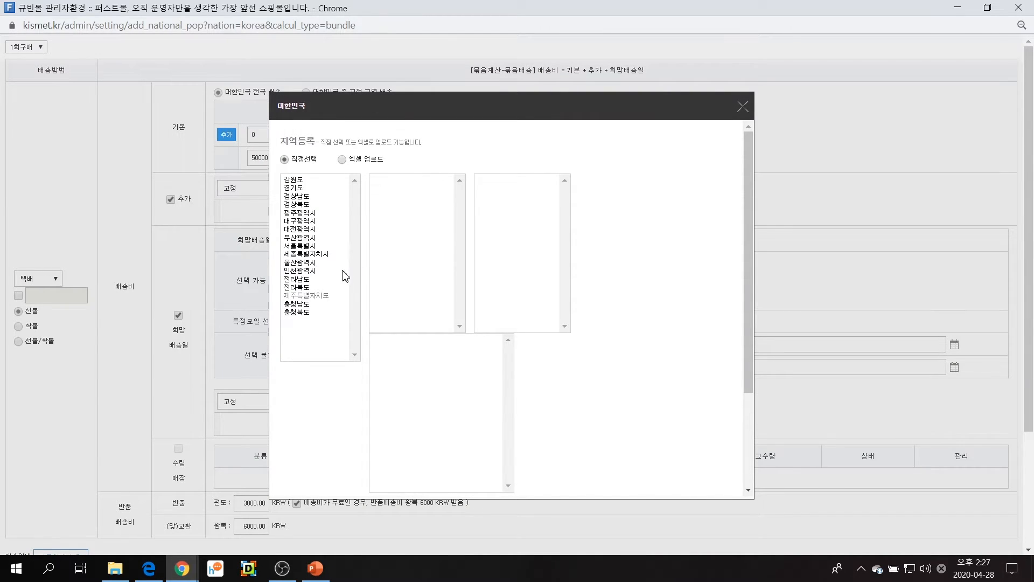
click(303, 206)
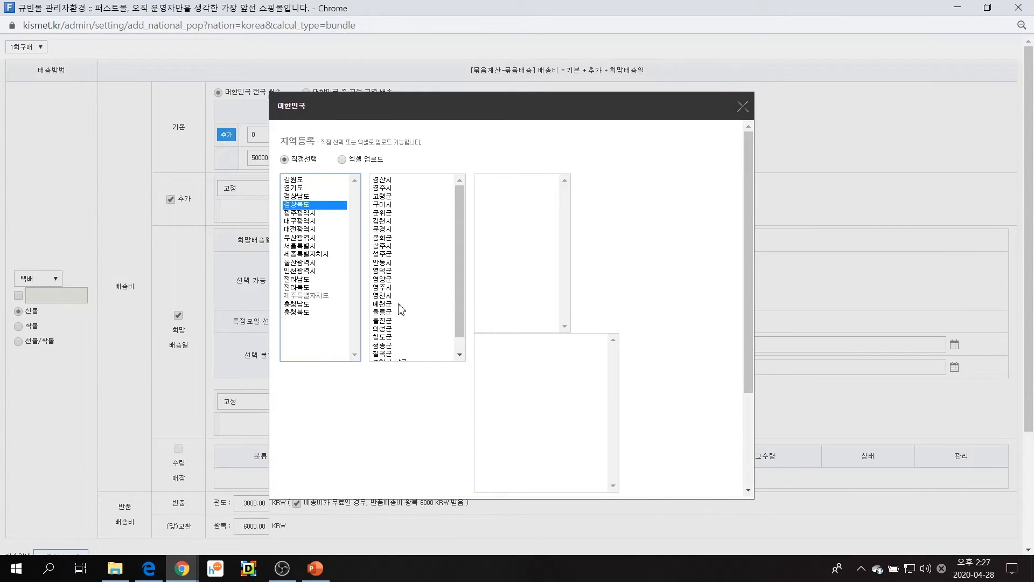
click(396, 313)
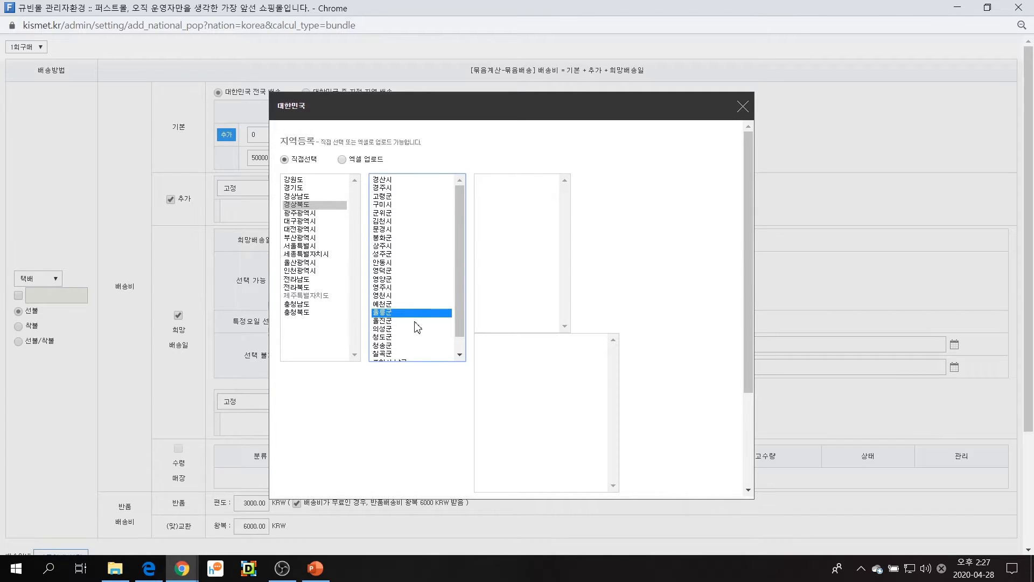
scroll(474, 316, down, 3)
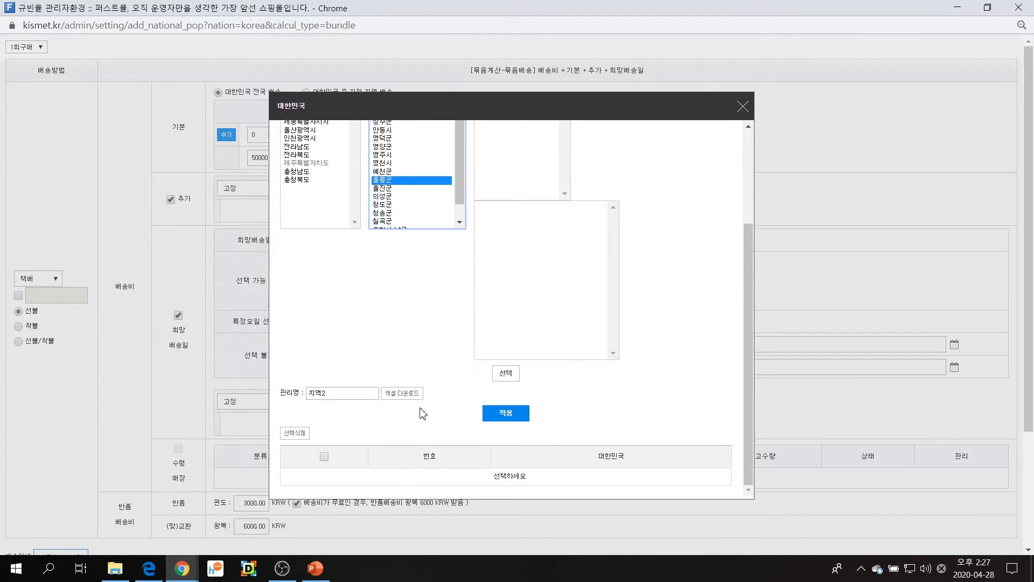
click(497, 381)
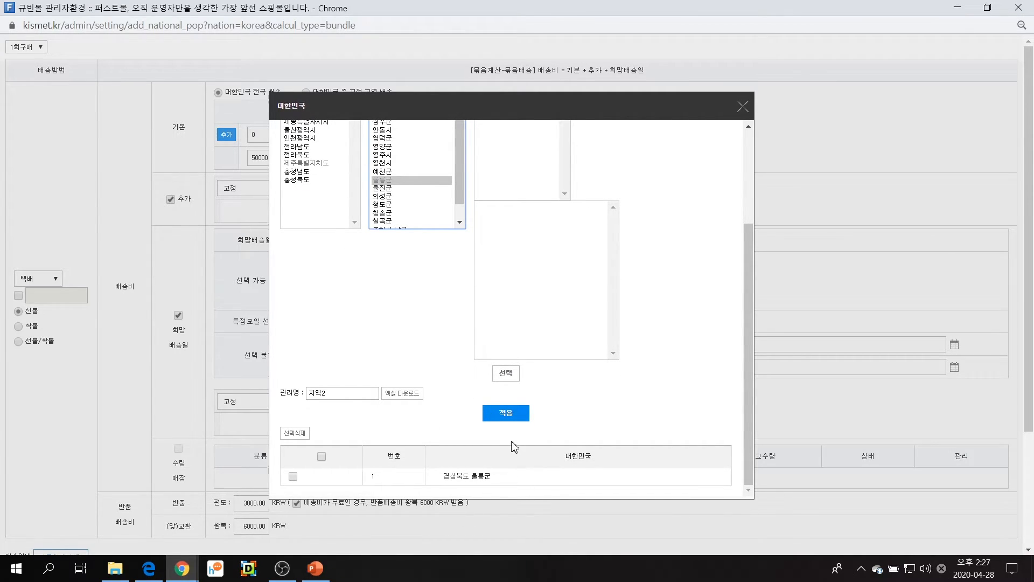
click(522, 414)
click(744, 107)
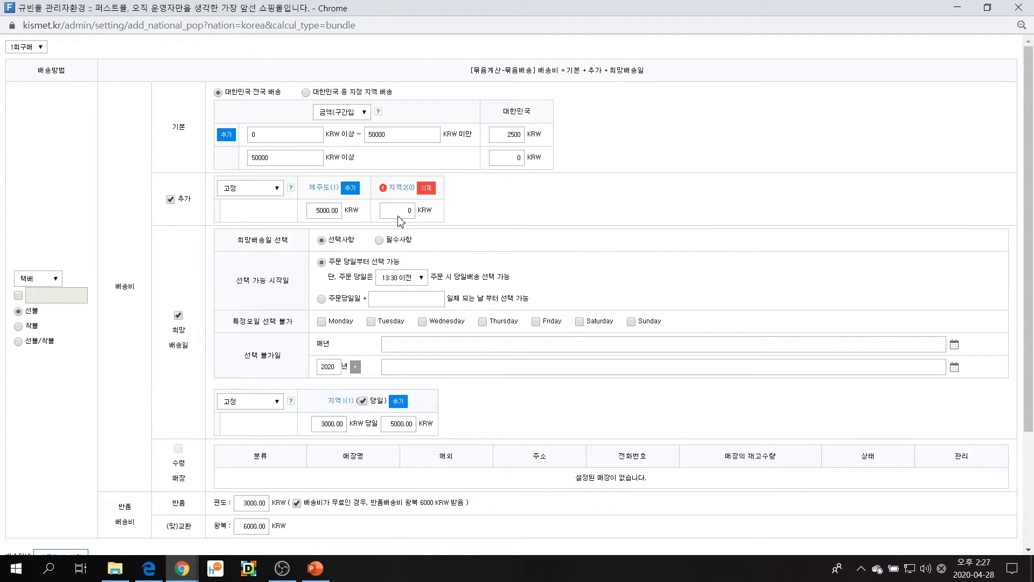
Rename the second 추가 fee region to 울릉도 and set its fee to 10000 KRW
click(408, 190)
scroll(365, 447, down, 3)
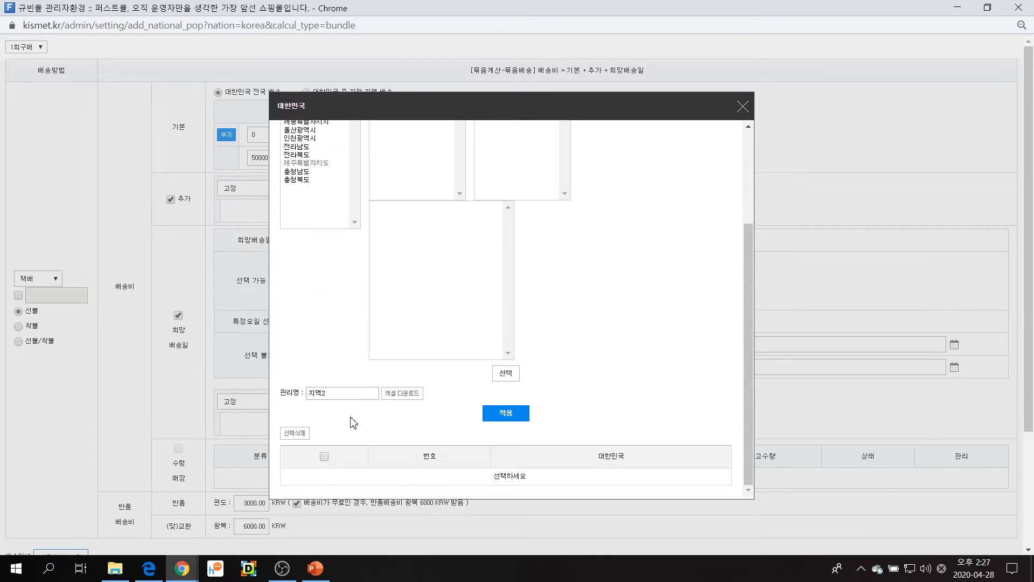
drag(344, 393, 282, 398)
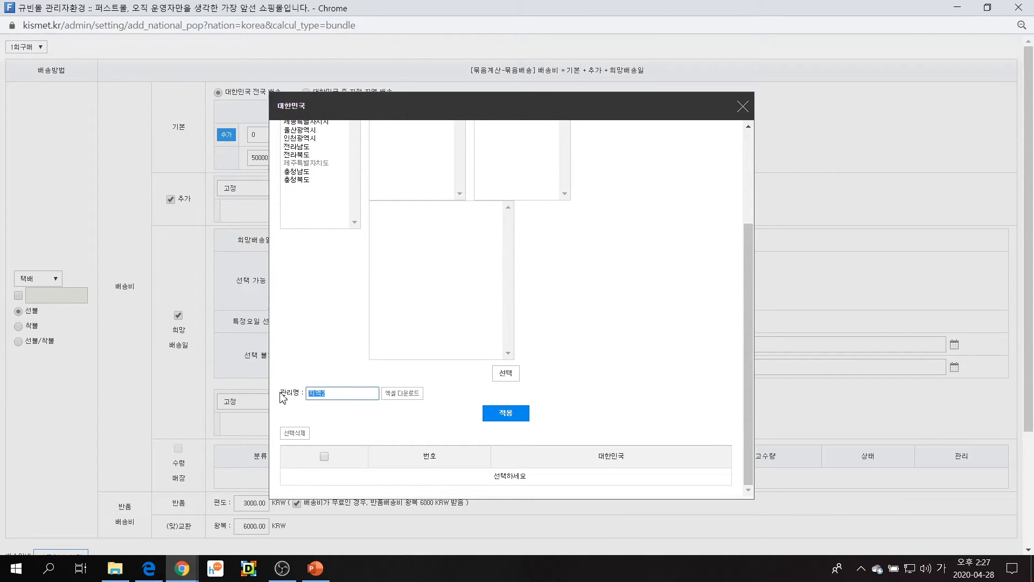
text(의)
click(493, 417)
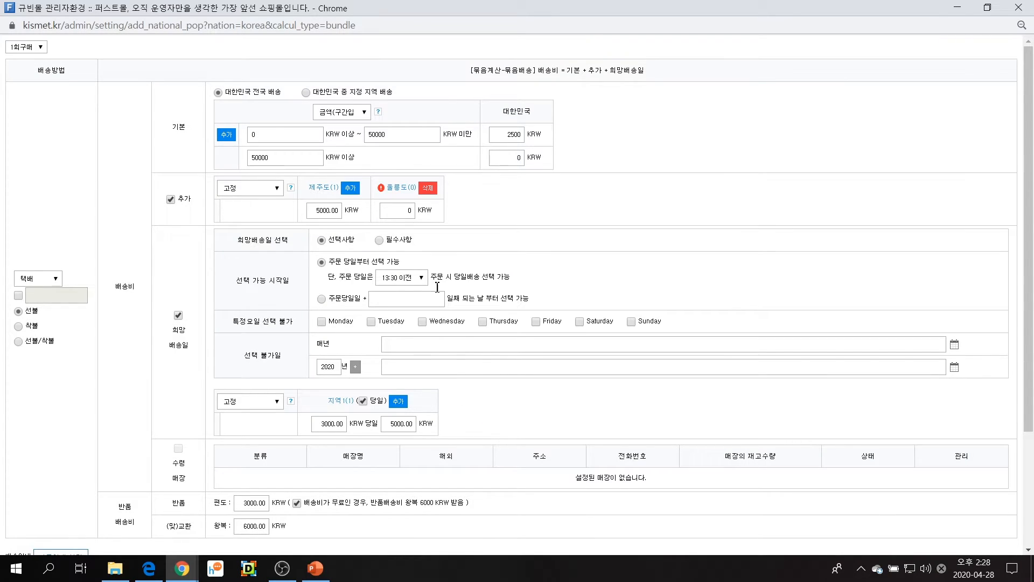
click(401, 210)
key(BackSpace)
text(10000)
Turn off the 희망배송일 option and try to save the domestic shipping settings
scroll(197, 323, down, 1)
scroll(197, 323, down, 2)
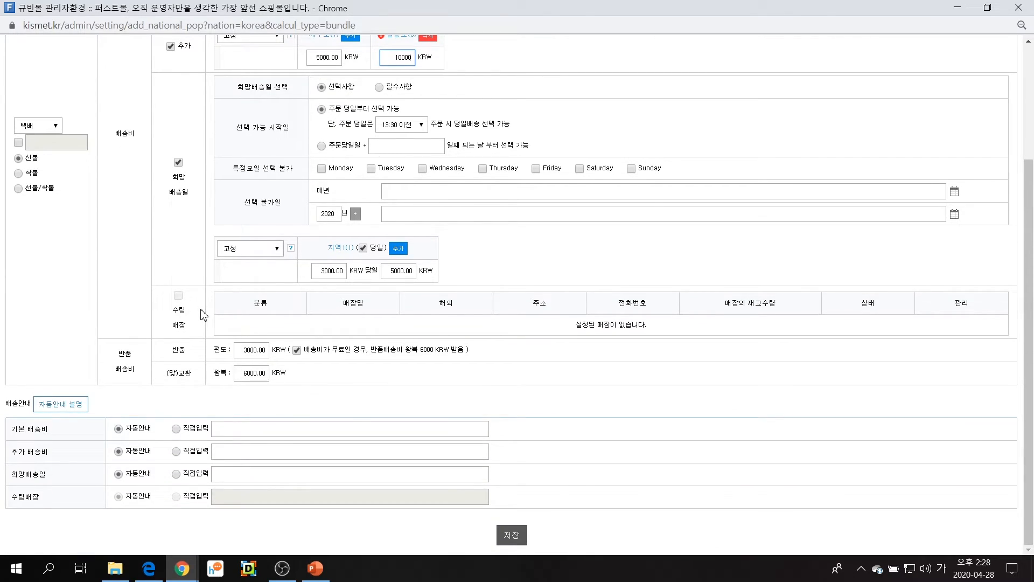
drag(110, 360, 125, 354)
click(178, 163)
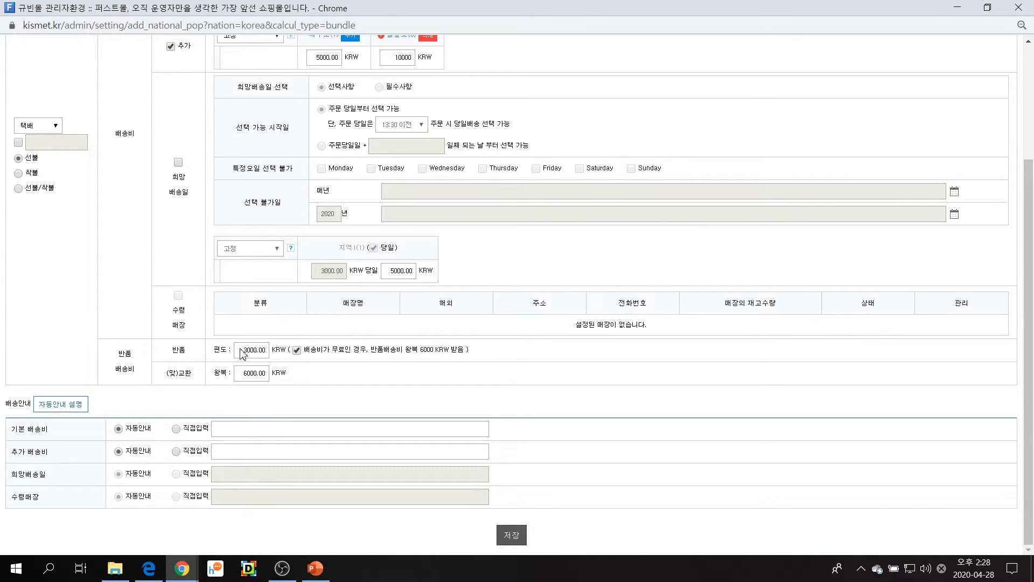
drag(240, 349, 263, 347)
click(513, 535)
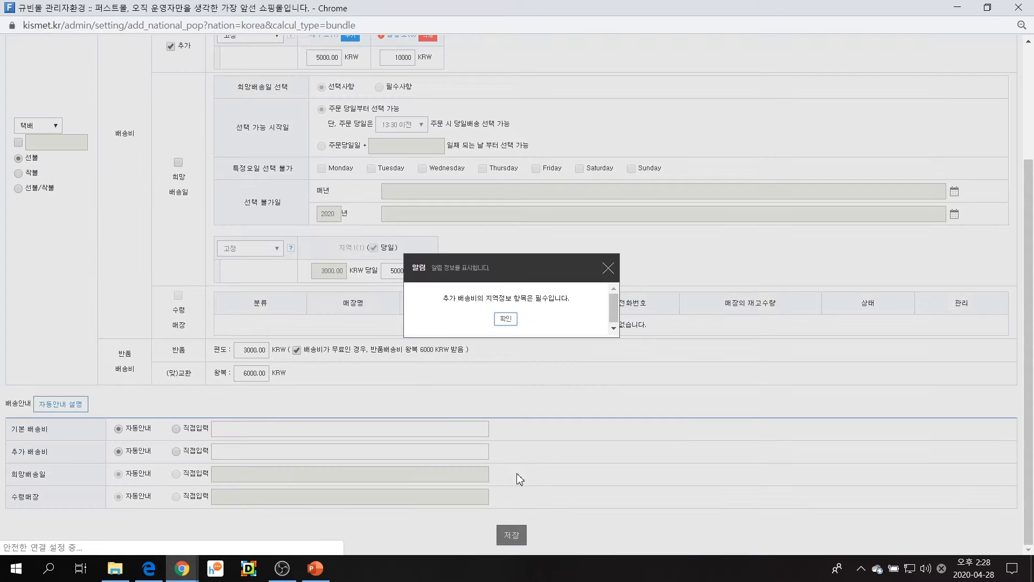
click(501, 321)
Register 경상북도 울릉군 as the area of the 울릉도 region and apply it
scroll(420, 337, up, 2)
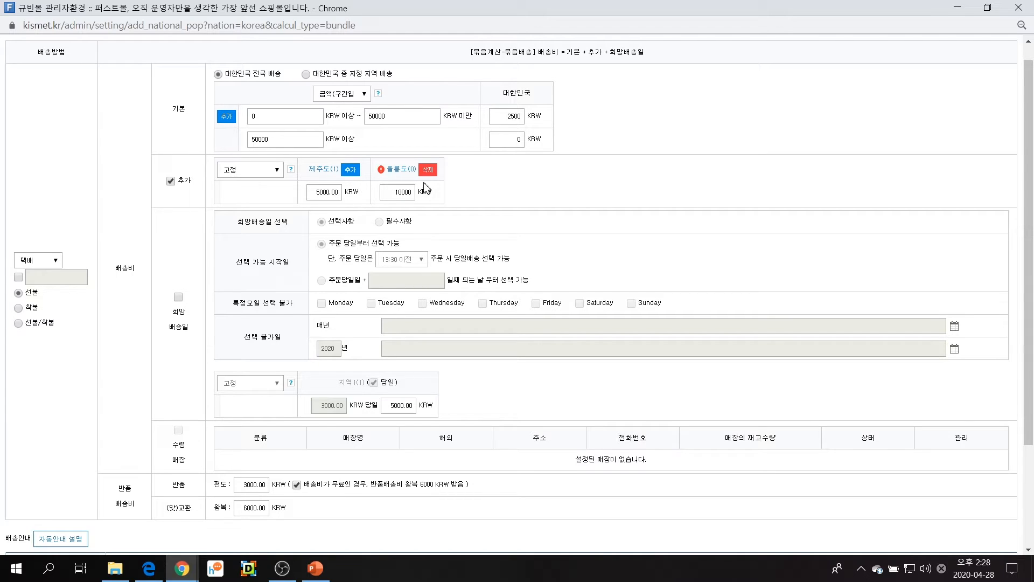
click(400, 170)
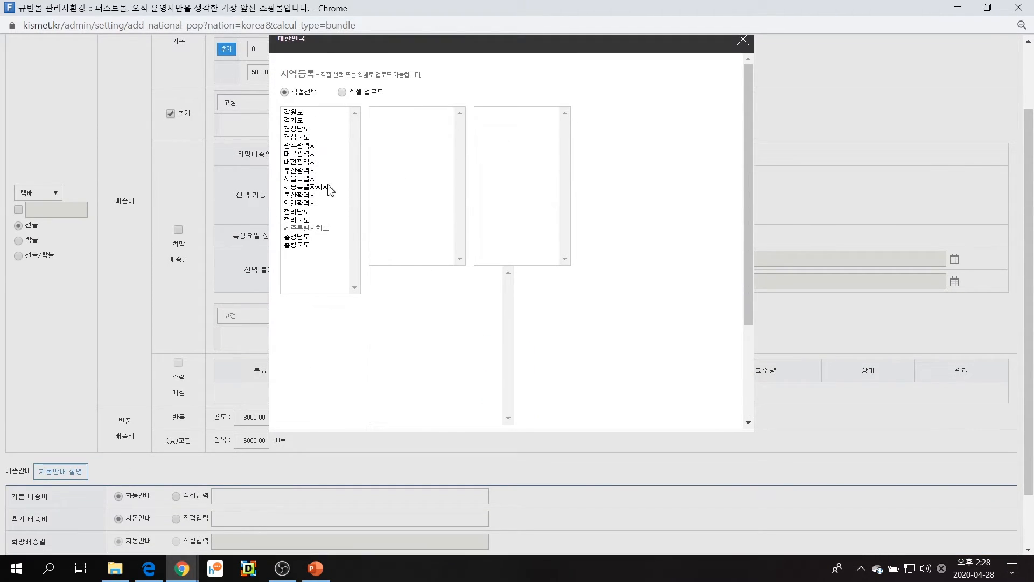
click(311, 136)
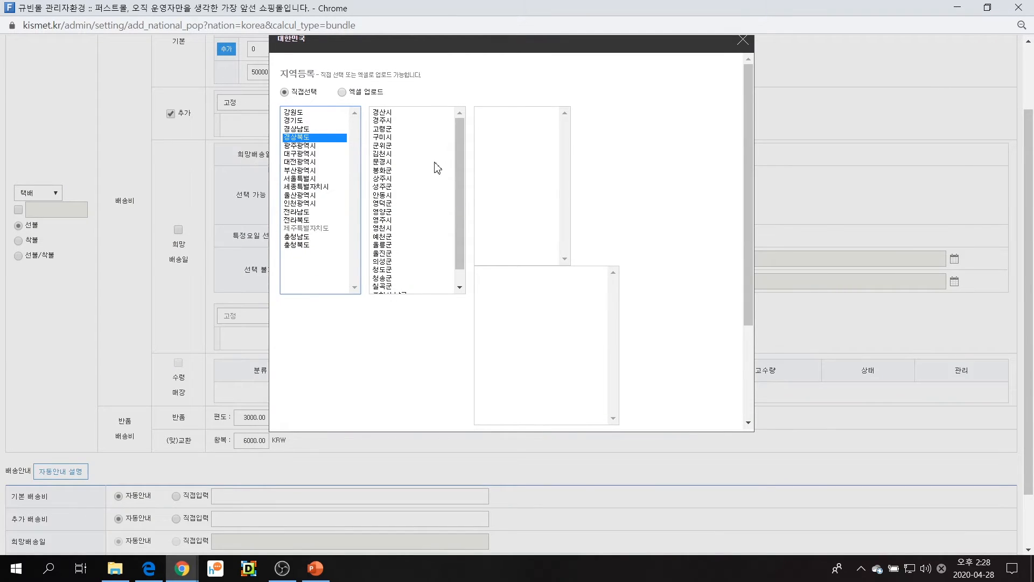
click(394, 245)
scroll(474, 323, down, 2)
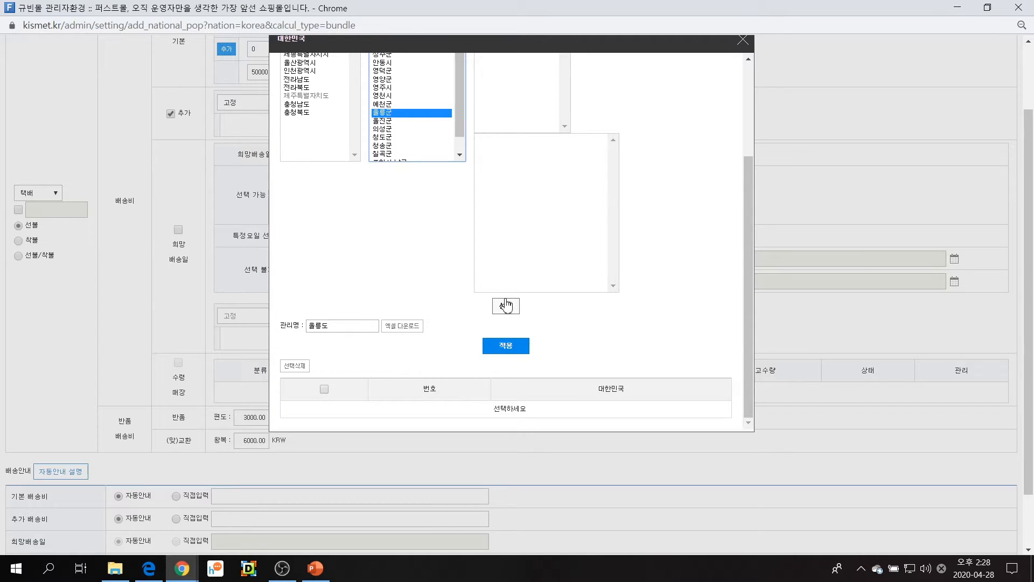
click(505, 304)
click(501, 346)
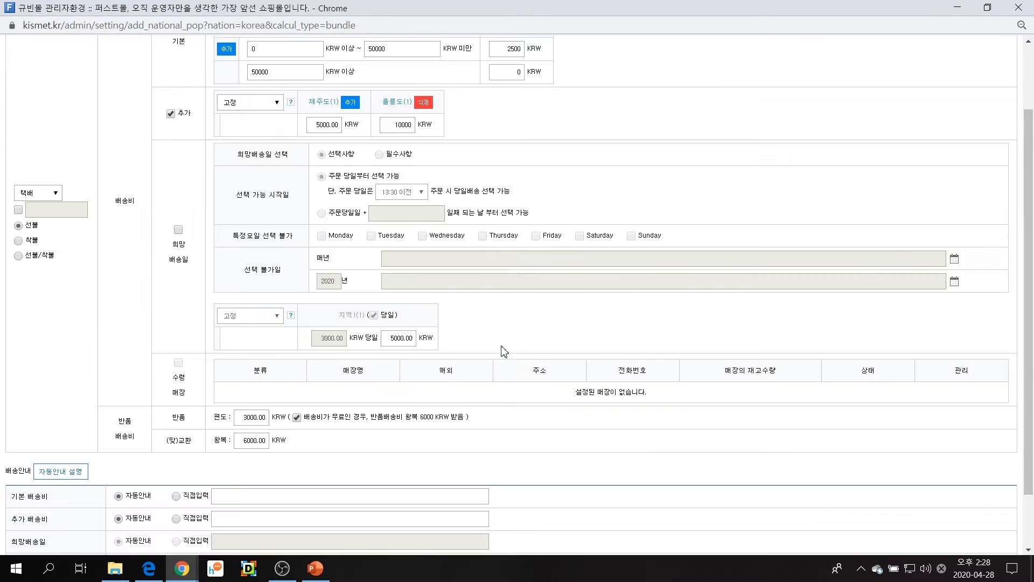
Save the domestic shipping settings and save the modified shipping group
scroll(399, 413, down, 1)
scroll(399, 414, down, 1)
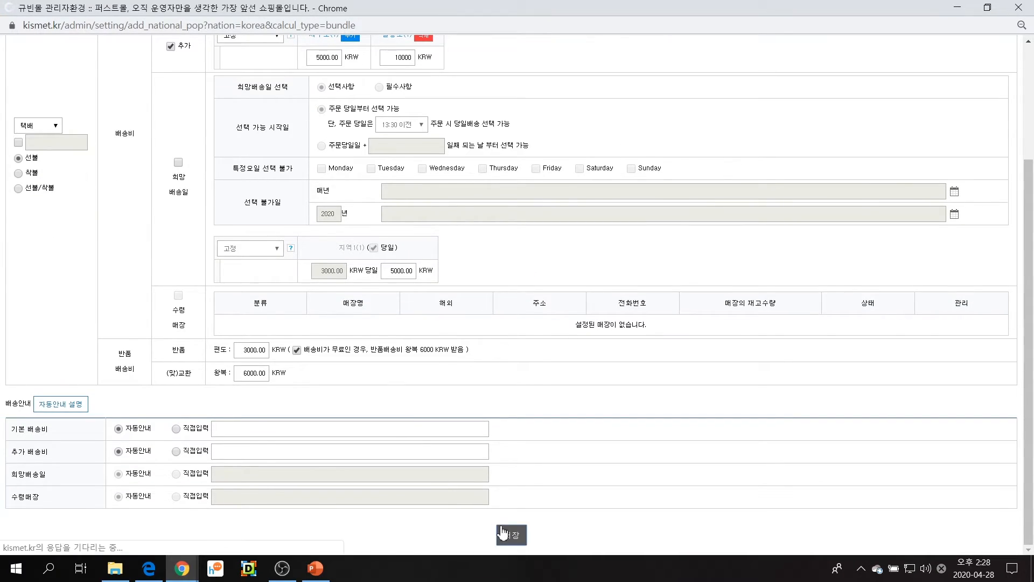
click(509, 533)
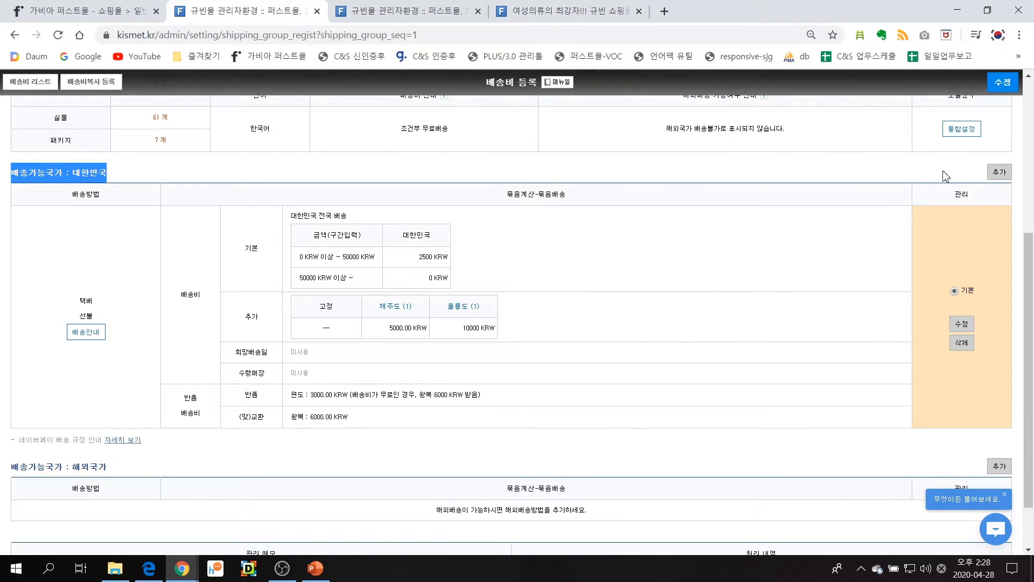
click(999, 89)
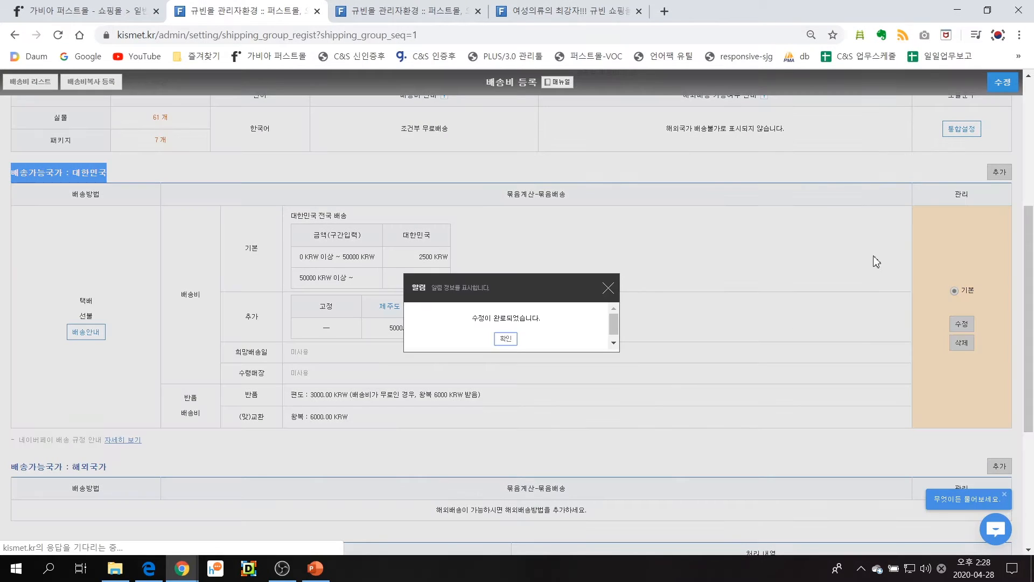
click(505, 339)
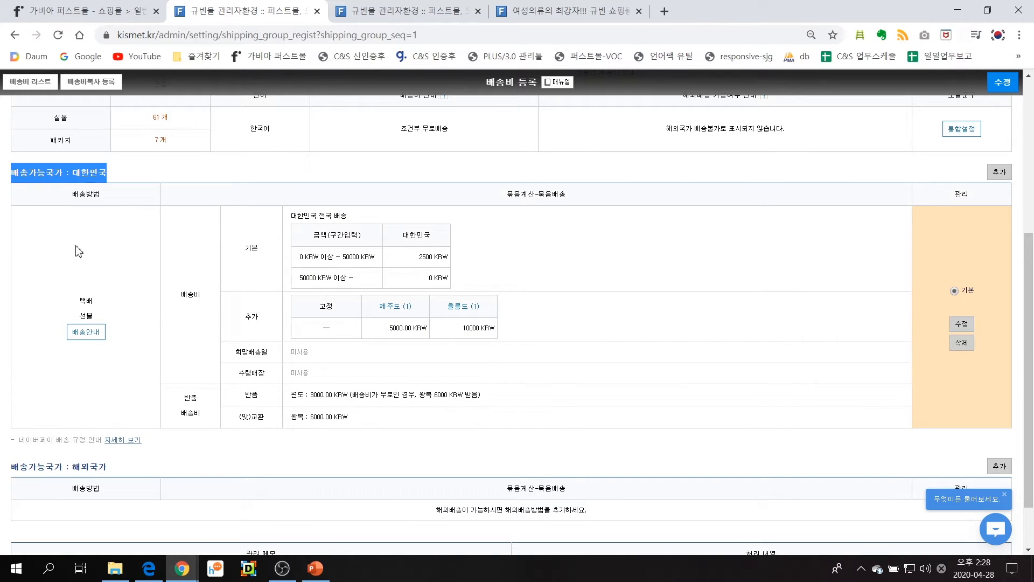
Return to the 배송비 list and open the 택배사 settings page
click(33, 82)
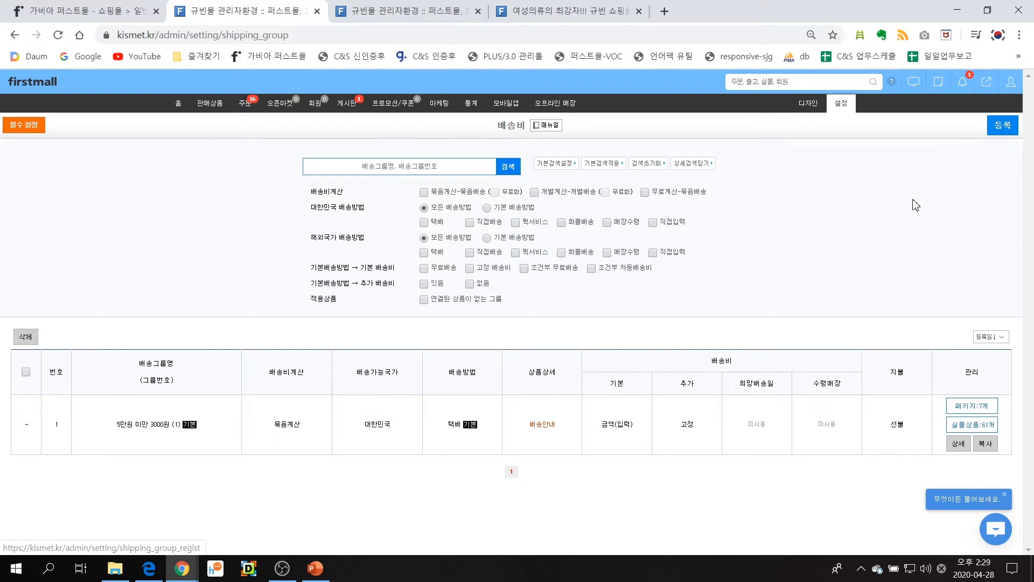
mouse_move(841, 108)
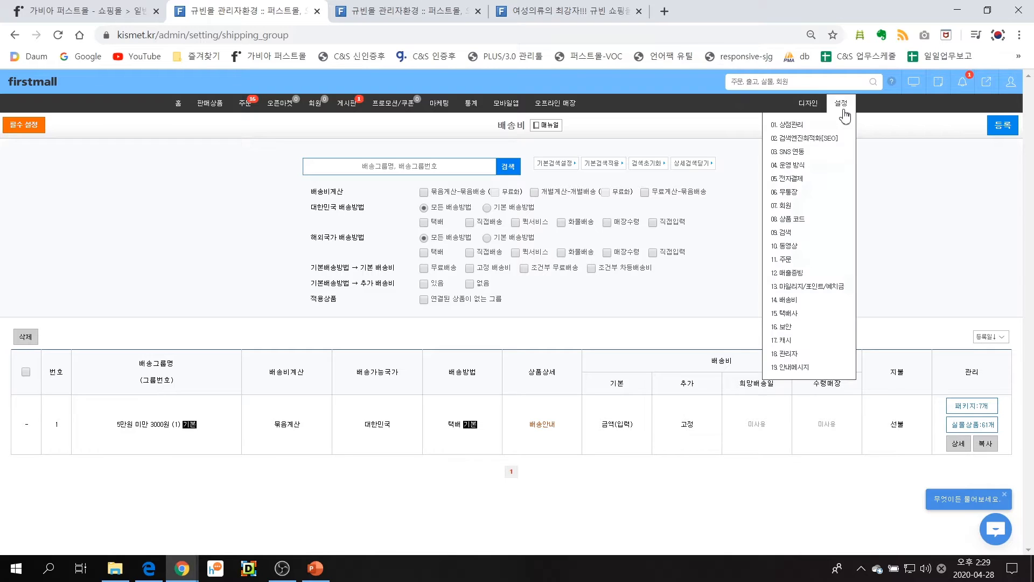
click(830, 317)
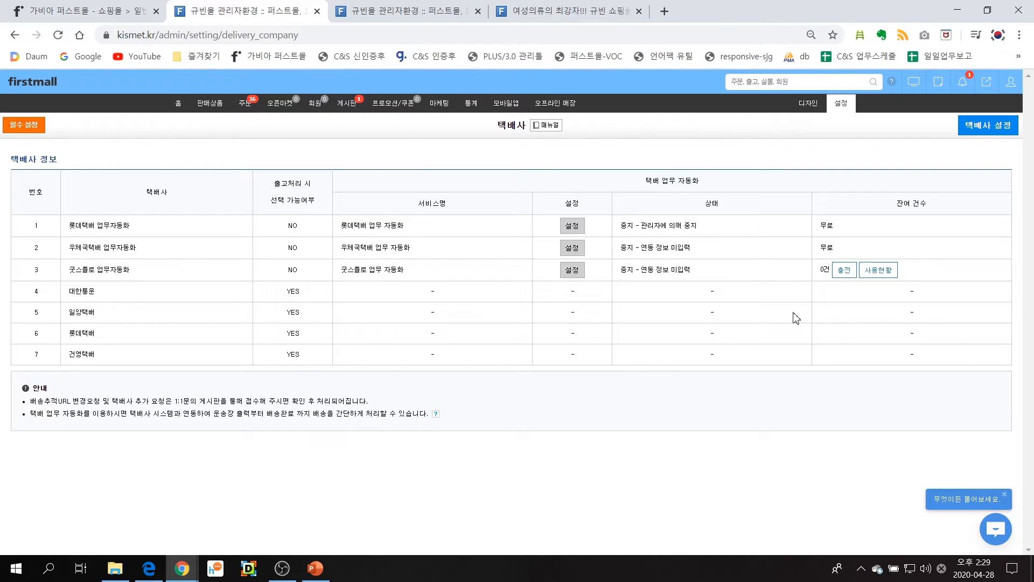
Open the courier selection and remove 일양택배, 롯데택배 and 우체국택배 업무자동화 from the couriers in use
click(1005, 135)
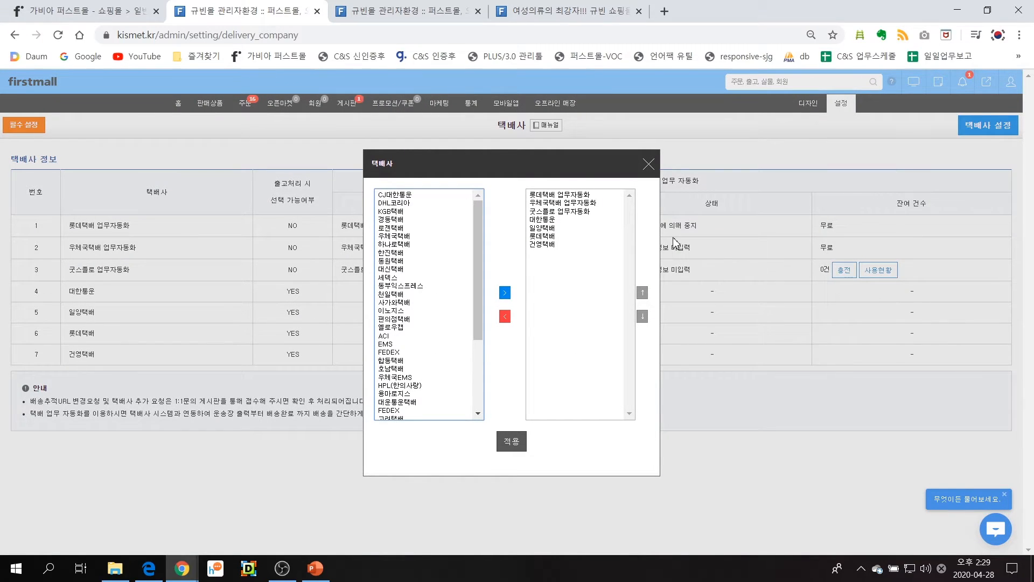
click(551, 229)
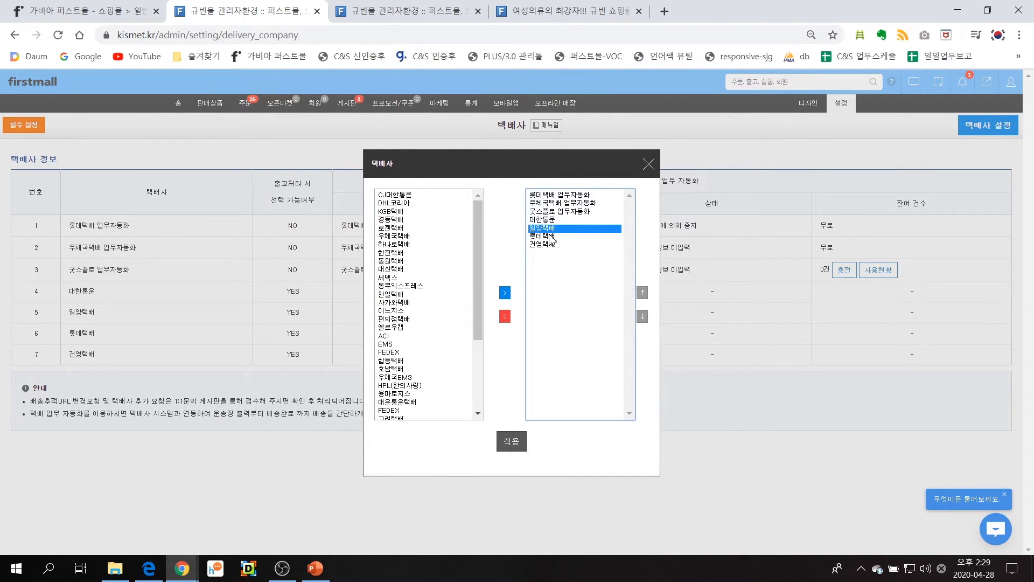
click(504, 316)
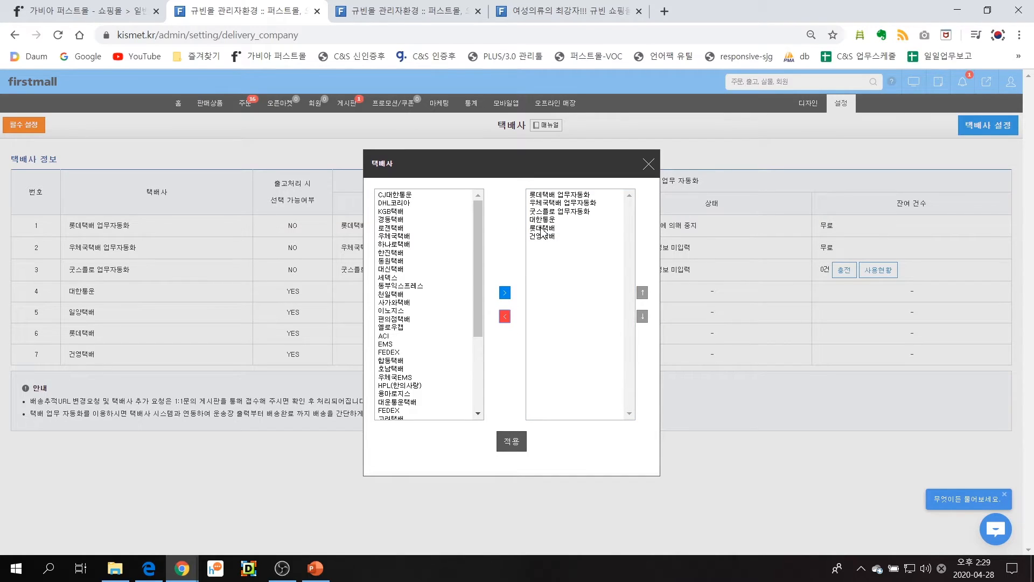
click(543, 229)
click(505, 316)
click(551, 207)
click(505, 317)
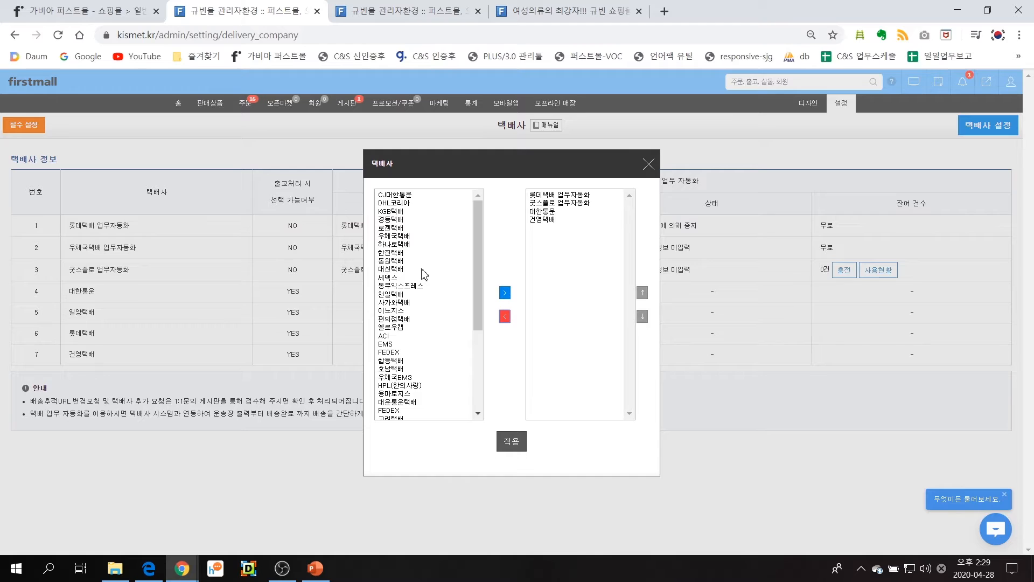
Add 로젠택배 to the couriers in use and apply the courier selection
click(413, 229)
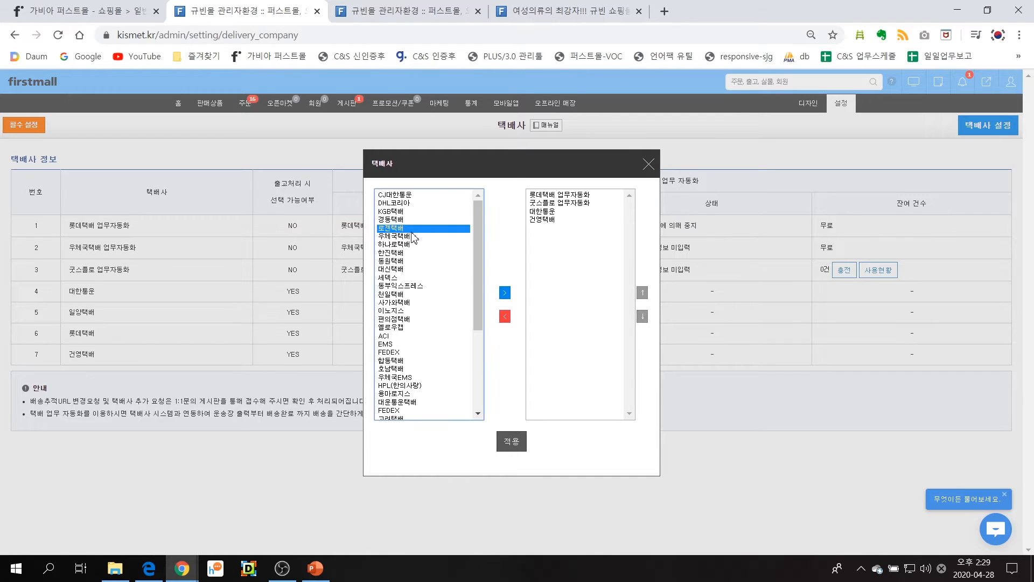
click(506, 294)
click(522, 440)
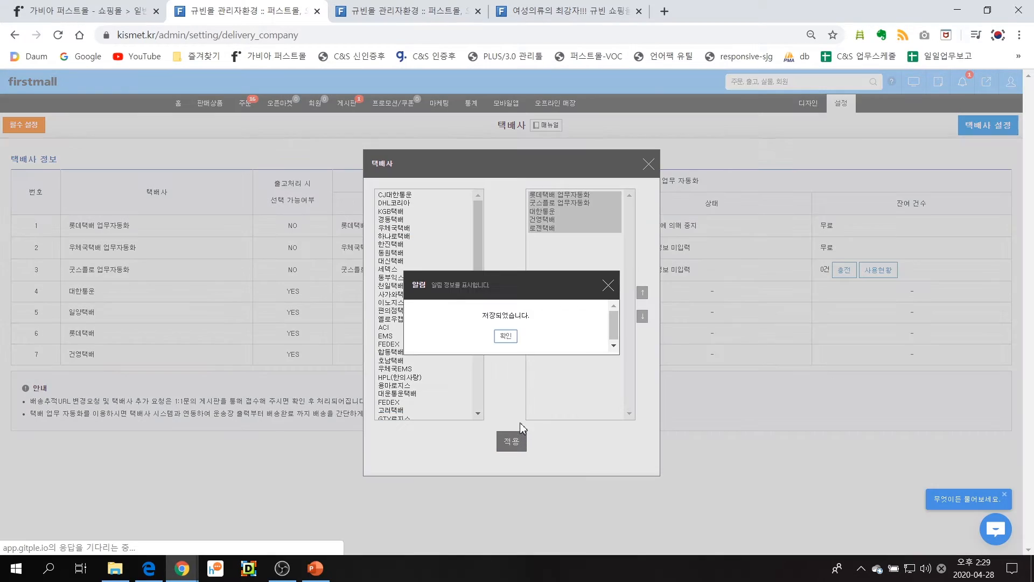
click(510, 336)
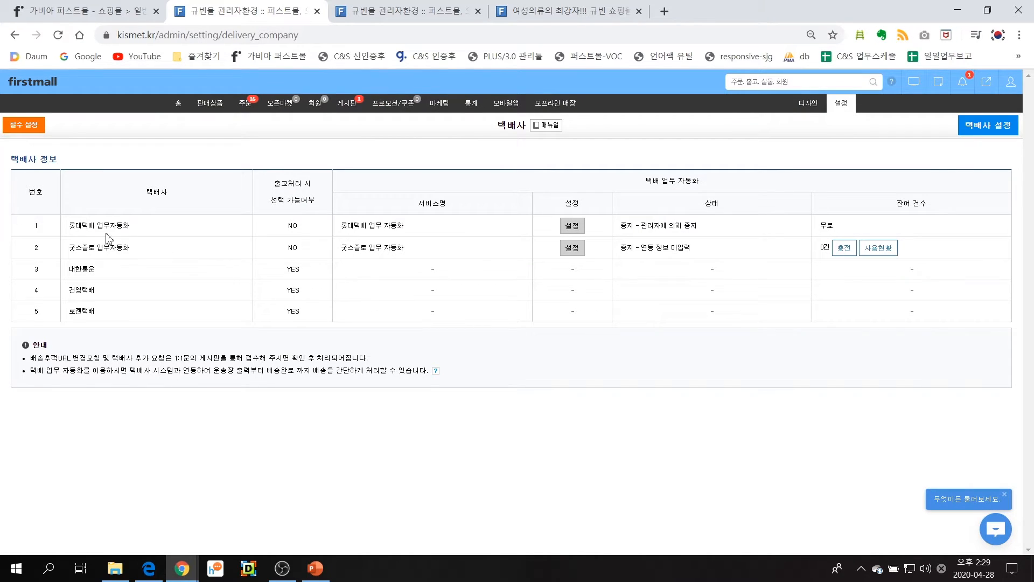
Examine which couriers the 굿스플로 업무자동화 link settings support and close them without applying
drag(70, 225, 156, 250)
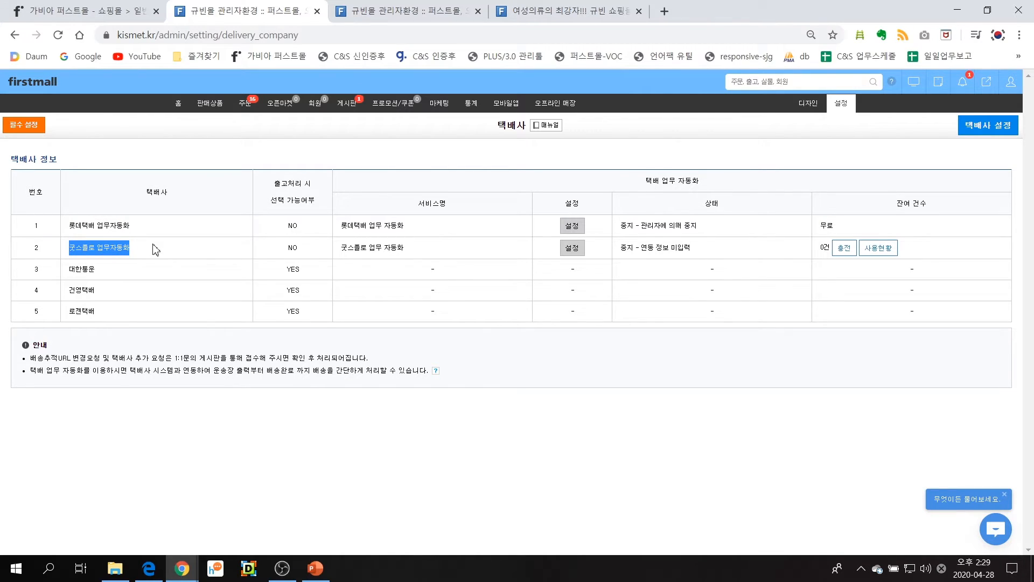
click(156, 249)
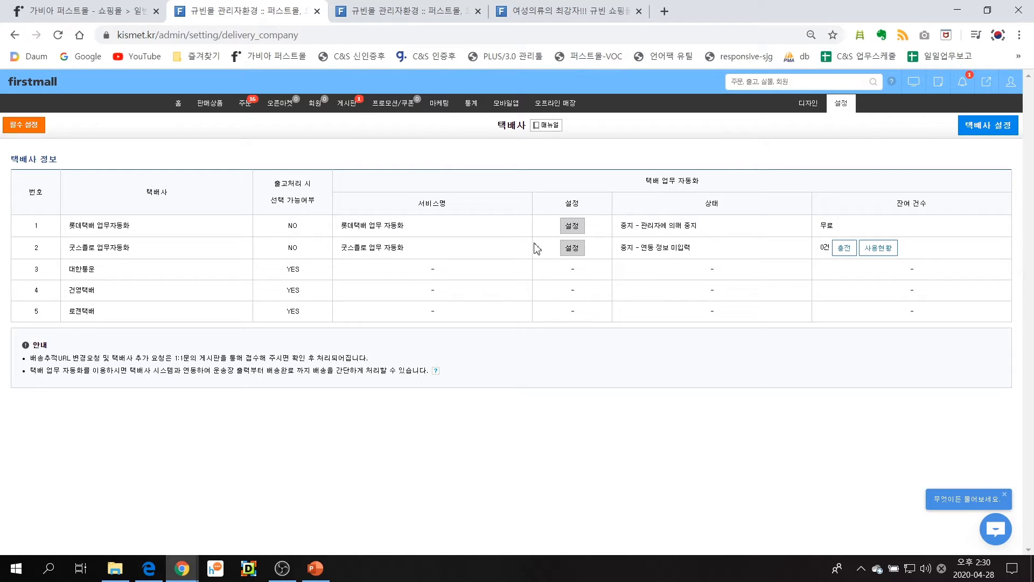
click(572, 248)
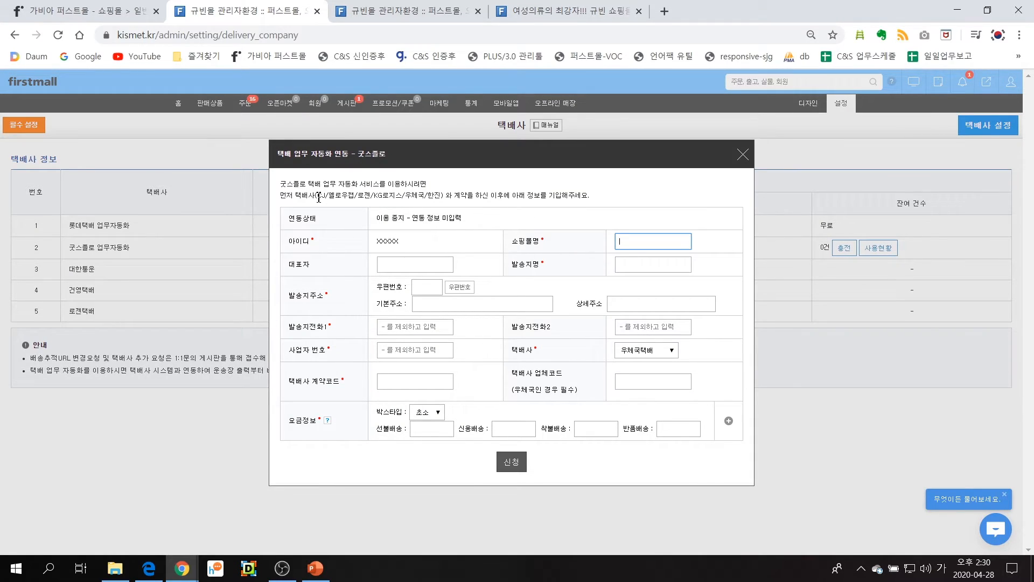
drag(317, 196, 374, 197)
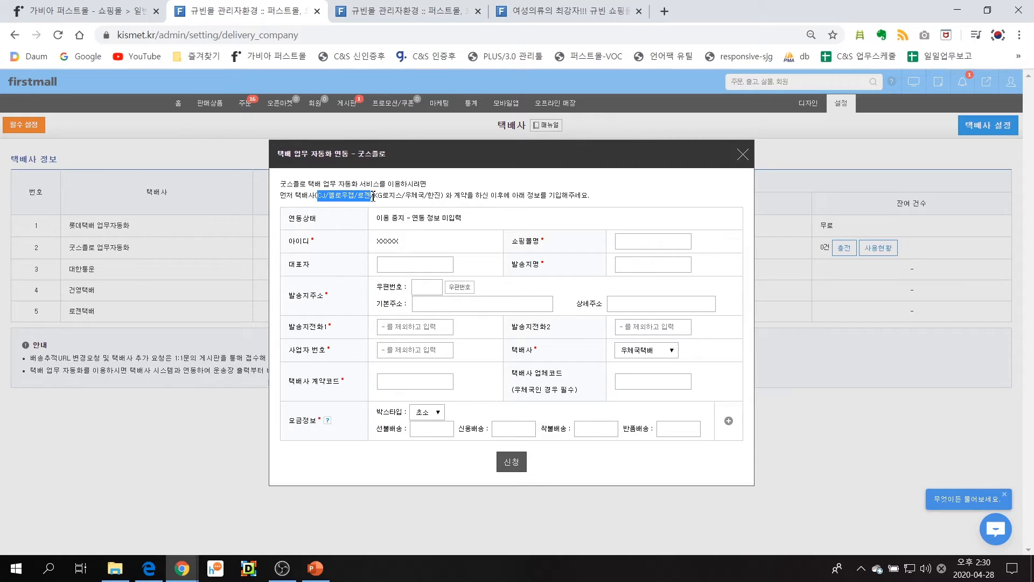
click(744, 156)
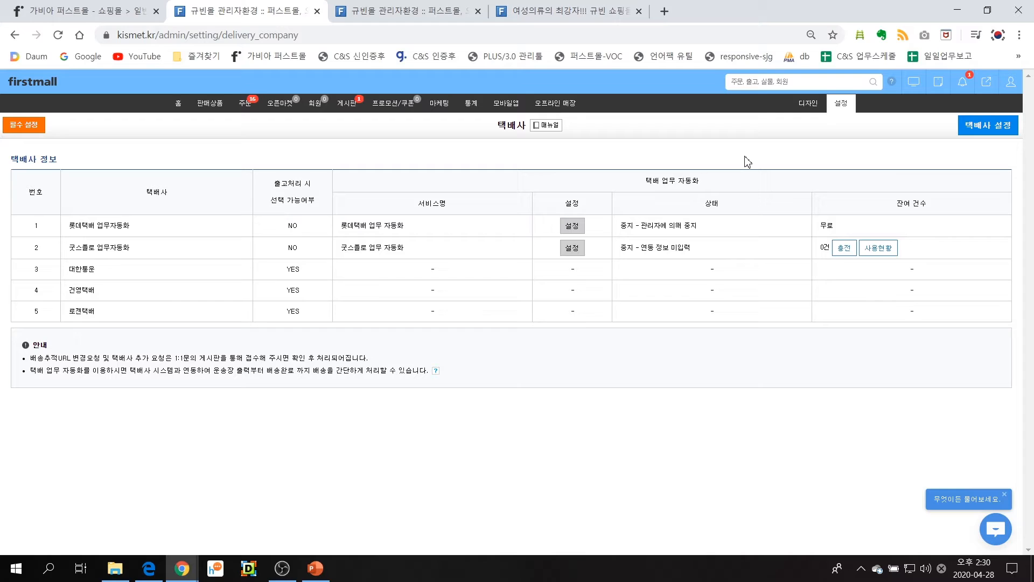
Open the product category management page and create a category named 아동의류 under 쇼핑몰
mouse_move(847, 107)
mouse_move(218, 114)
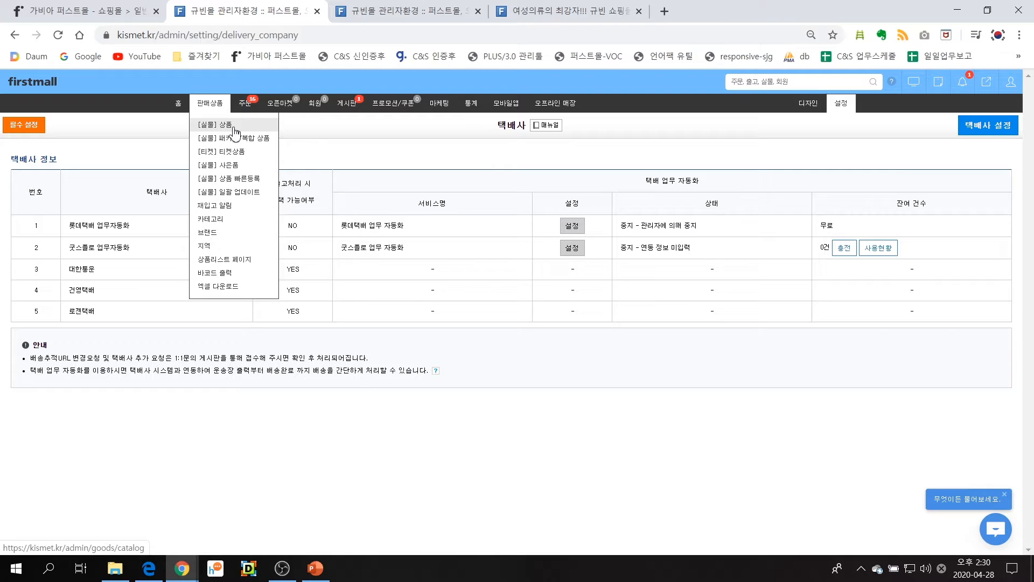
click(233, 226)
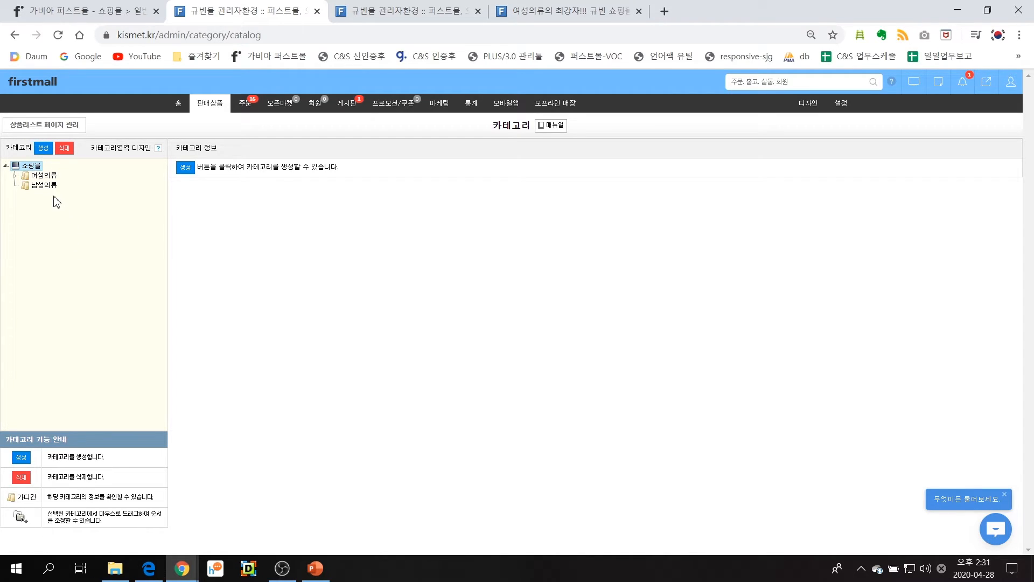
right_click(38, 173)
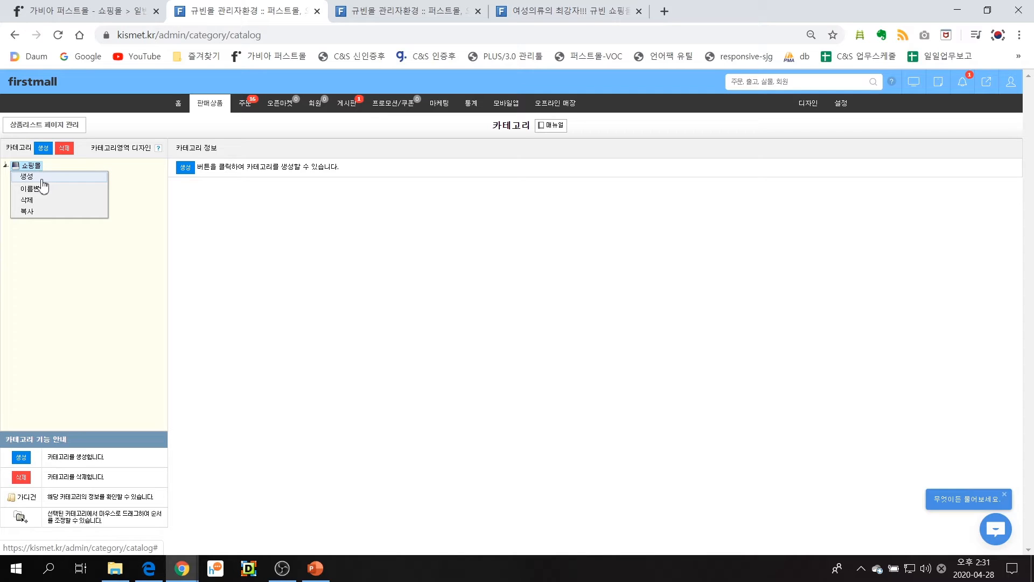
click(42, 179)
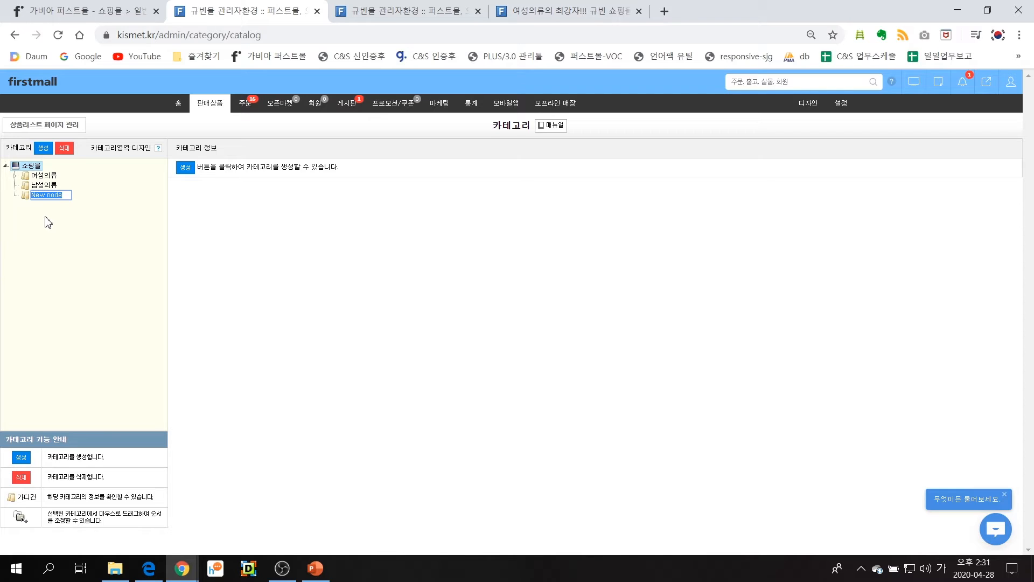
text(아동의류)
key(Return)
Close the 매장 등록 page and reload the storefront's main page to check its category menu for 아동의류
click(429, 7)
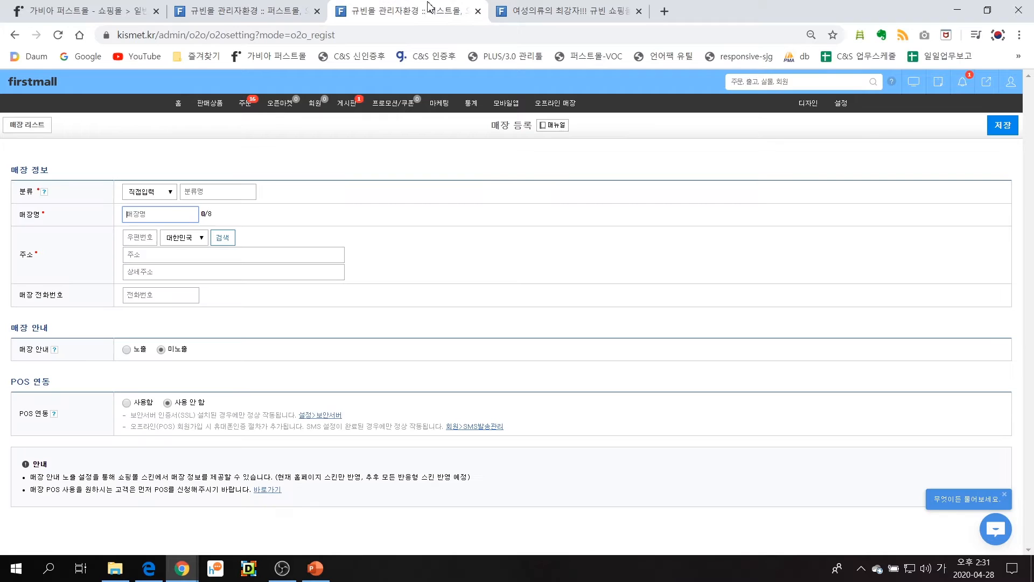
click(478, 10)
click(428, 12)
scroll(375, 150, up, 4)
scroll(375, 151, up, 15)
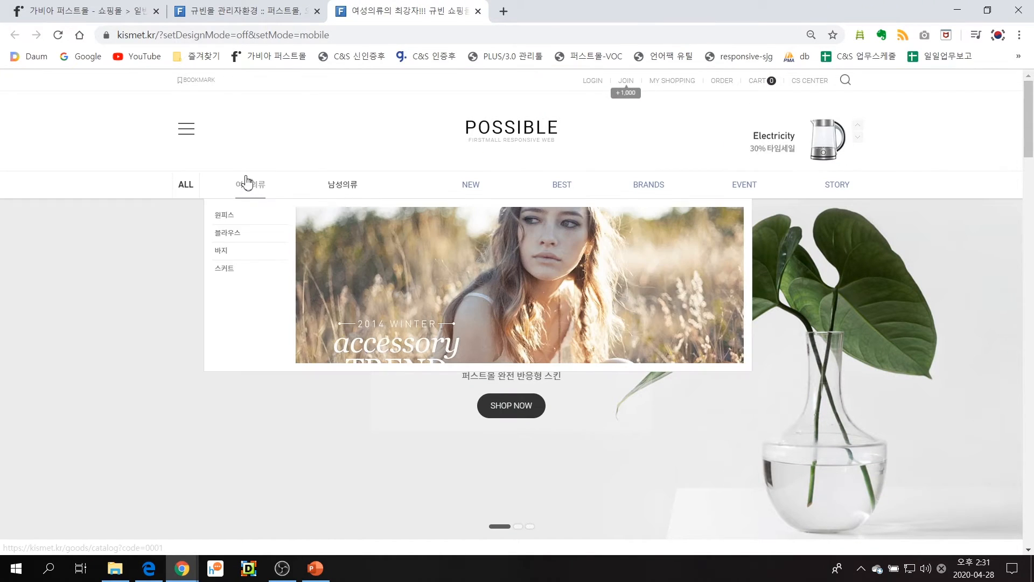
click(492, 141)
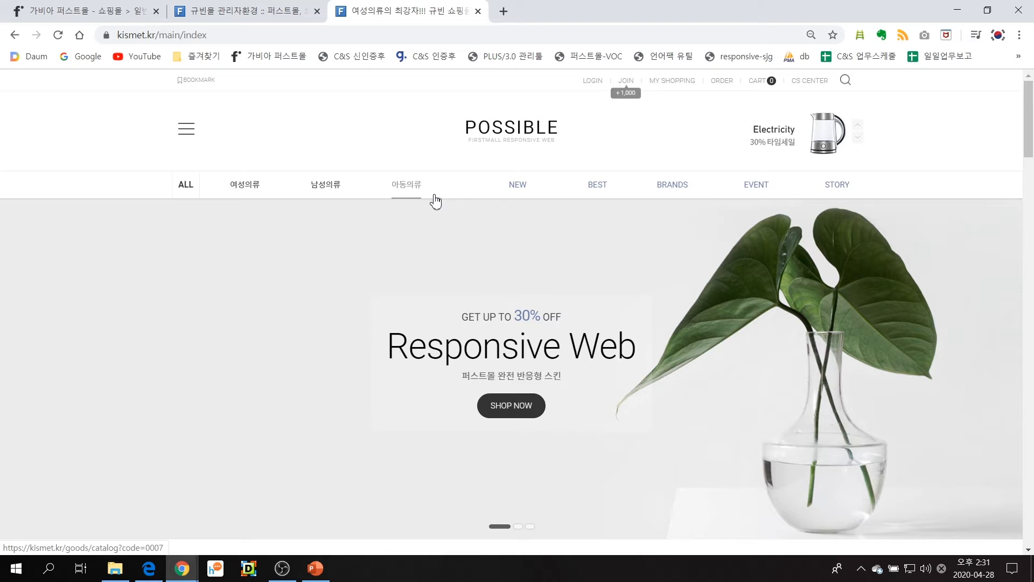
Return to category management and create a subcategory named 셔츠 under 남성의류
click(245, 11)
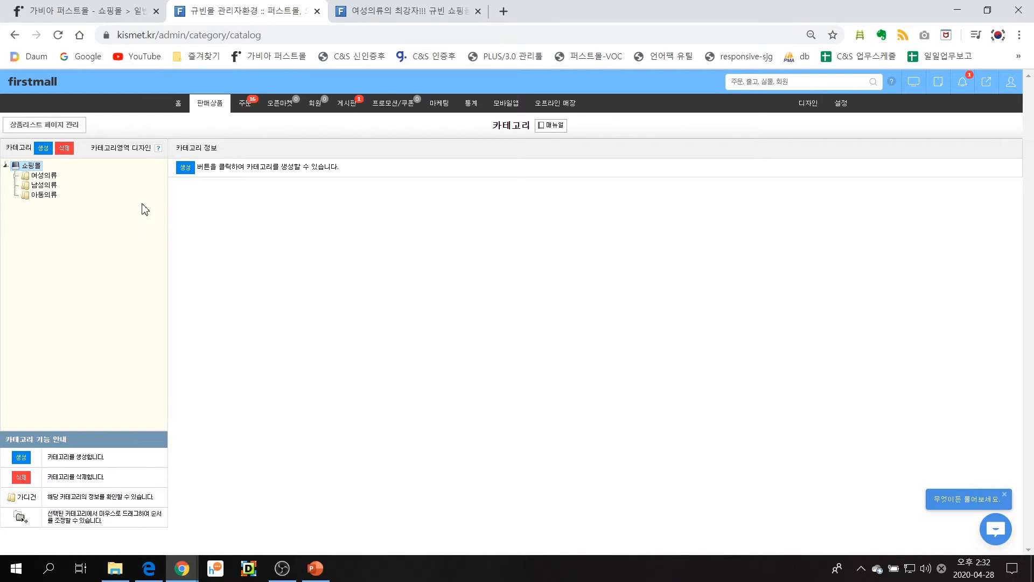
right_click(54, 188)
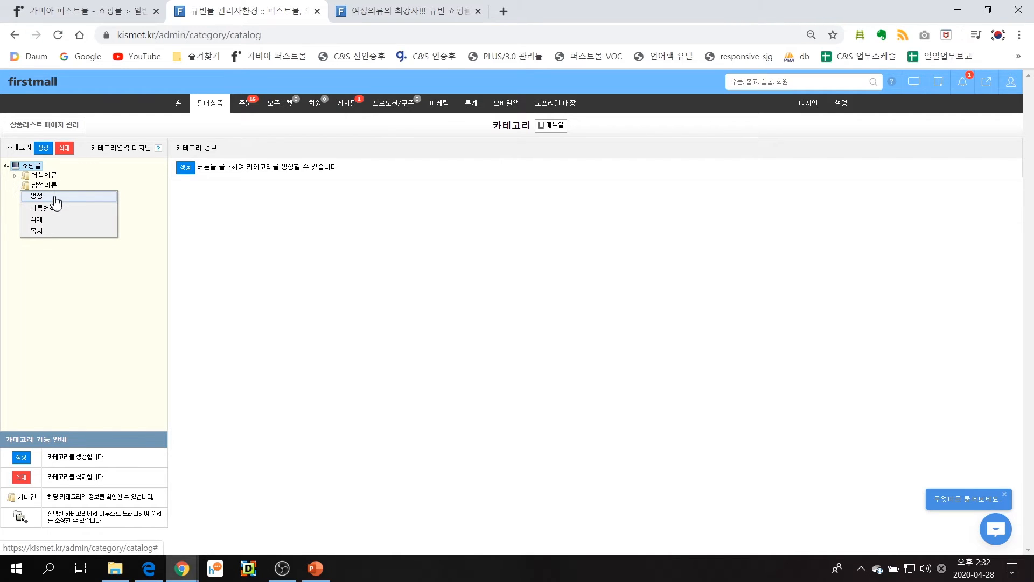
click(57, 198)
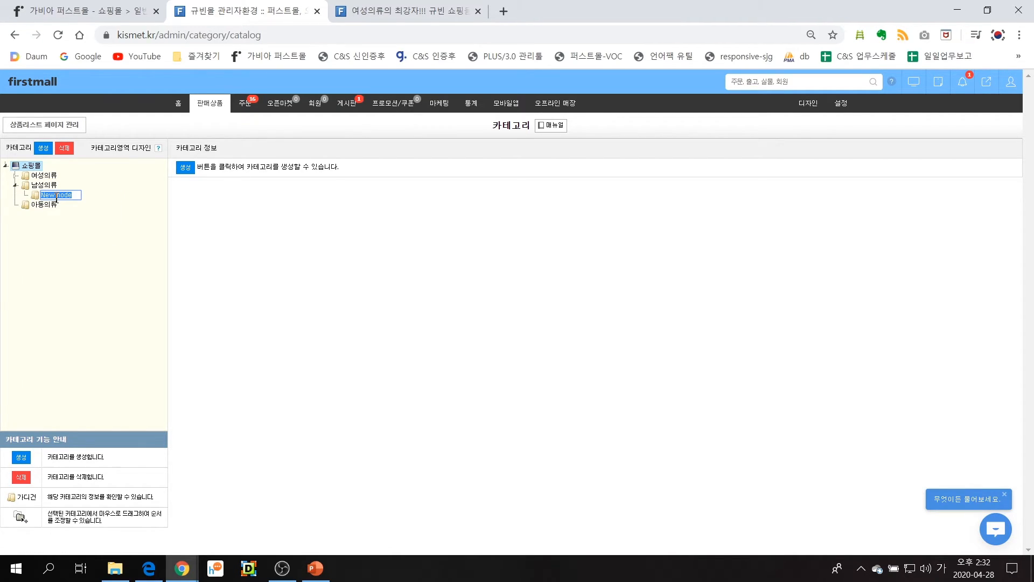
text(상의)
key(Return)
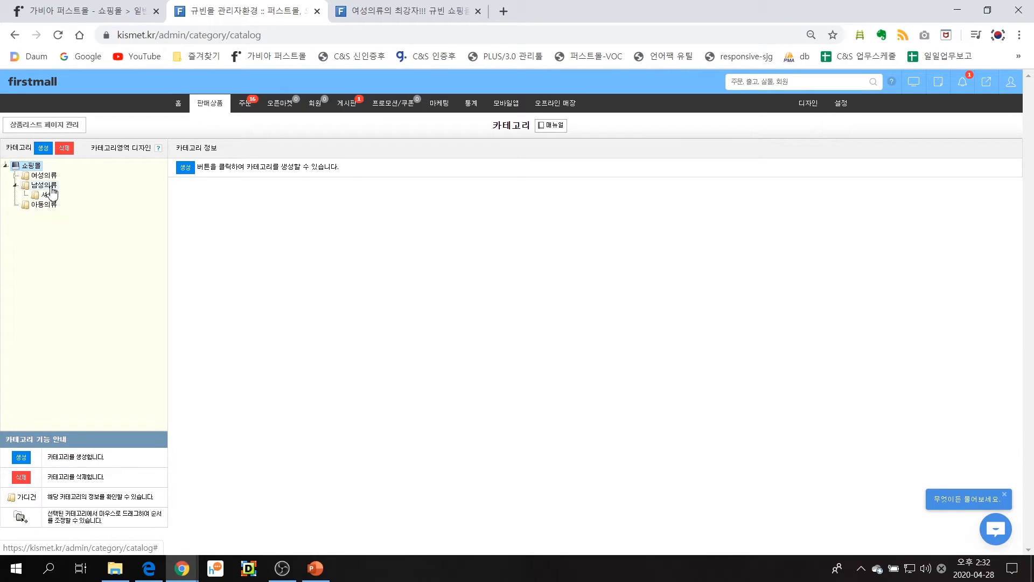
Create a second subcategory named 바지 under 남성의류
right_click(50, 187)
click(53, 197)
text(바지)
key(Return)
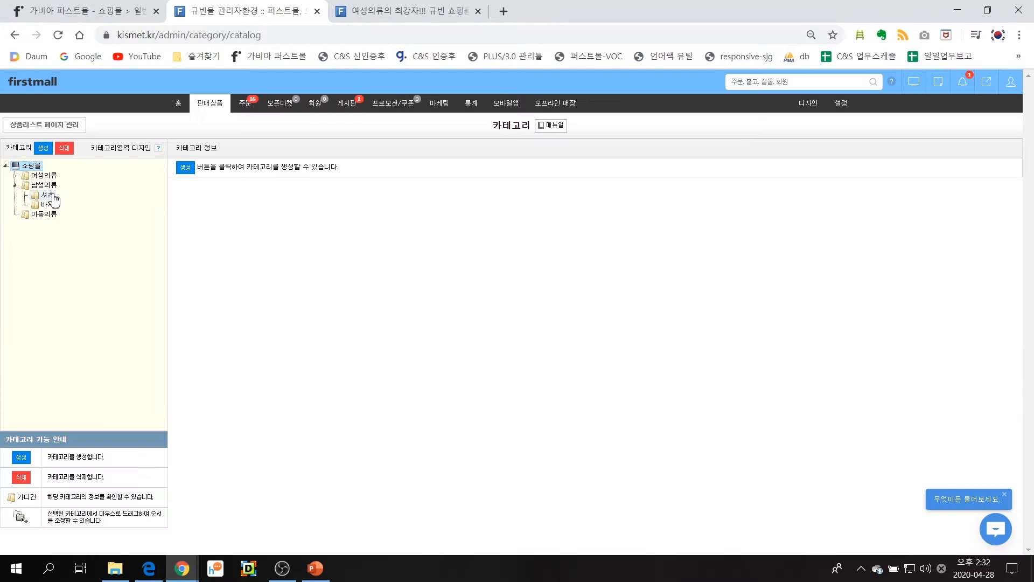
Create a subcategory under 셔츠, keeping its default name
right_click(52, 195)
click(46, 206)
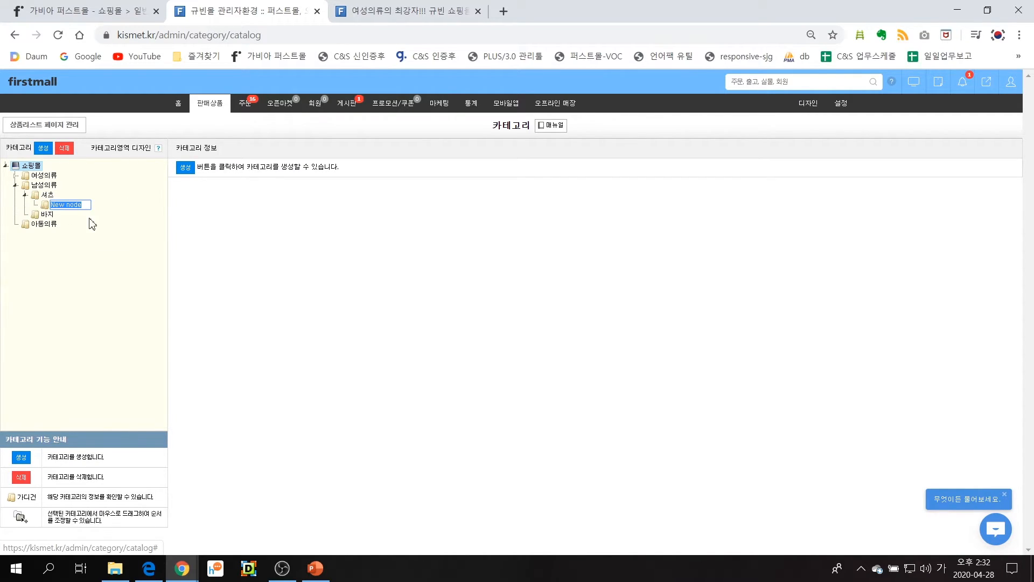
click(125, 232)
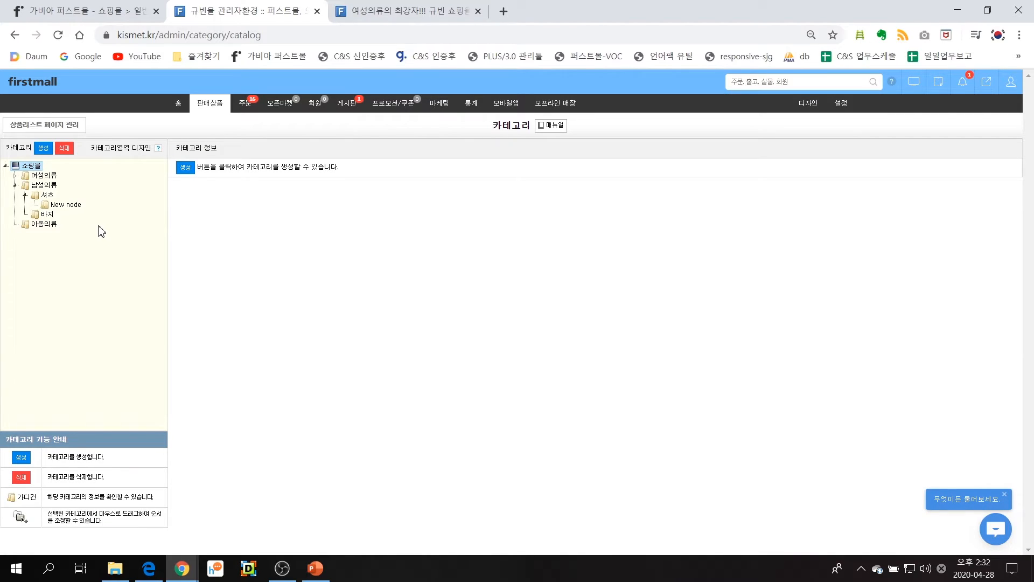
Create another default-named category one level below the 셔츠 subcategory and delete it
right_click(68, 205)
click(77, 216)
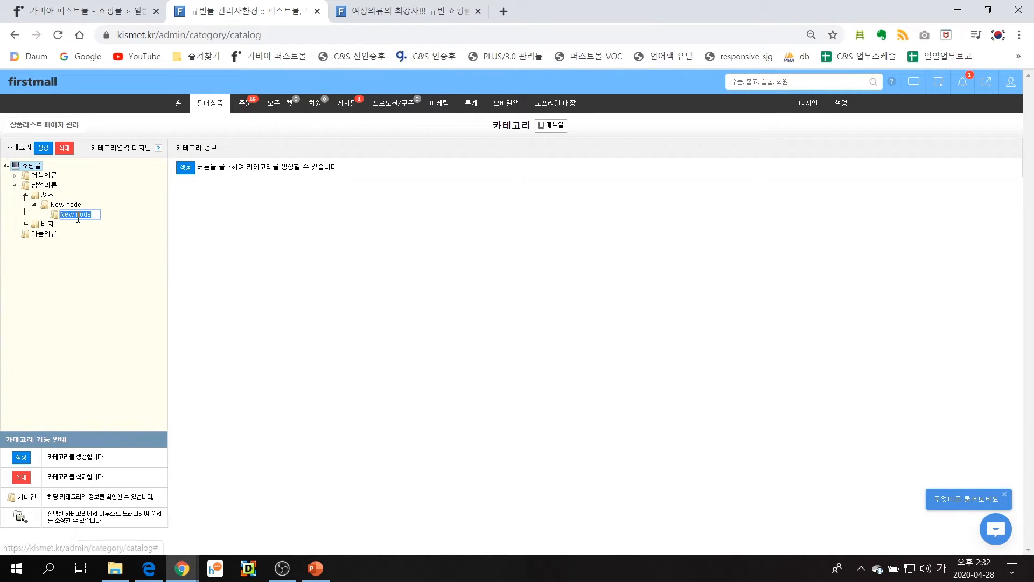
click(229, 258)
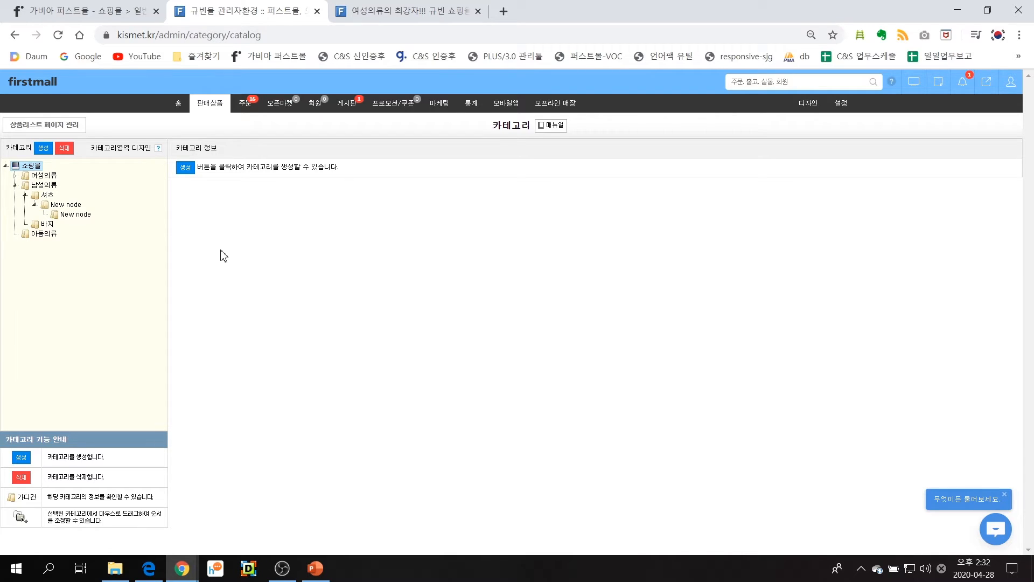
right_click(87, 215)
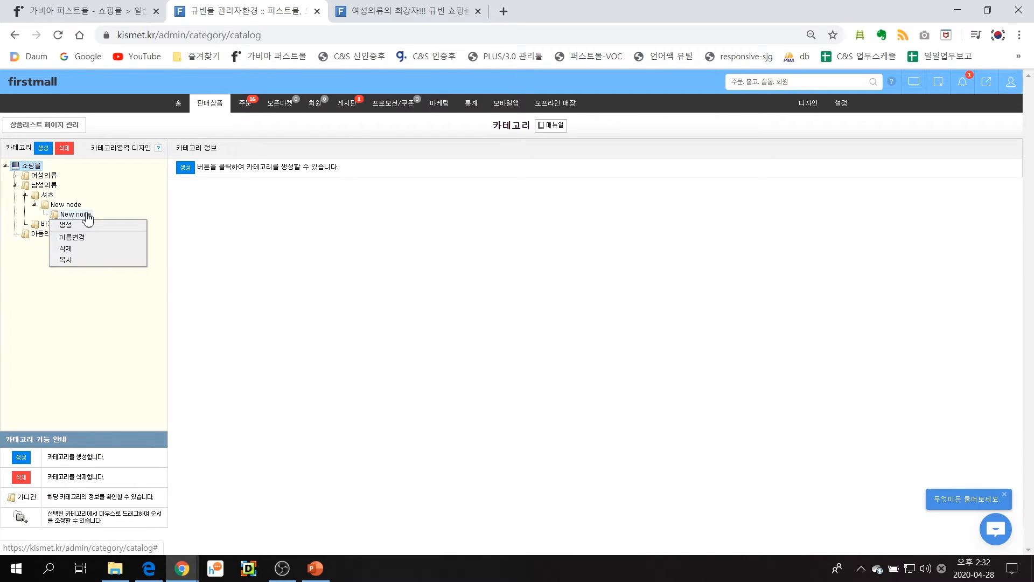
click(88, 251)
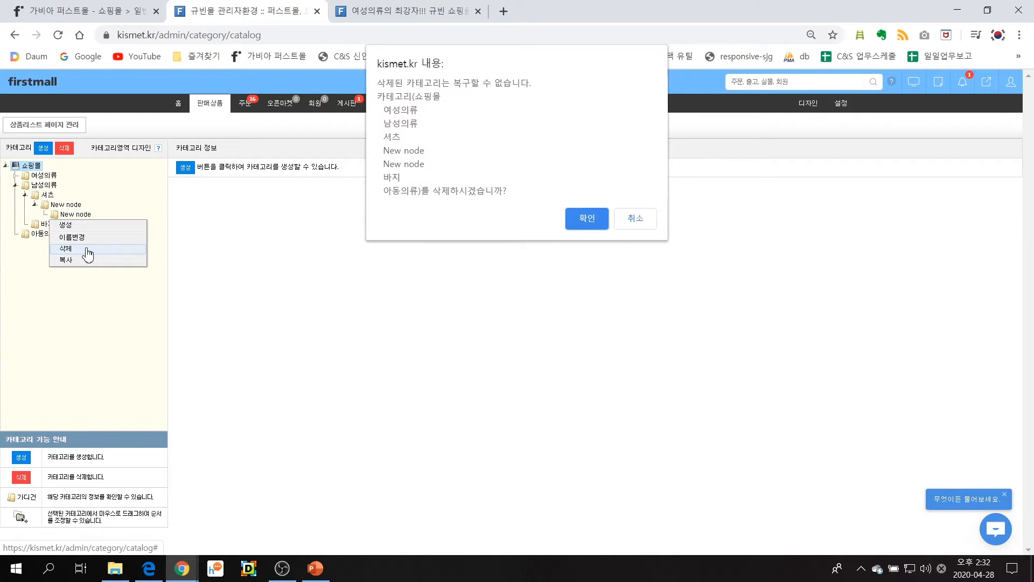
click(591, 220)
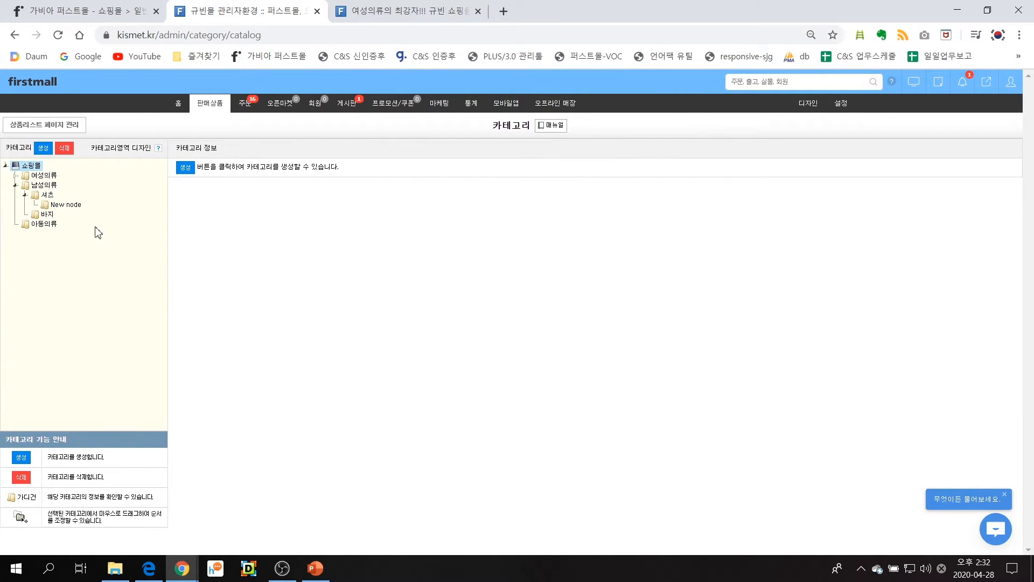
Rename the unnamed 셔츠 subcategory as 하계용 and move it into 아동의류
right_click(61, 205)
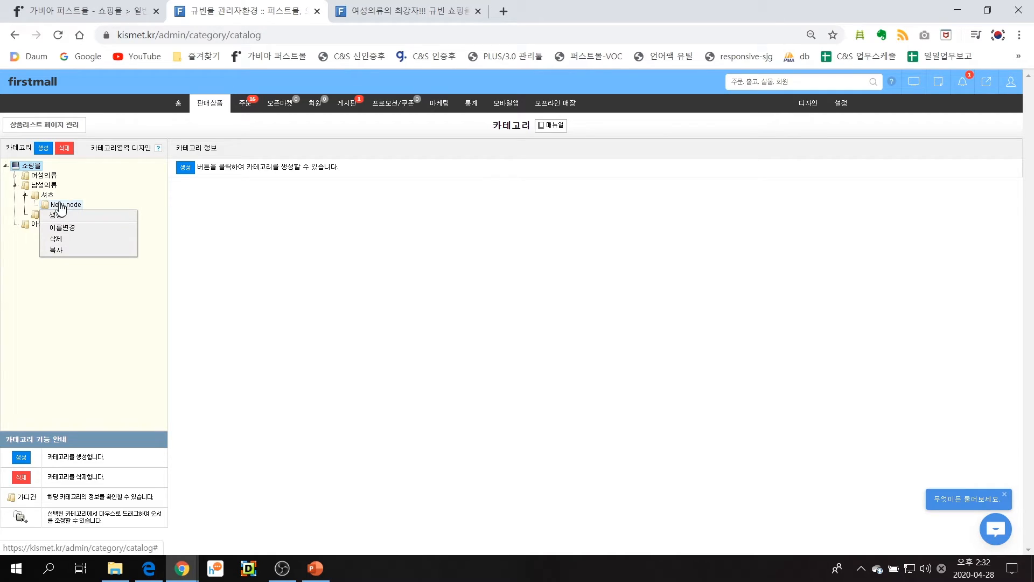
click(62, 228)
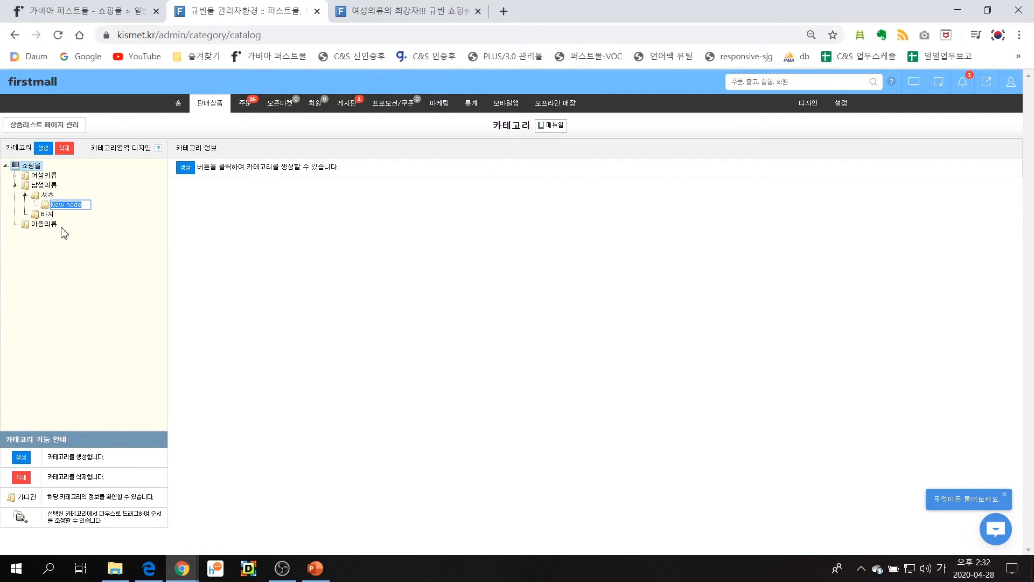
text(하계웜)
key(Return)
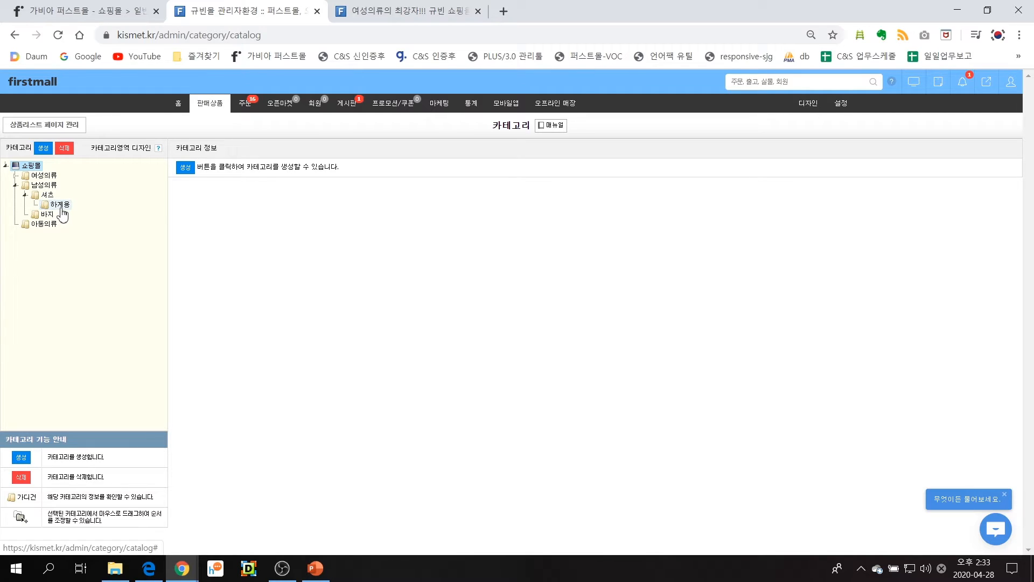
drag(60, 207, 53, 227)
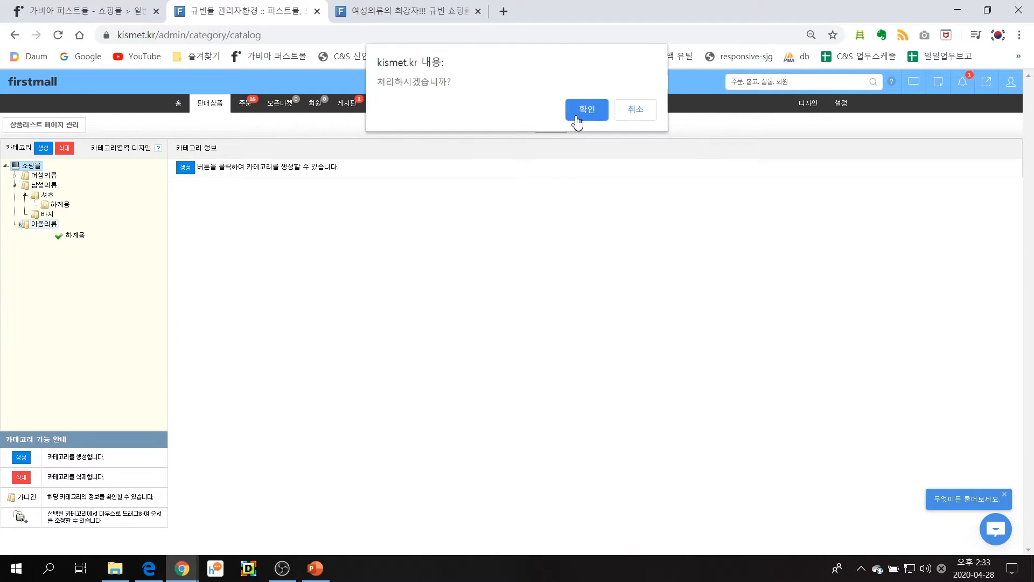
click(574, 116)
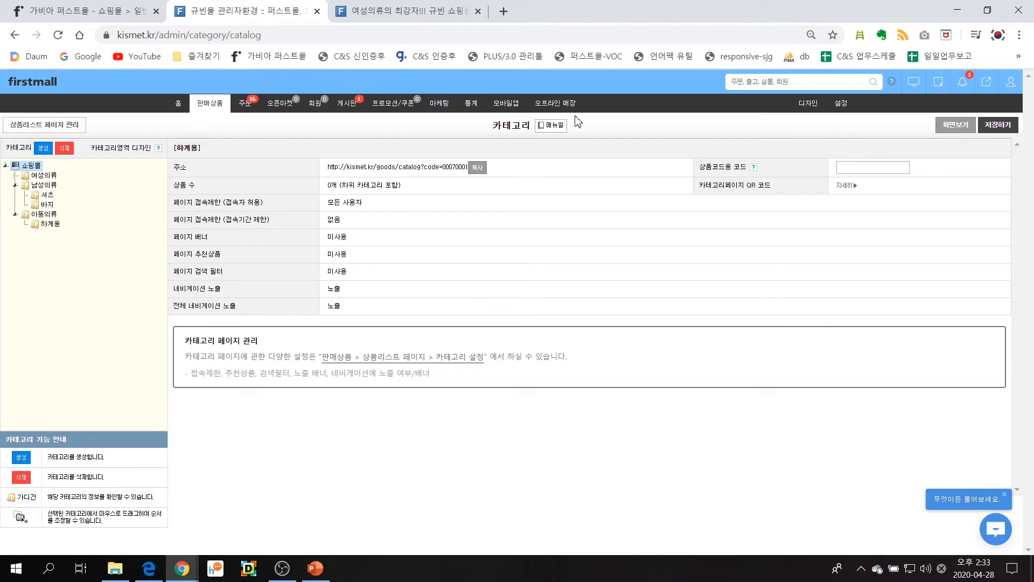
Reload the storefront's main page and check the subcategories listed under 남성의류 and 아동의류
click(410, 10)
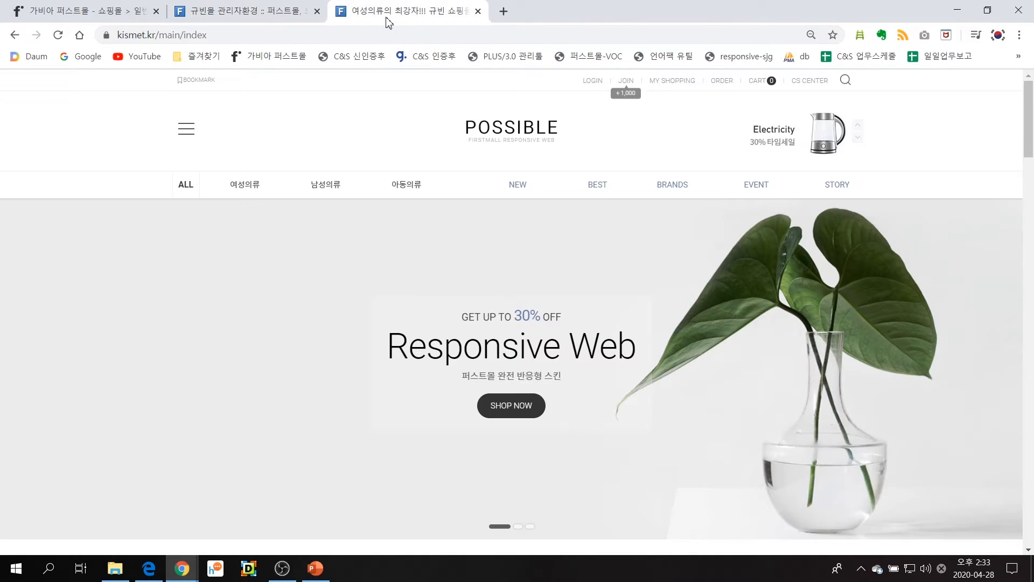
click(496, 130)
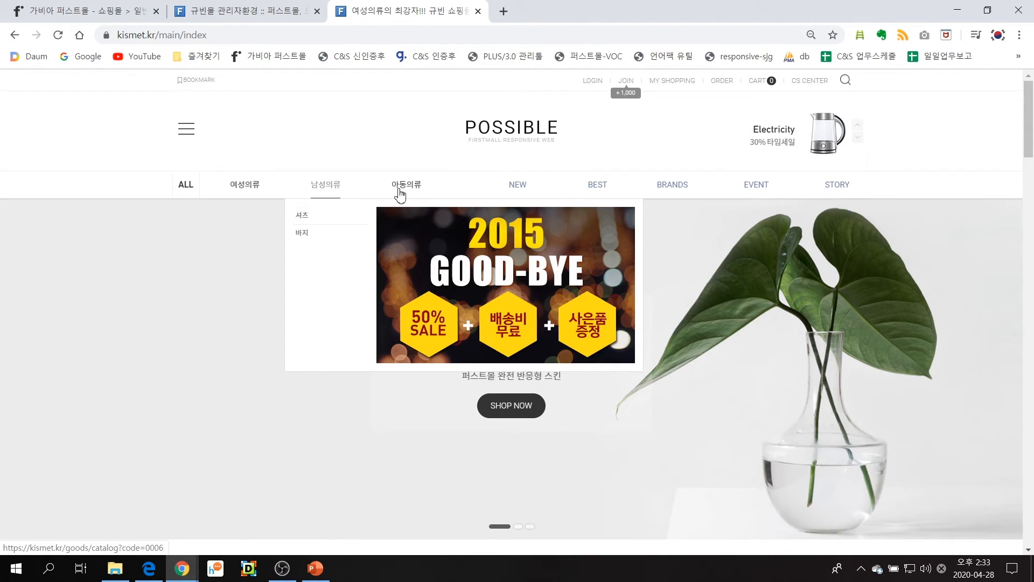
mouse_move(429, 195)
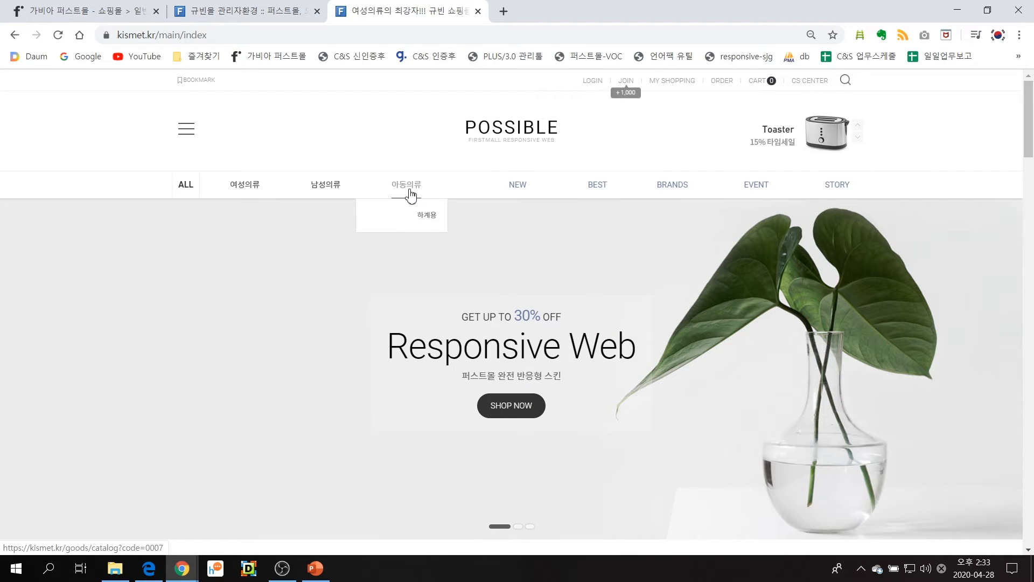
Return to the shop admin and open a new registration form for a general physical product
mouse_move(367, 195)
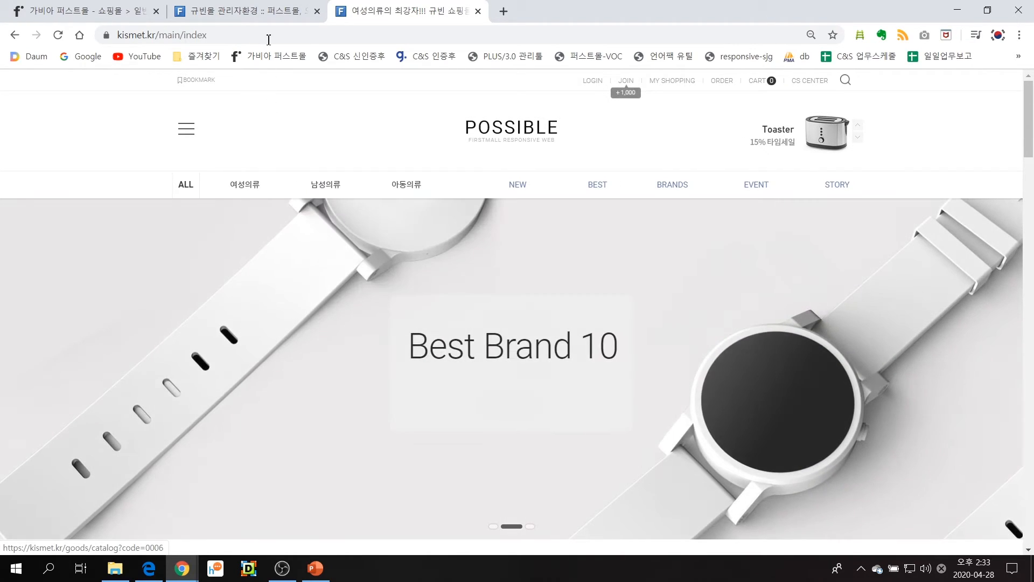
click(268, 14)
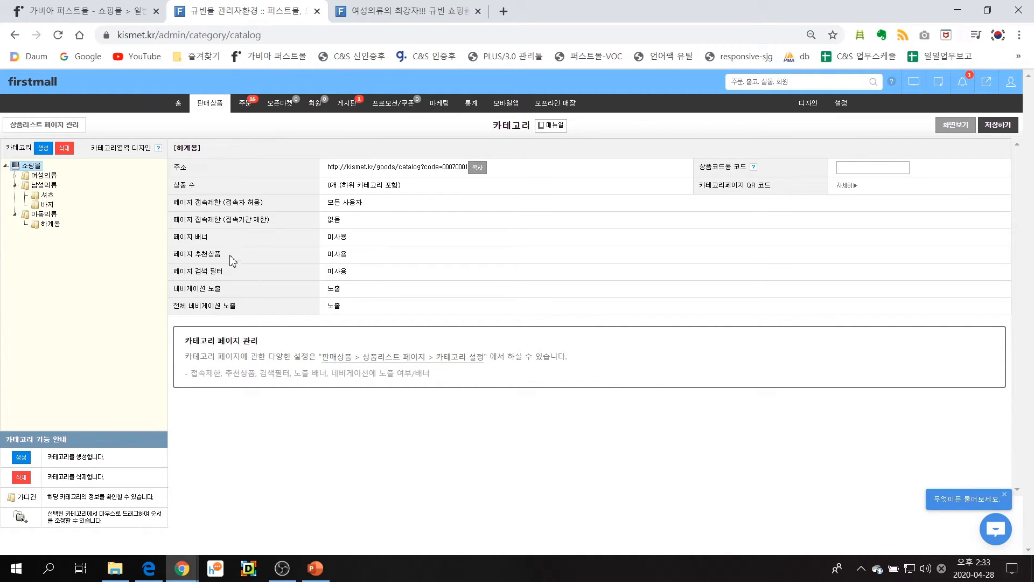
mouse_move(210, 115)
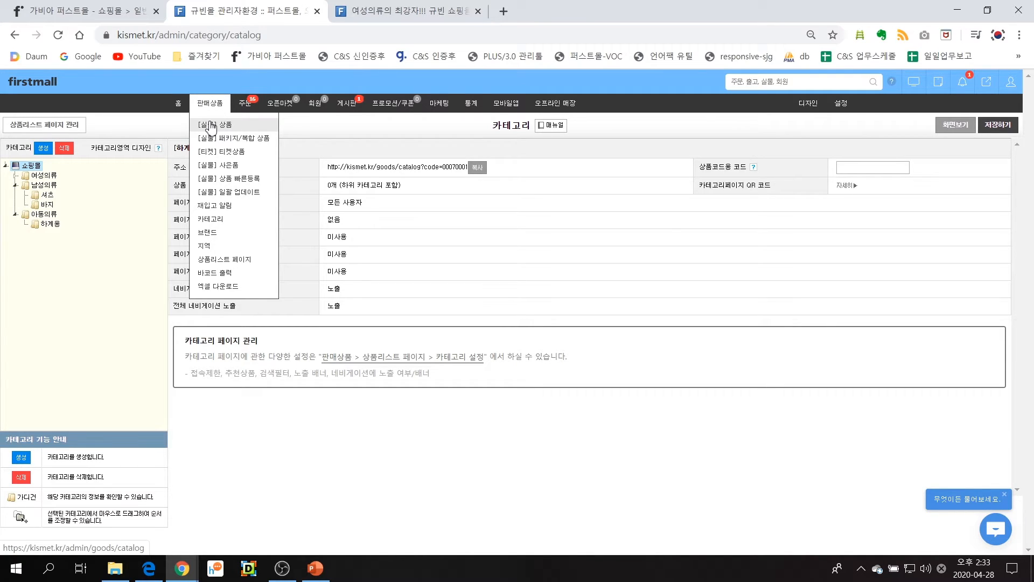
click(210, 126)
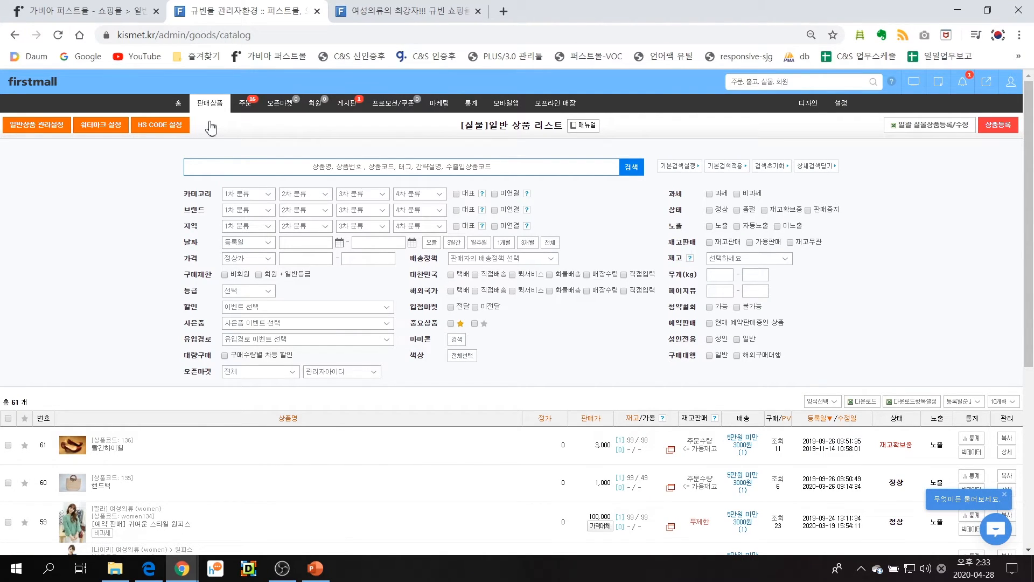
click(997, 133)
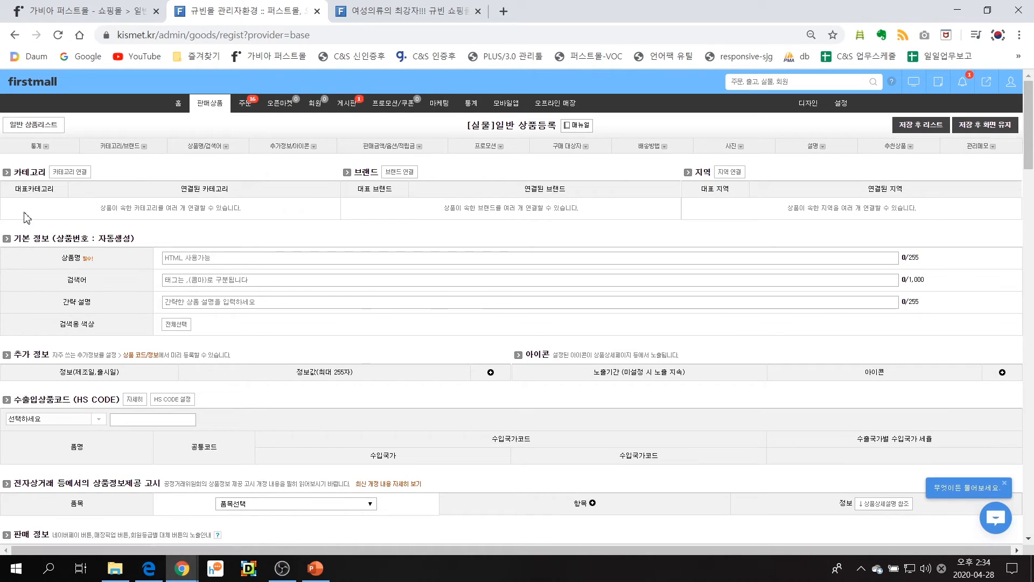
Link the new product to the category 여성의류 > 원피스
click(70, 172)
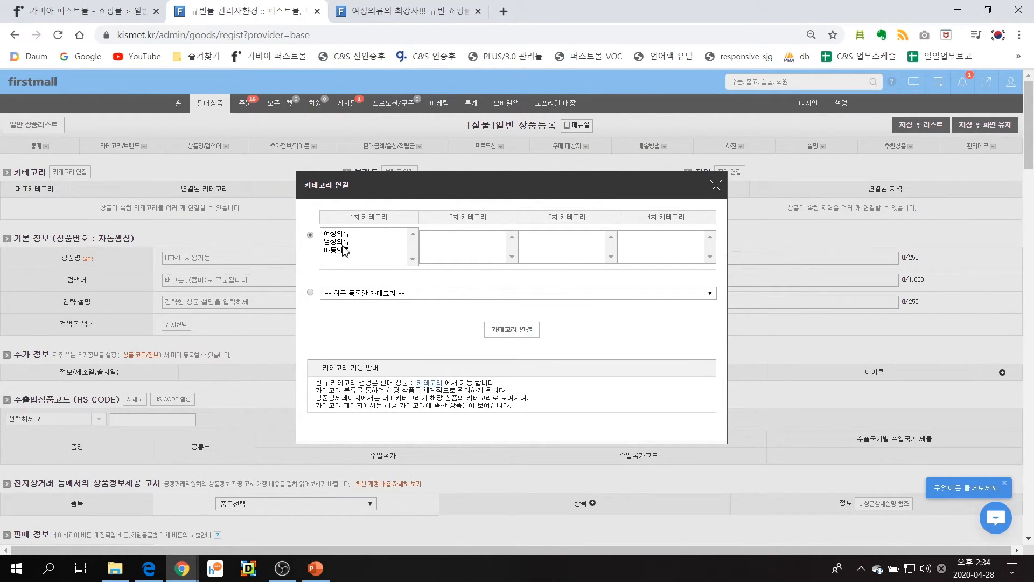
click(345, 234)
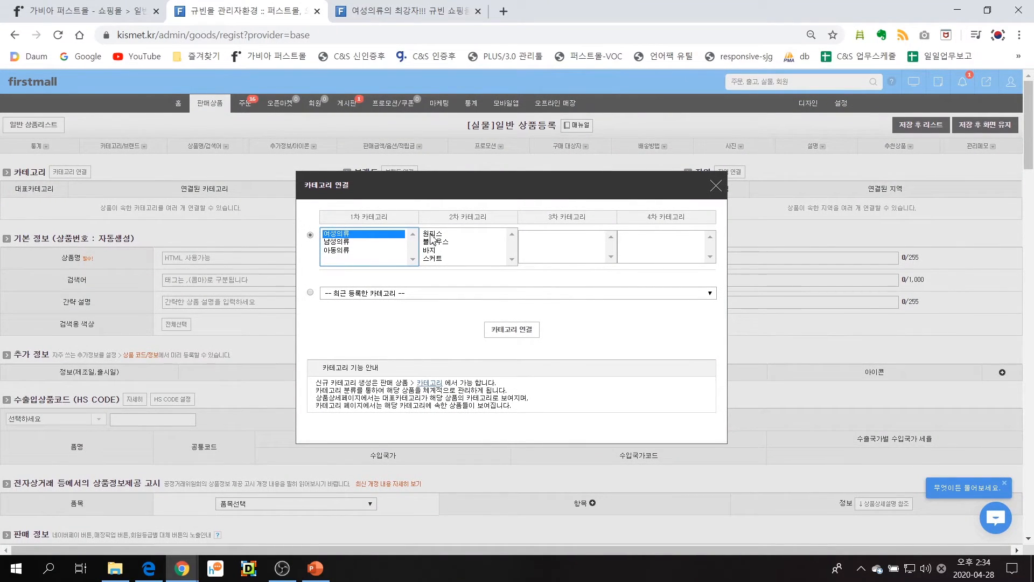
click(432, 235)
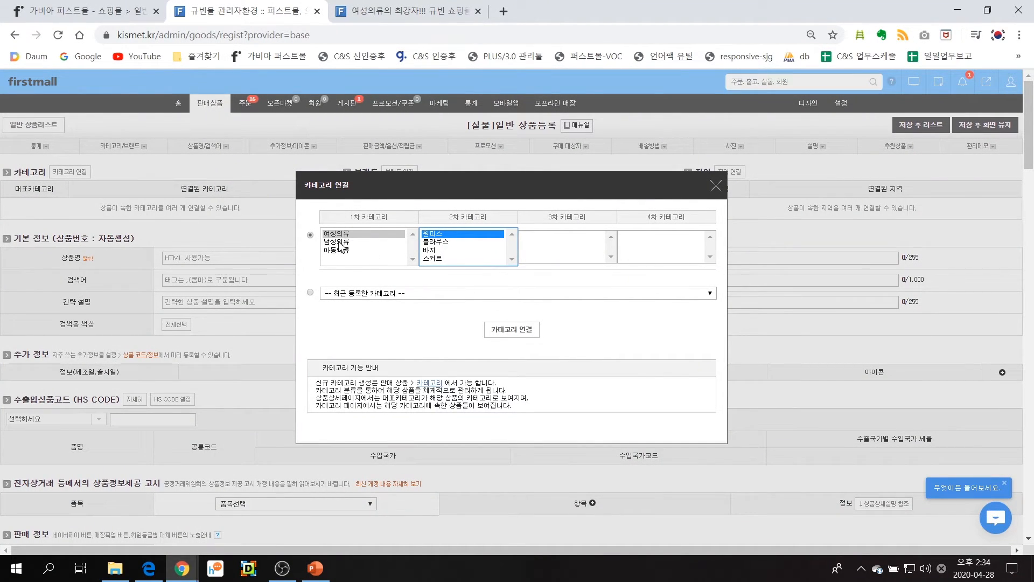
click(499, 333)
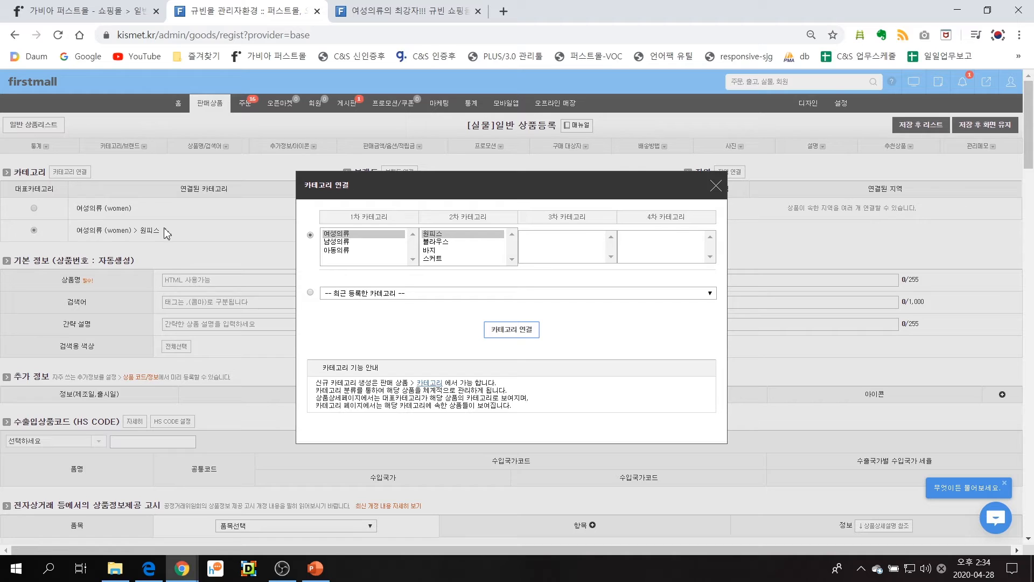
Link the product to 아동의류 as well and make 여성의류 > 원피스 its representative category
click(339, 250)
click(525, 332)
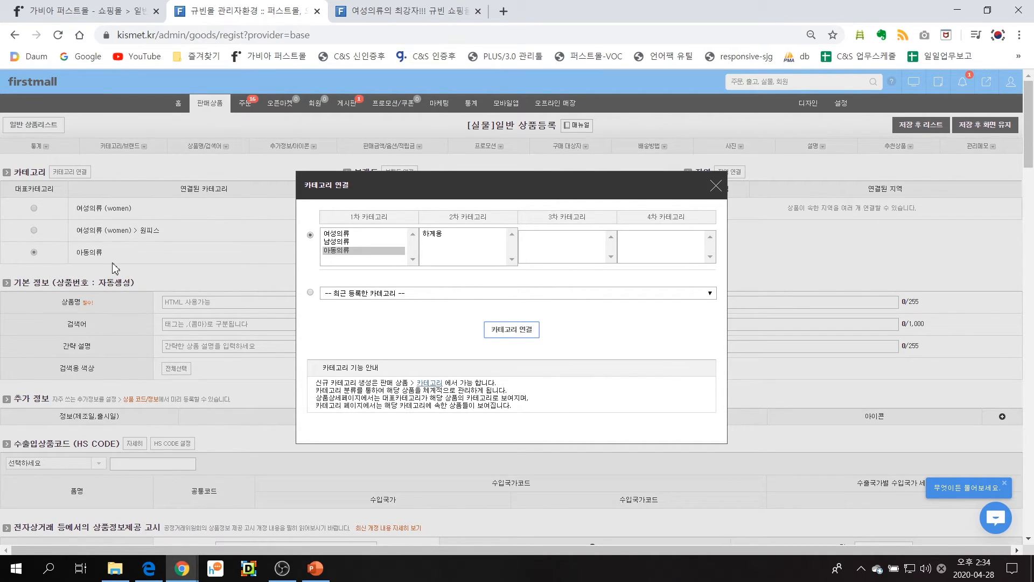
click(716, 186)
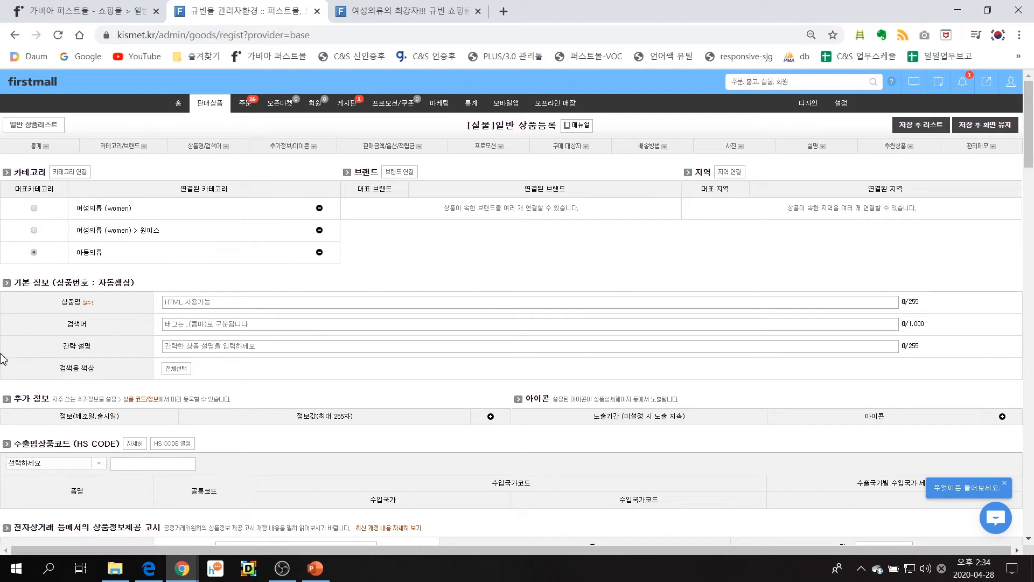
click(34, 231)
Enter 체크무늬 원피스 as the product name in the basic information
drag(18, 282, 81, 302)
click(196, 302)
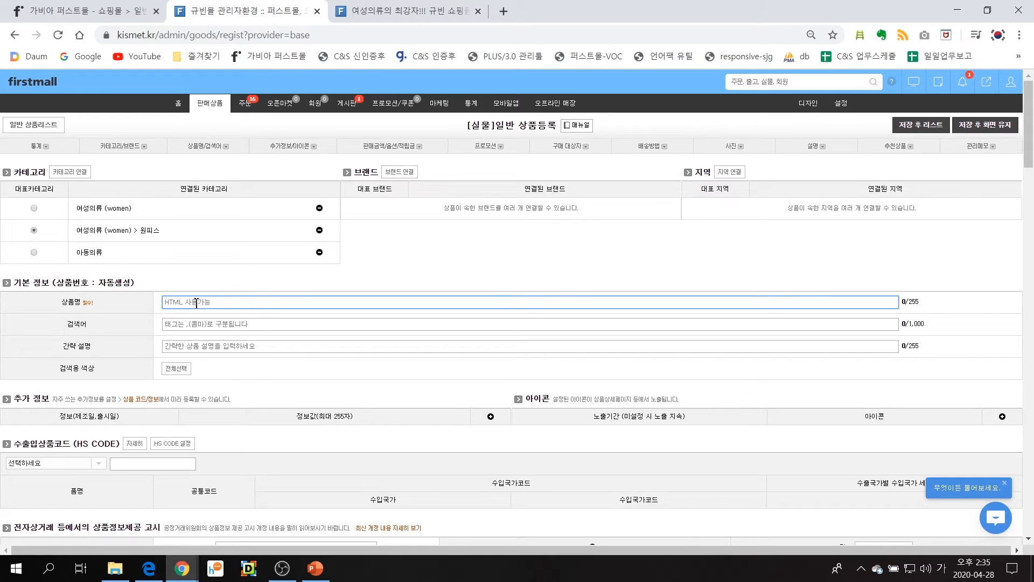
text(의)
key(BackSpace)
text(여성 의)
text(피스)
drag(179, 305, 156, 312)
text(최크무늬)
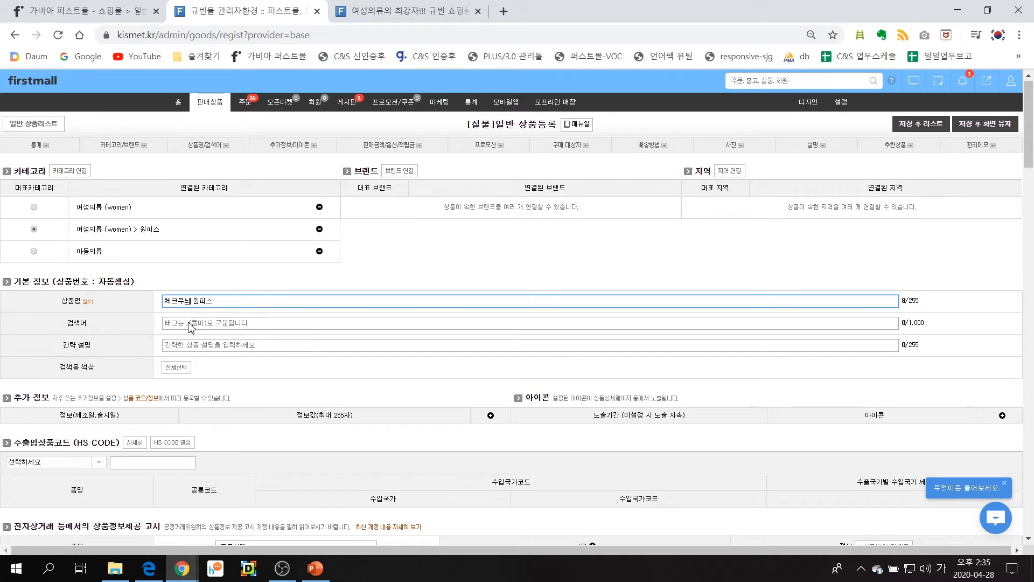
Set the e-commerce disclosure item to (0)의류 and fill all its information fields with 상세설명참조
scroll(190, 327, down, 1)
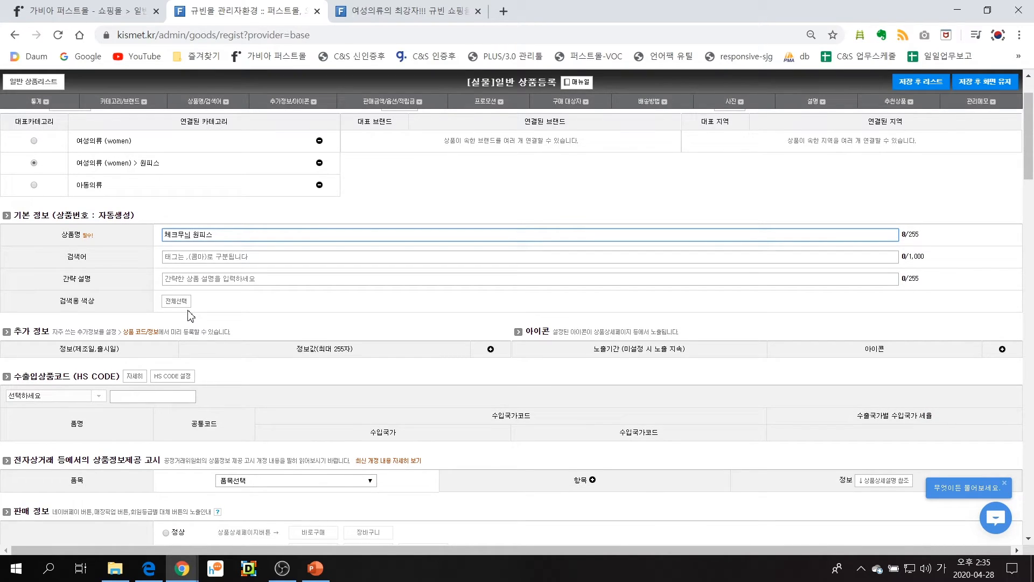
scroll(189, 315, down, 4)
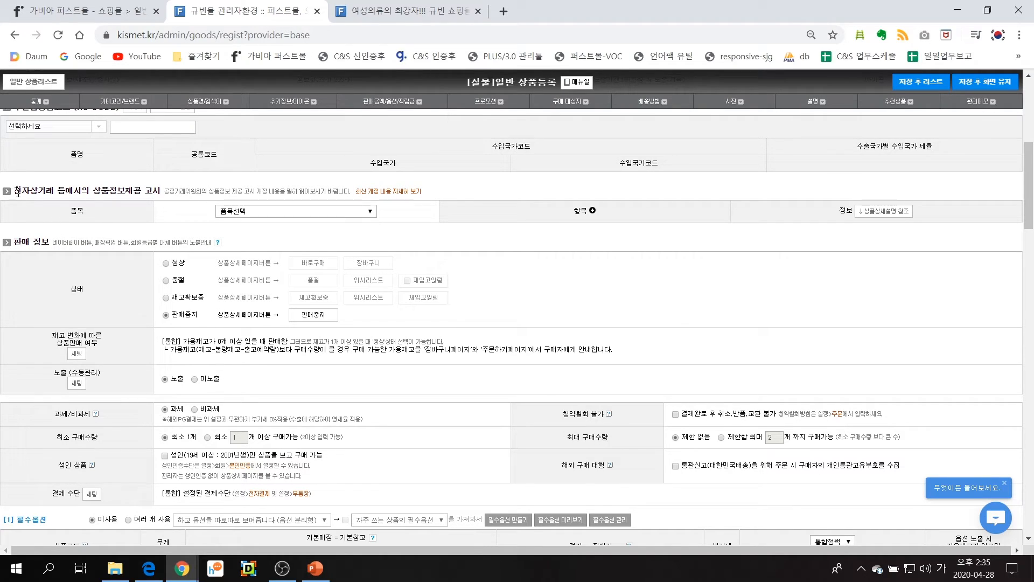
drag(18, 191, 194, 193)
click(168, 193)
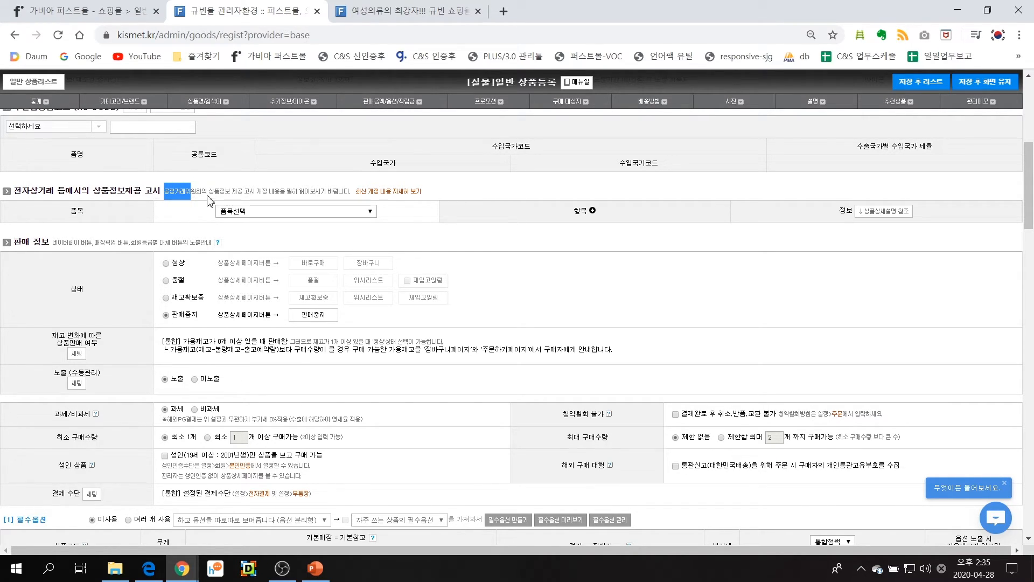
click(256, 211)
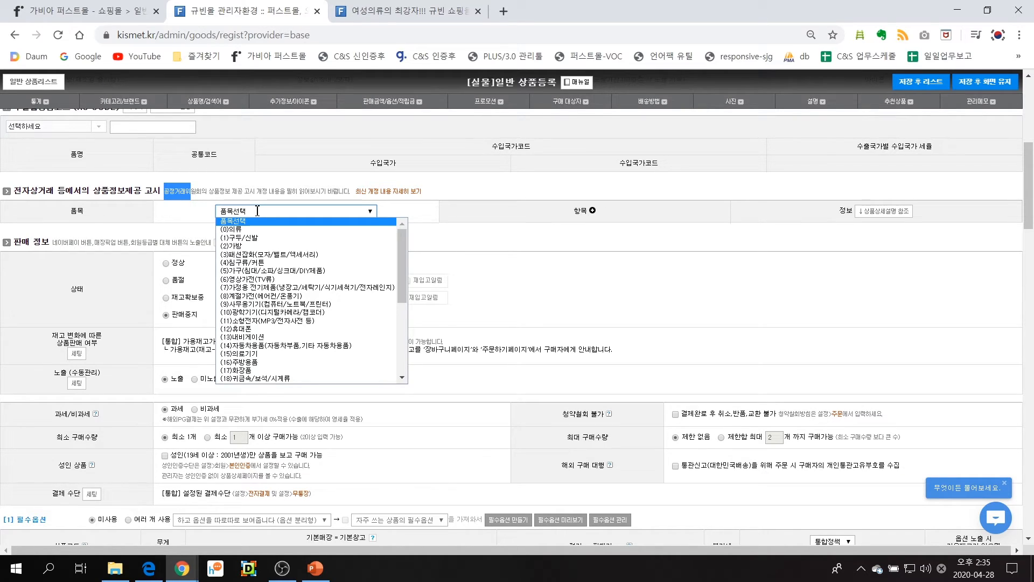
click(259, 230)
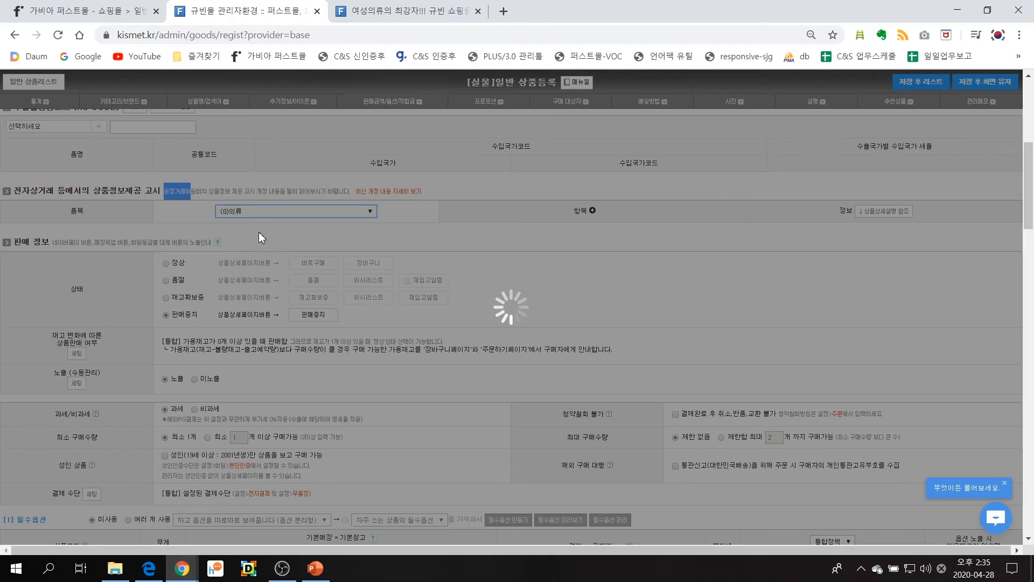
click(765, 234)
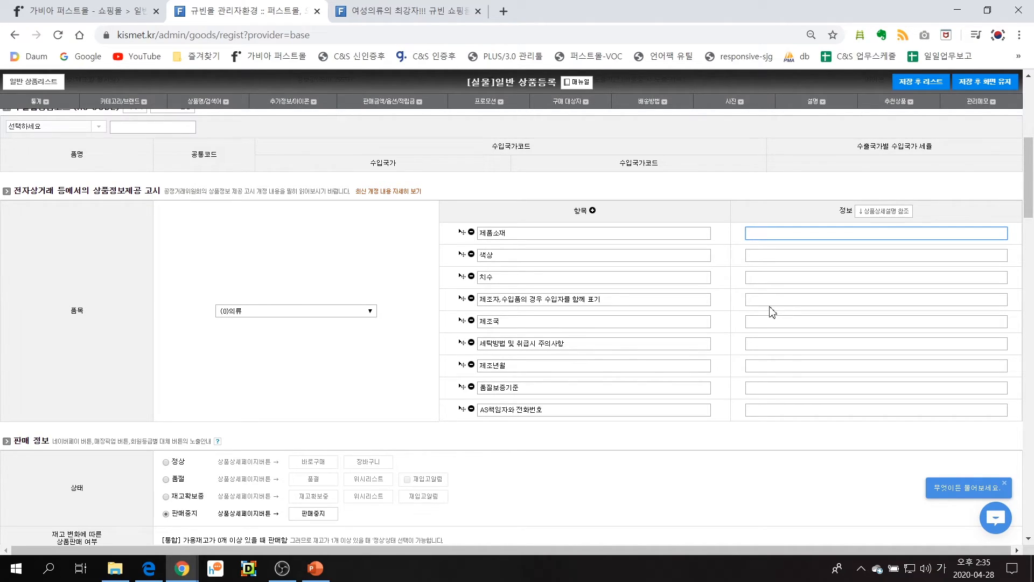
click(877, 214)
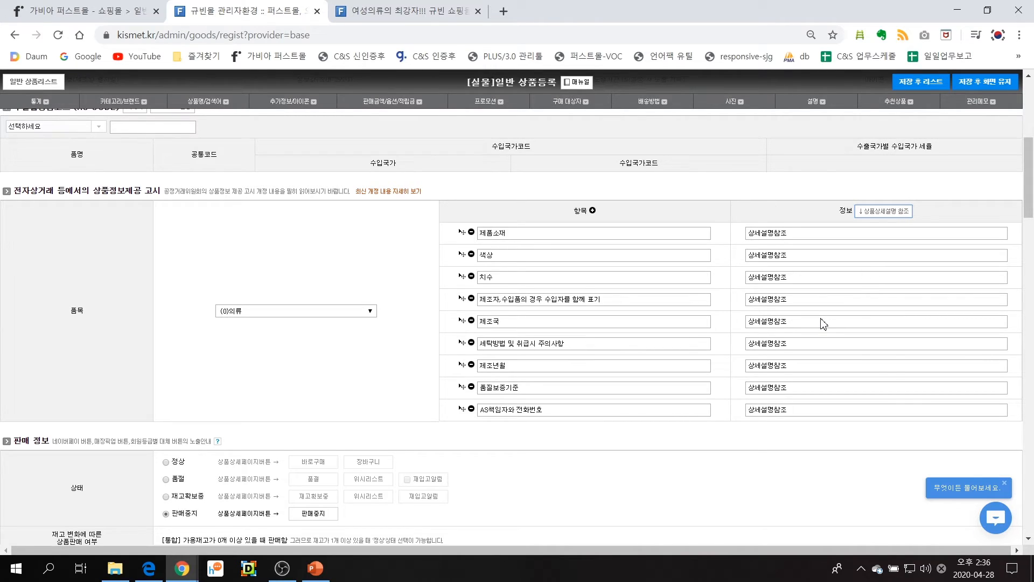
Set the product's stock to 90 and its sales status to 정상
scroll(263, 344, down, 4)
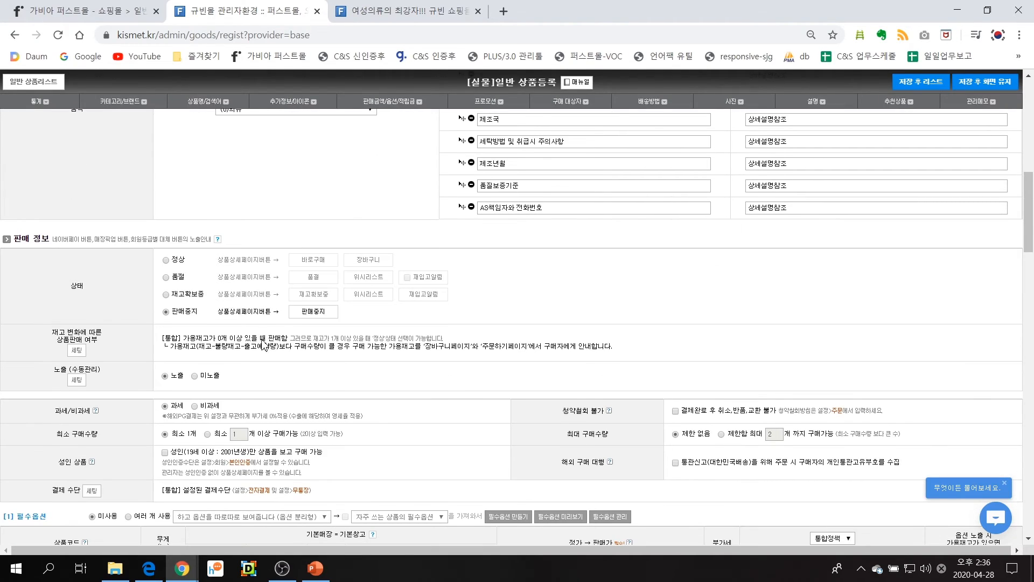
scroll(263, 343, down, 1)
drag(13, 171, 49, 172)
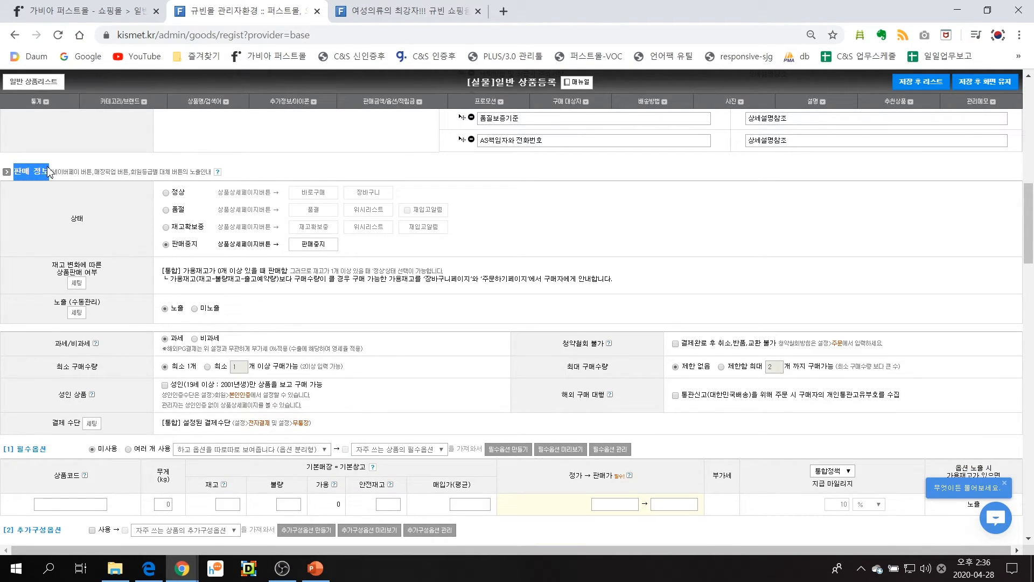
click(166, 192)
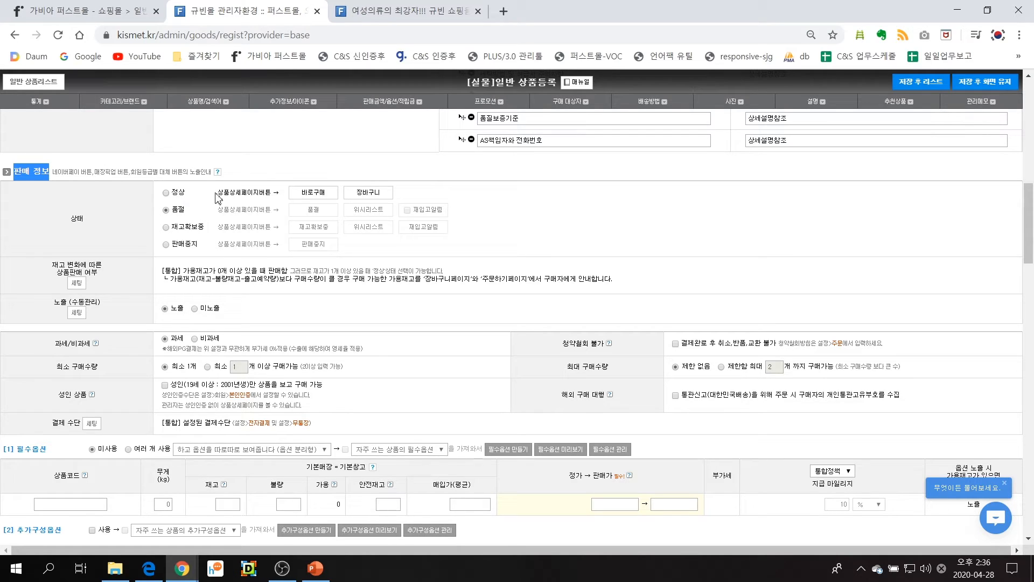
click(228, 507)
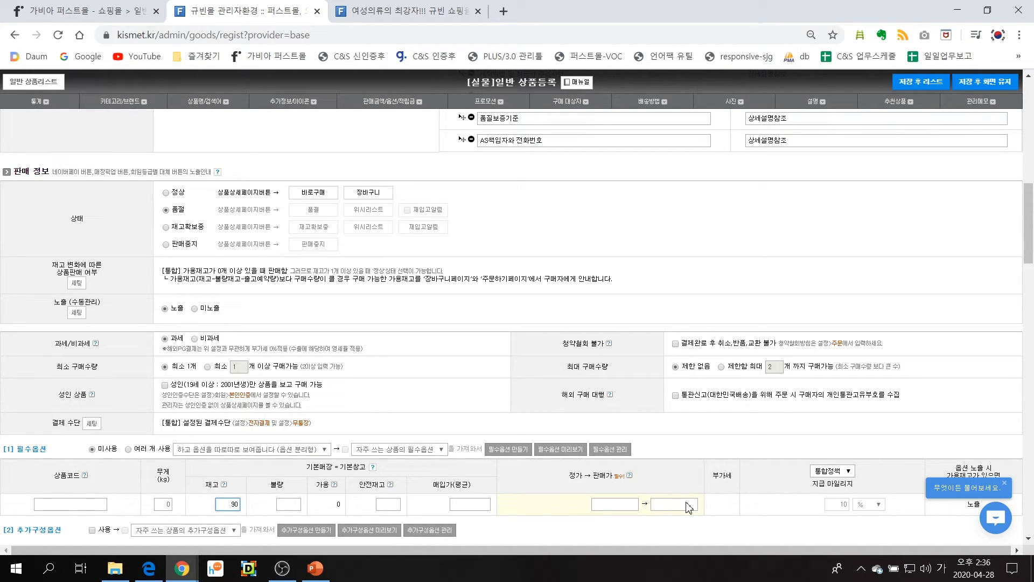
click(178, 193)
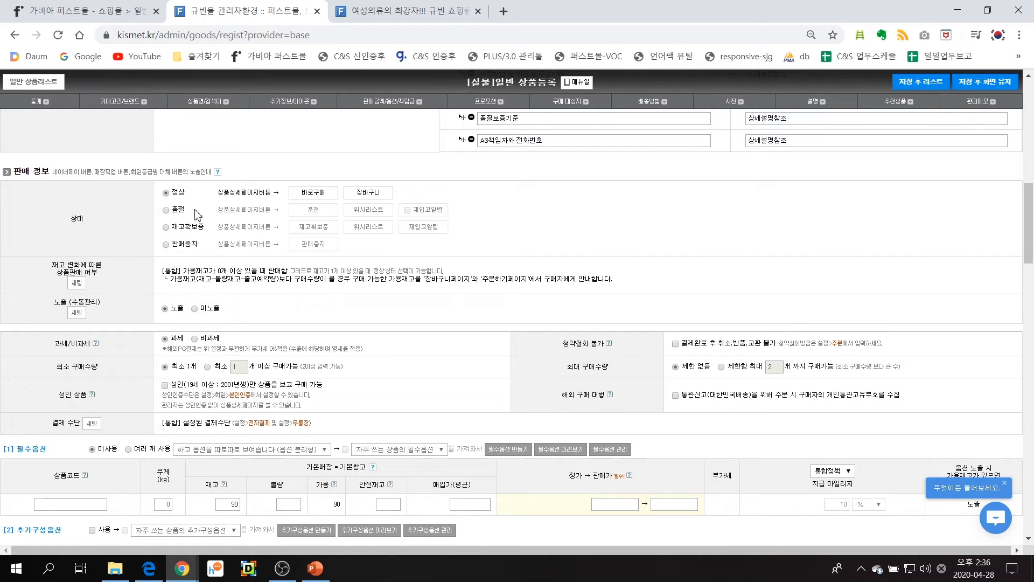
Set the product's selling price to 79000
click(676, 504)
text(79000)
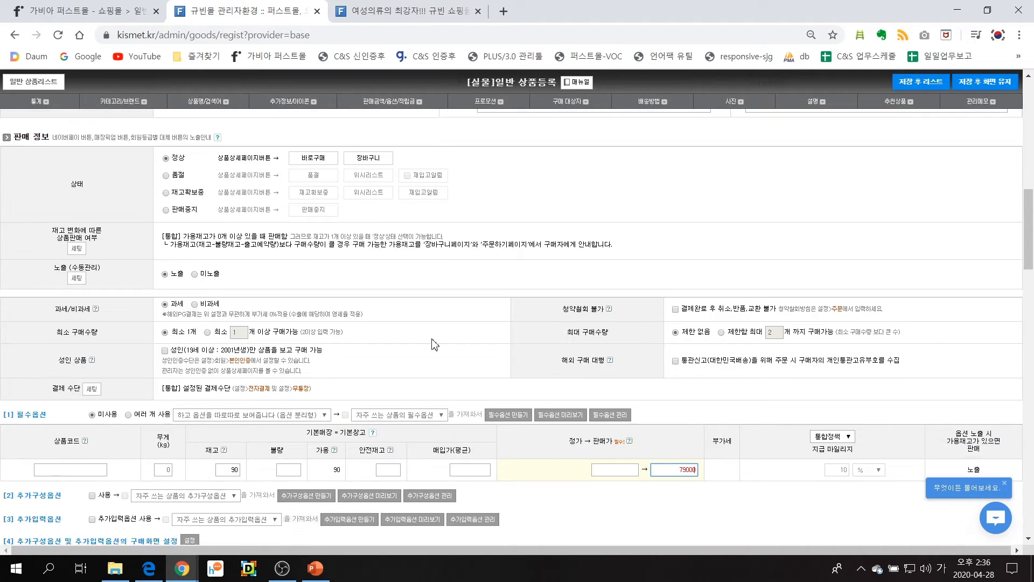
scroll(434, 345, down, 3)
double_click(224, 369)
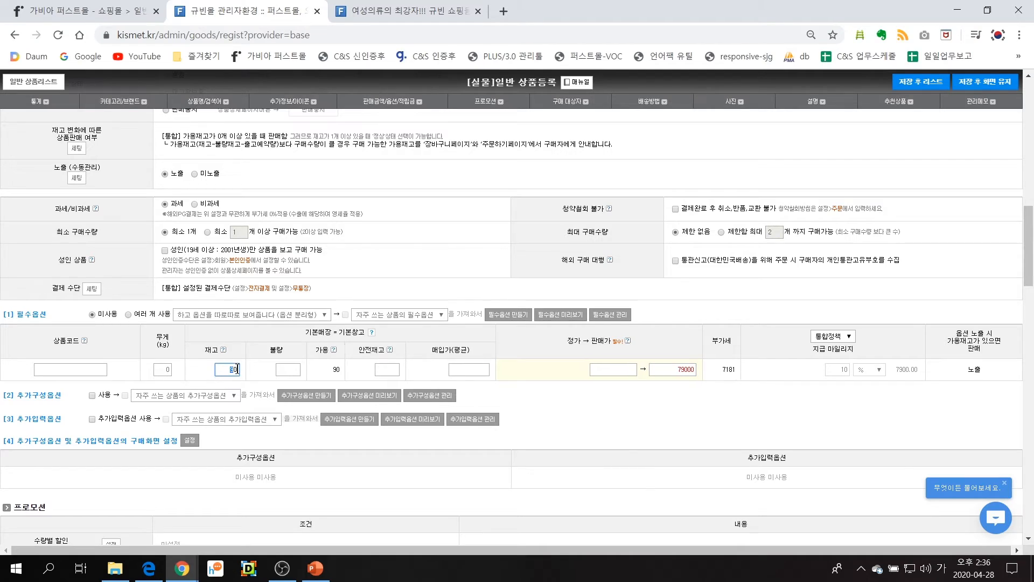
double_click(663, 370)
click(633, 434)
Review the promotion and buyer restriction sections and check which shipping groups can be chosen for the product
scroll(589, 420, down, 6)
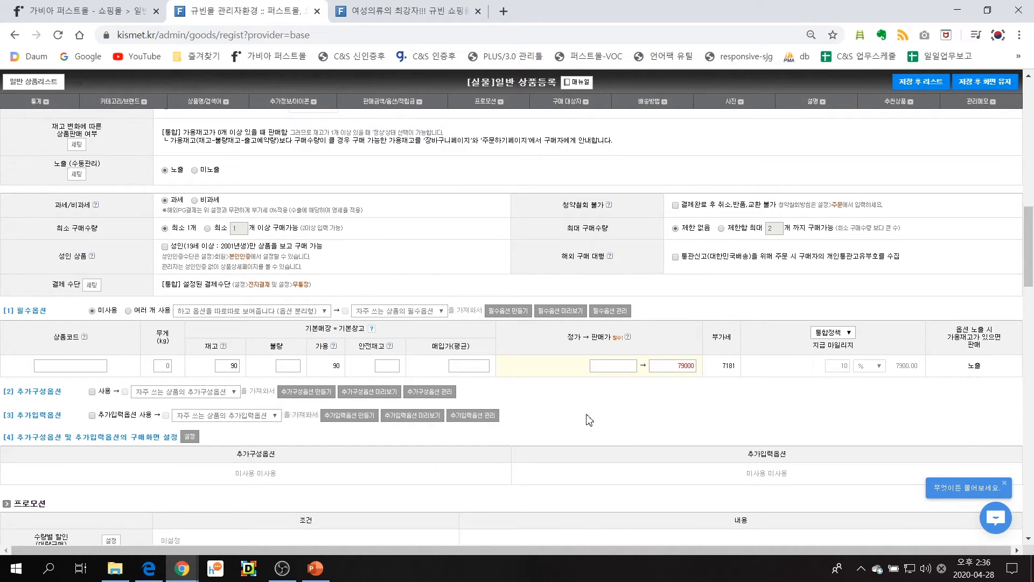
scroll(587, 414, down, 6)
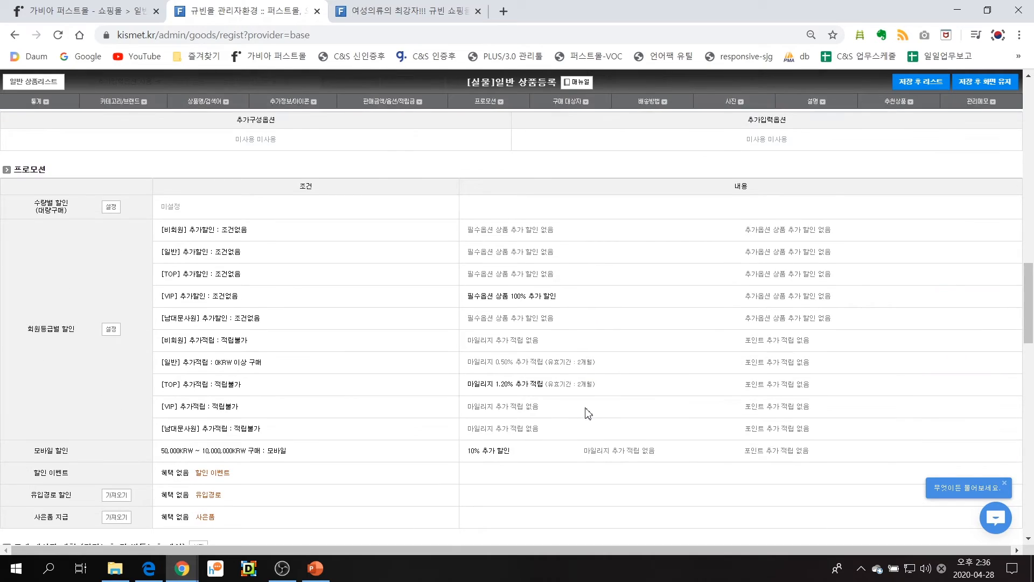
scroll(587, 414, down, 3)
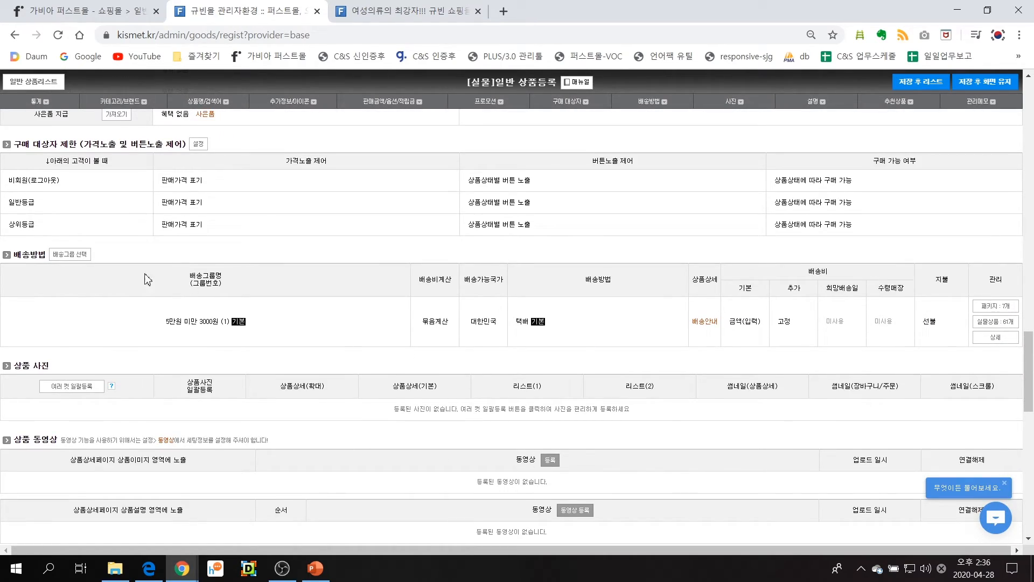
click(88, 260)
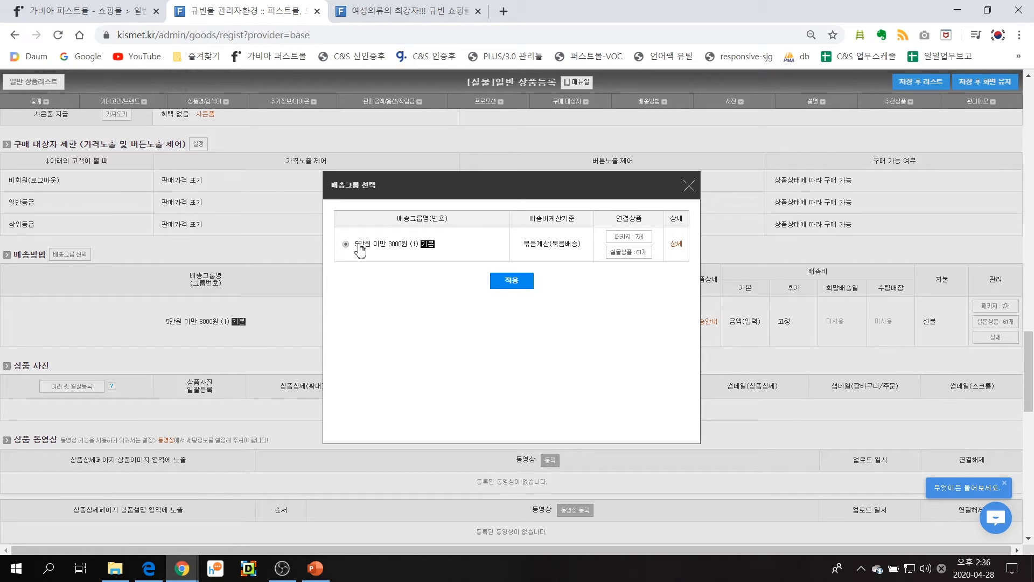
click(689, 189)
Upload dodostyle_1 from the edu folder's 상품 이미지 subfolder as a product photo and save it
scroll(199, 420, down, 1)
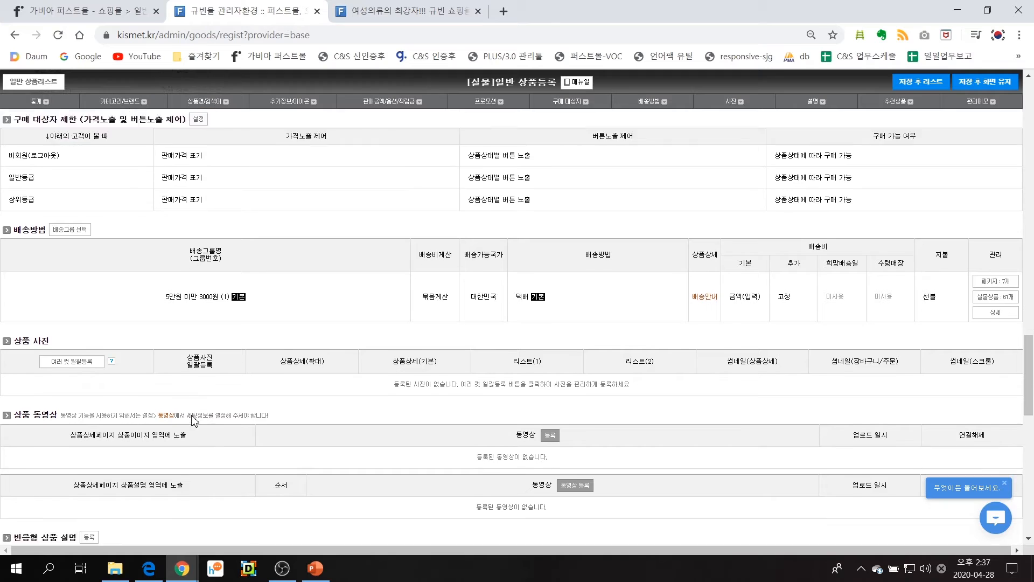
drag(17, 303, 51, 298)
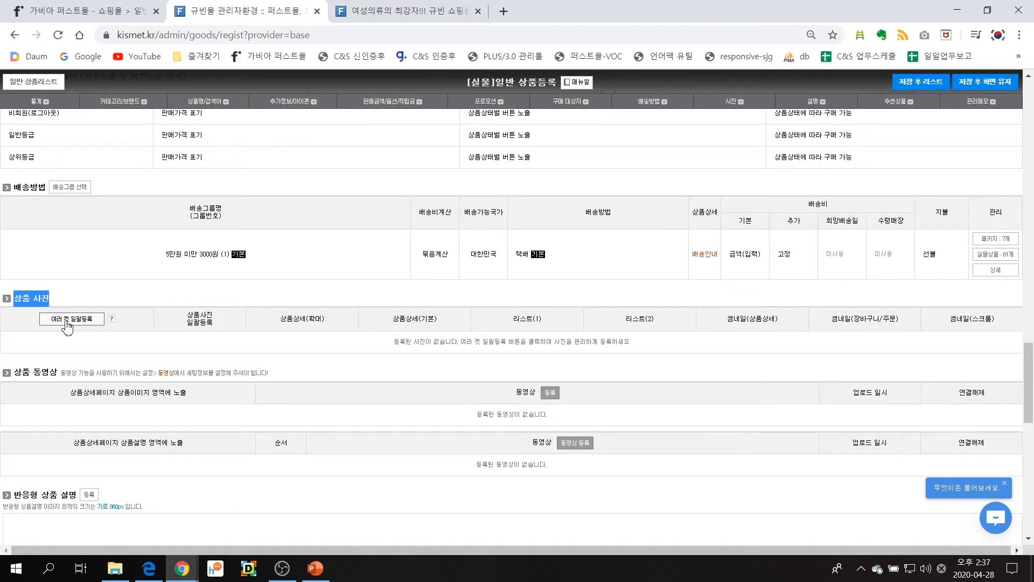
click(65, 321)
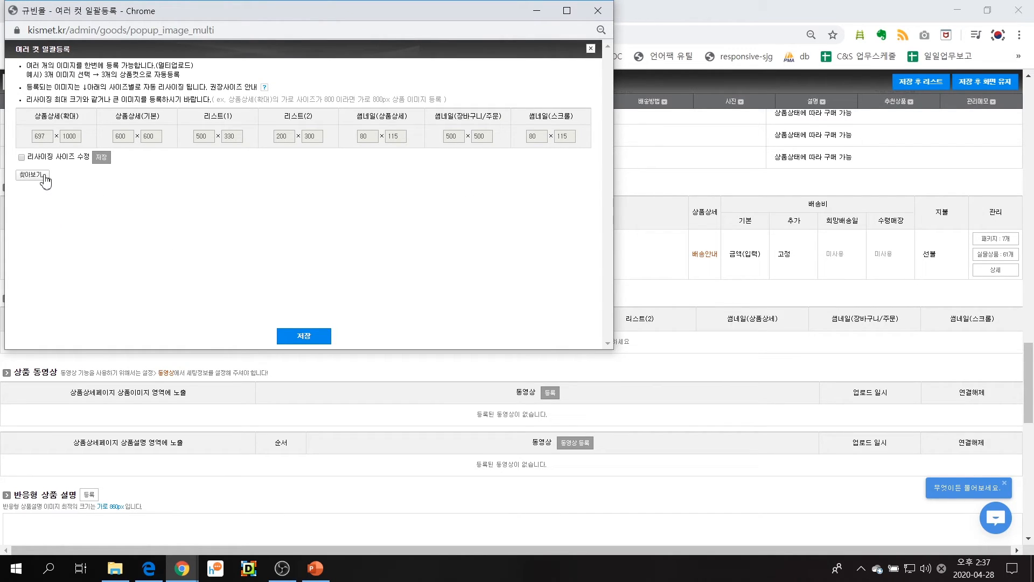
click(45, 180)
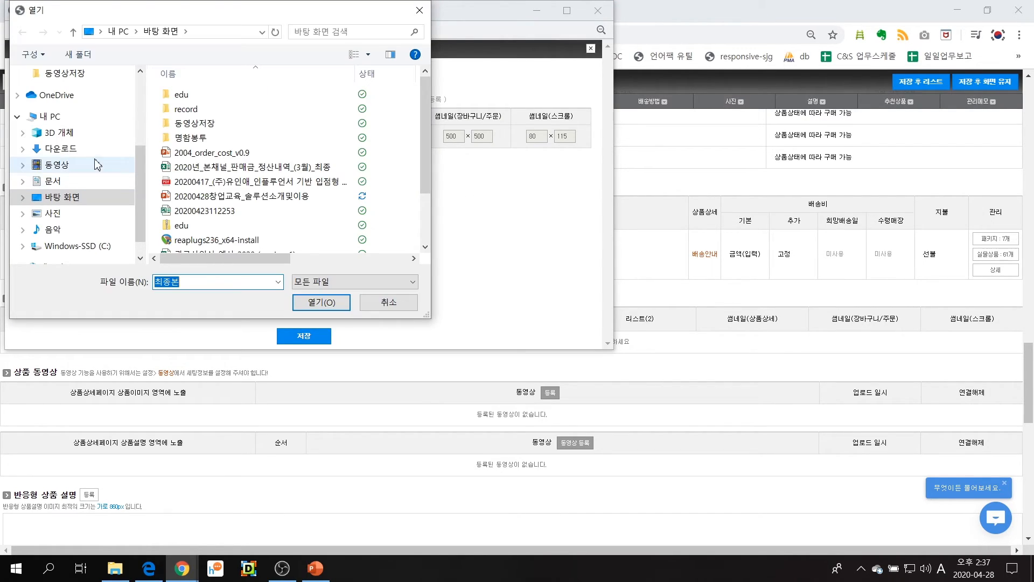
click(76, 201)
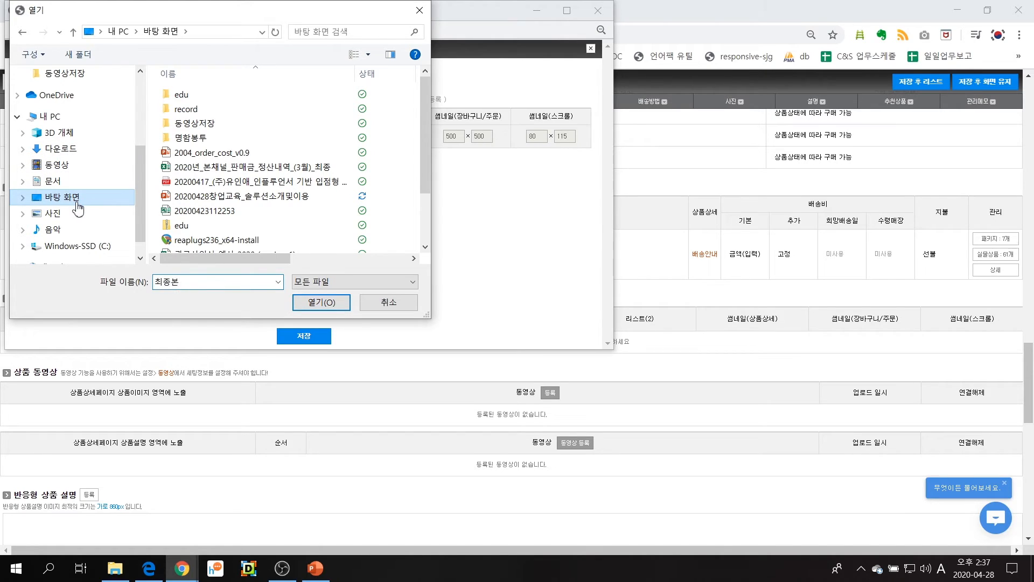
double_click(198, 100)
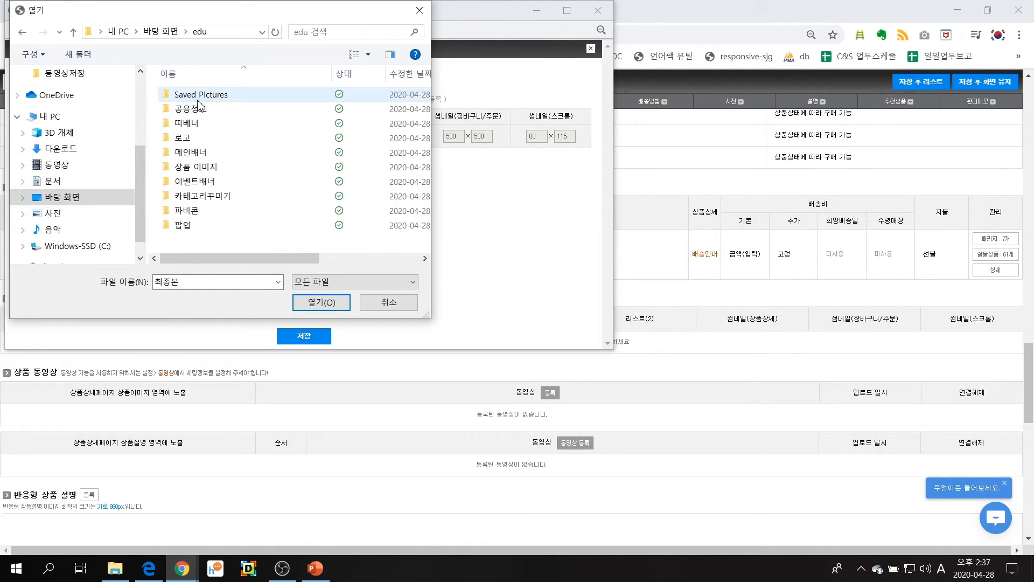
double_click(203, 171)
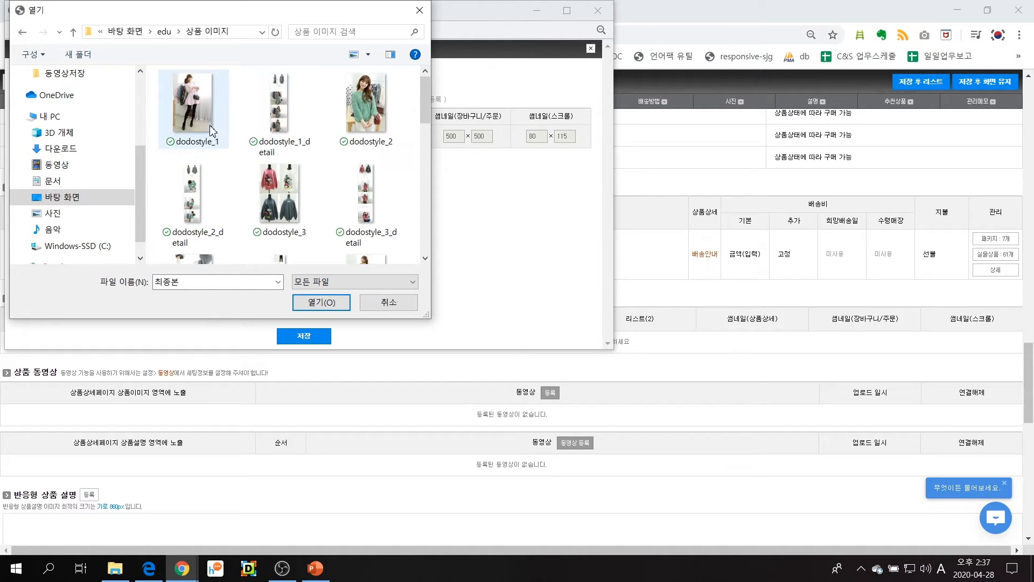
click(207, 127)
click(321, 301)
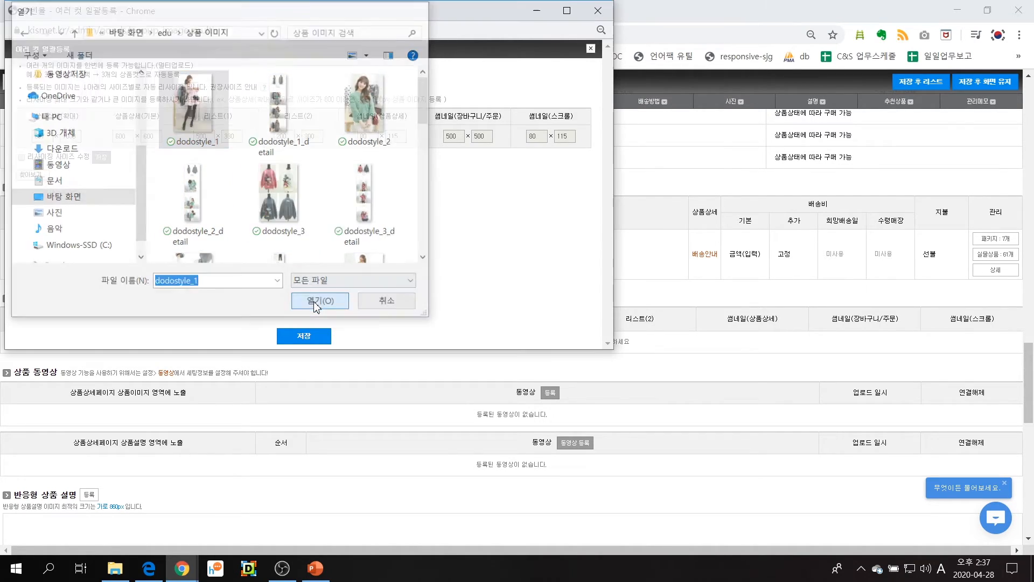
click(314, 337)
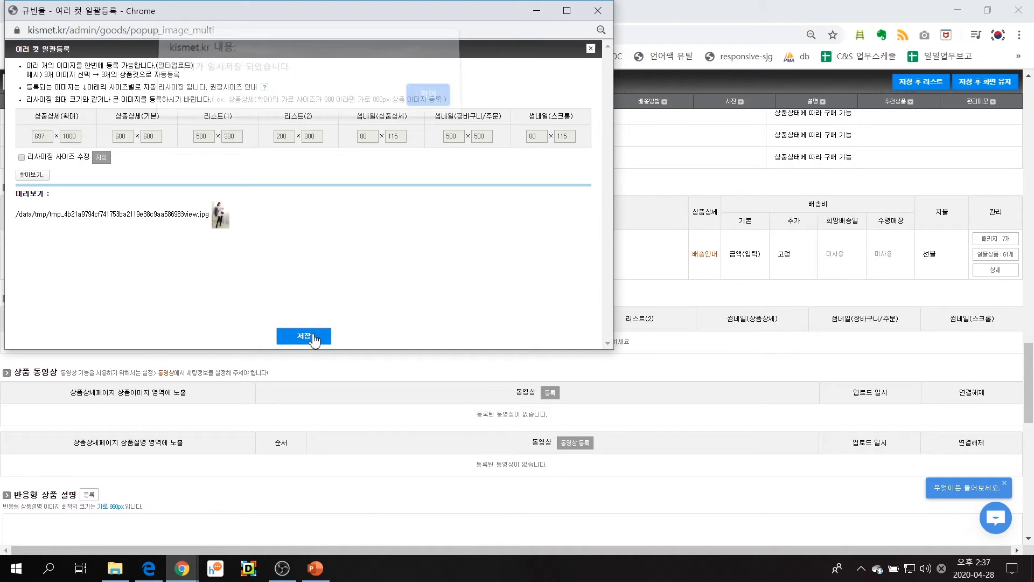
click(420, 101)
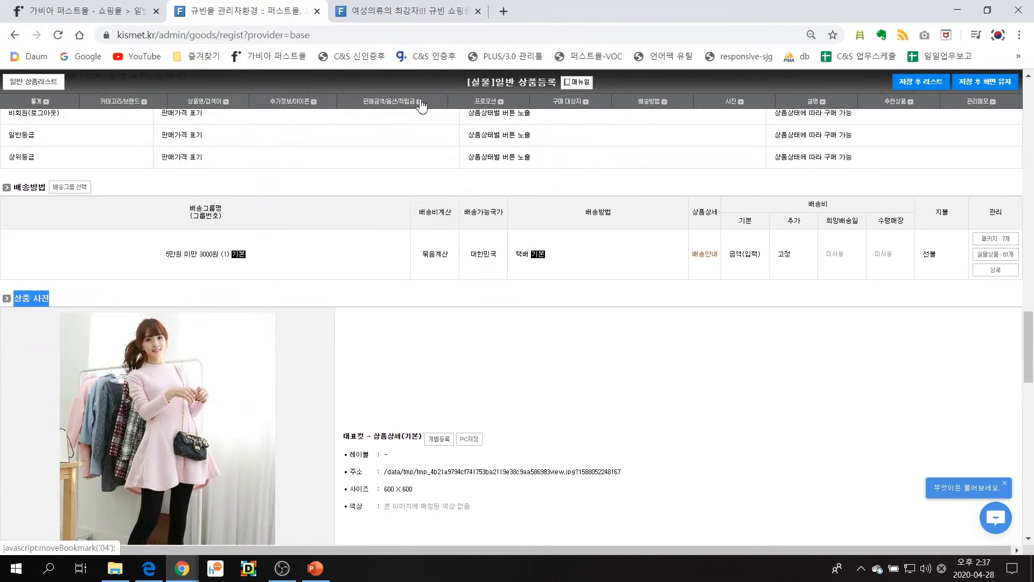
Preview the uploaded product photo in its enlarged detail, 리스트(1) and 리스트(2) versions
scroll(408, 296, down, 3)
scroll(325, 369, up, 1)
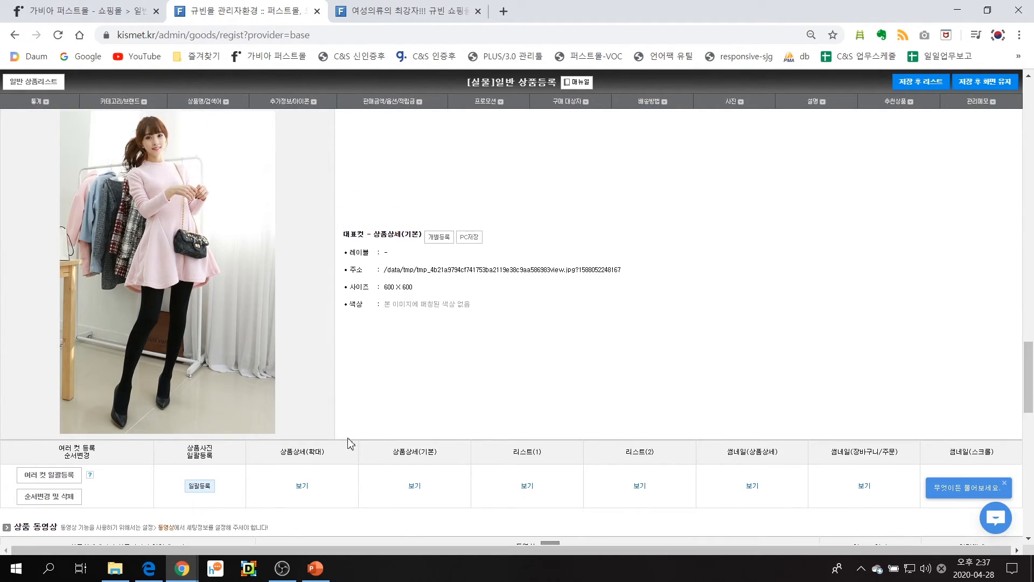
click(302, 486)
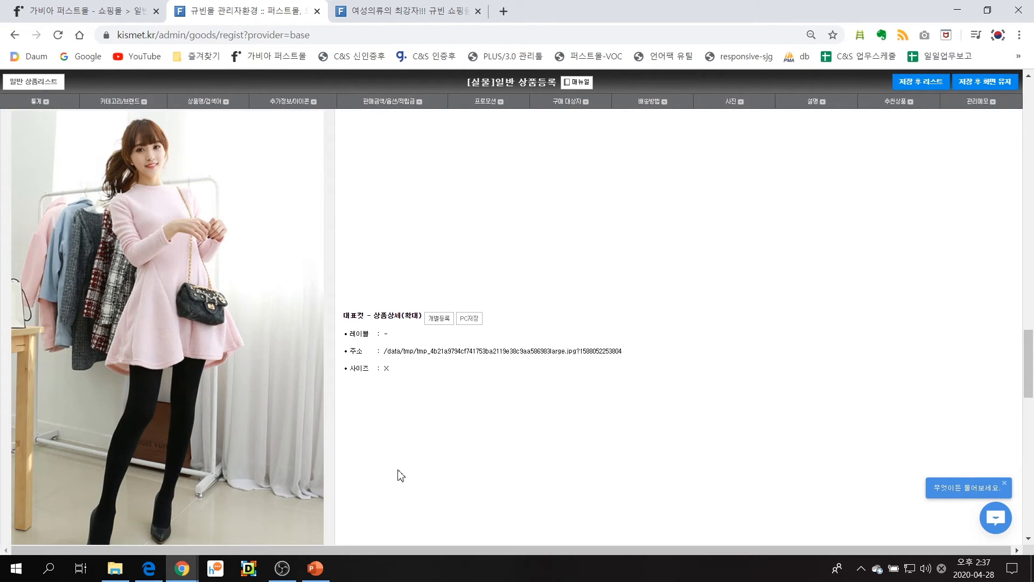
scroll(420, 480, down, 2)
scroll(474, 392, up, 1)
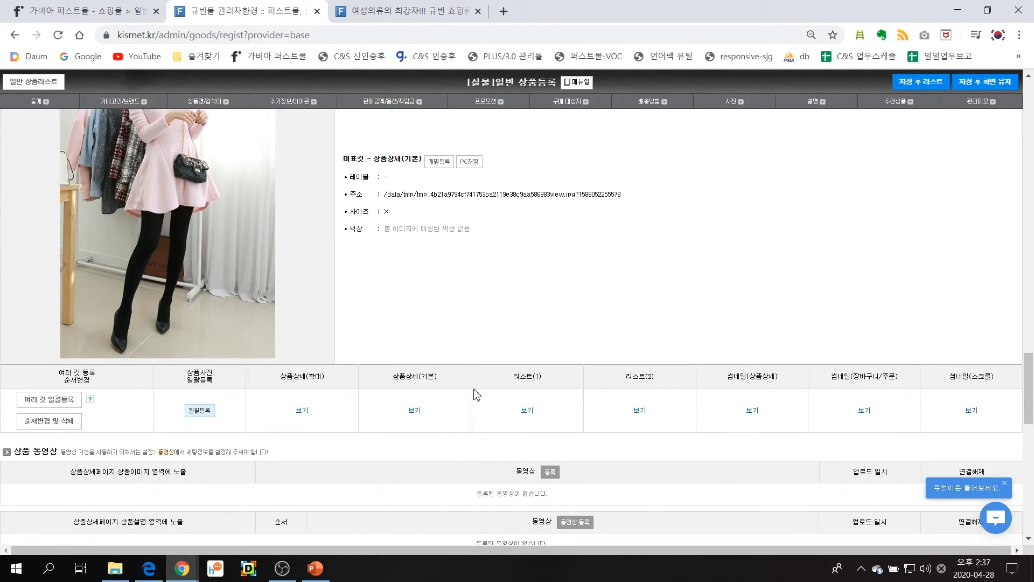
click(531, 420)
scroll(555, 412, up, 2)
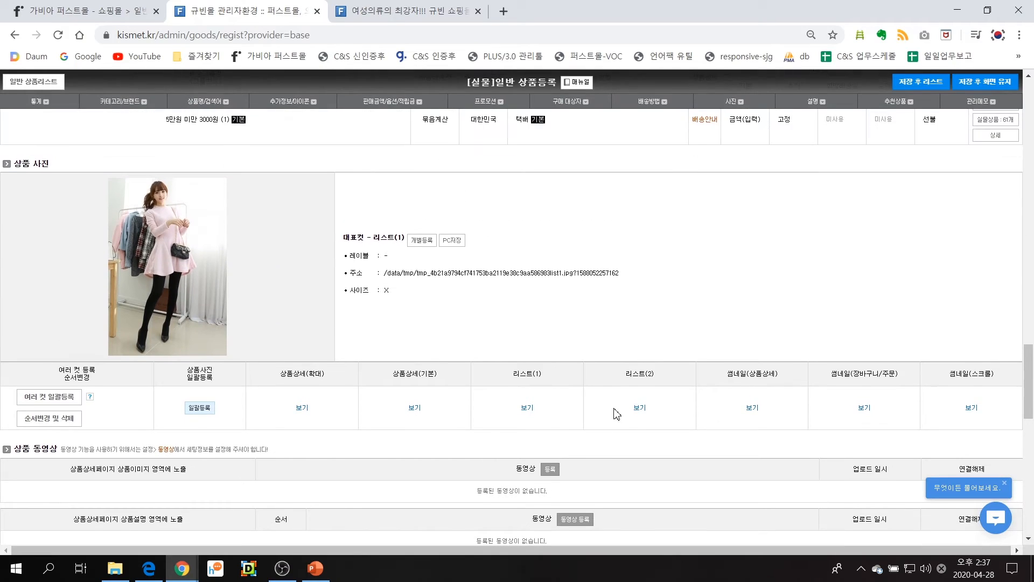
click(642, 412)
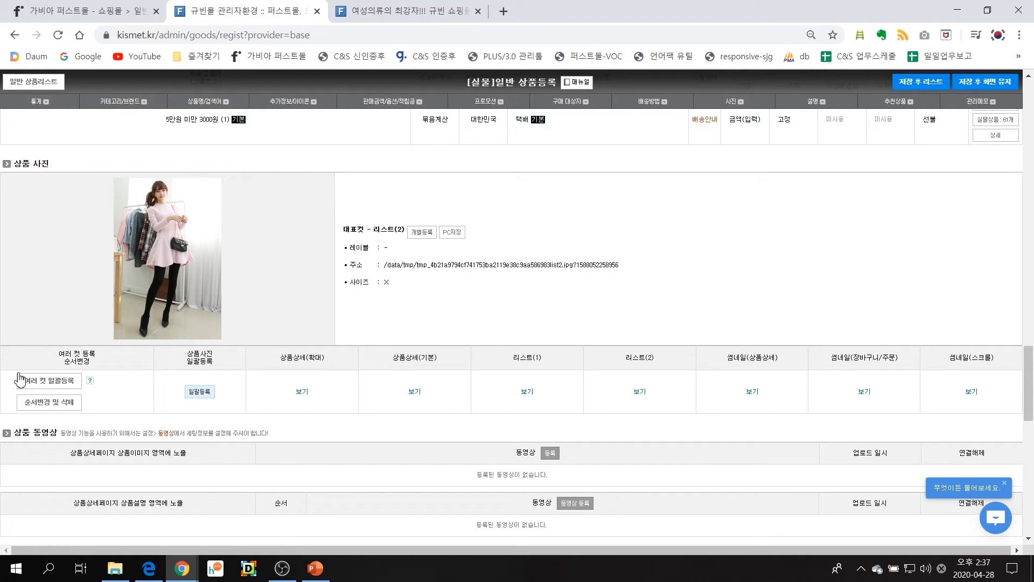
Add dodostyle_1, dodostyle_2 and dodostyle_3 to the product photos in one batch upload and save them
click(54, 381)
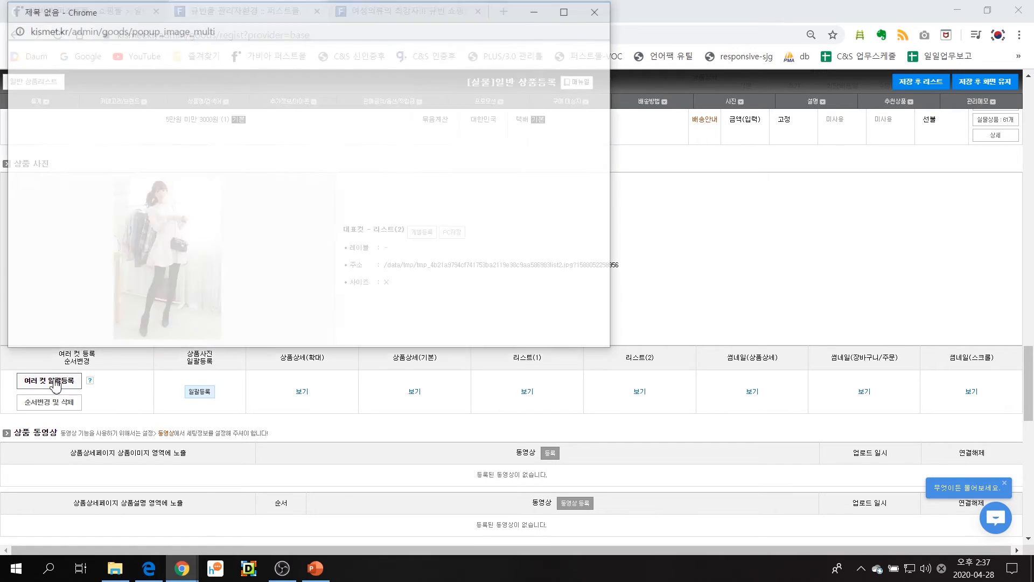
click(26, 175)
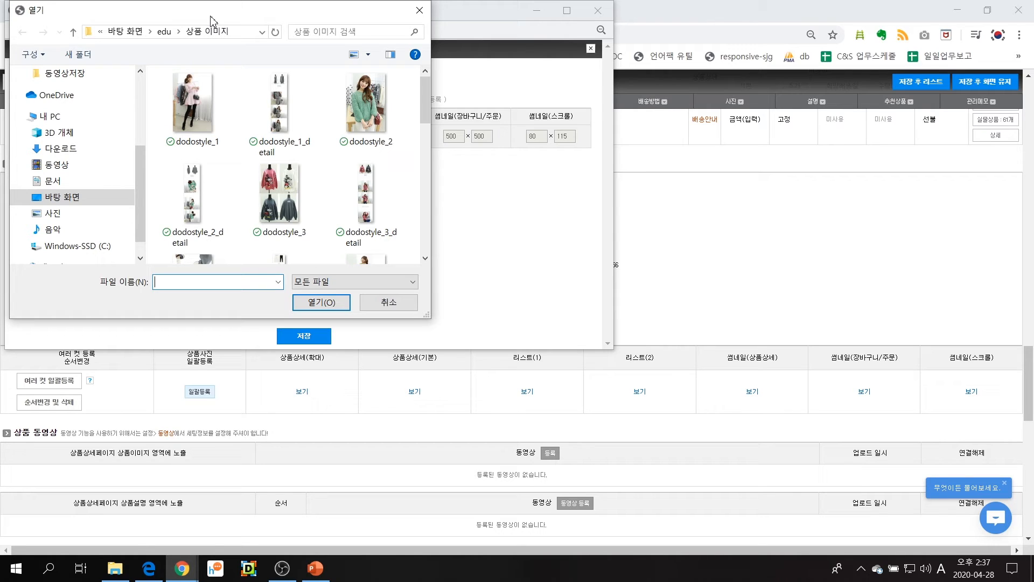
click(213, 103)
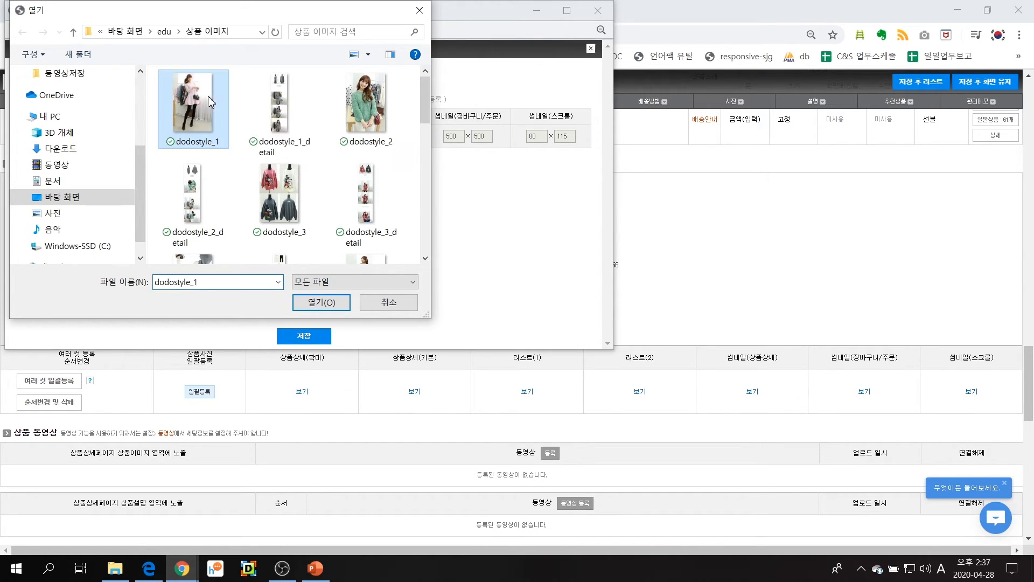
ctrl+click(356, 110)
ctrl+click(296, 204)
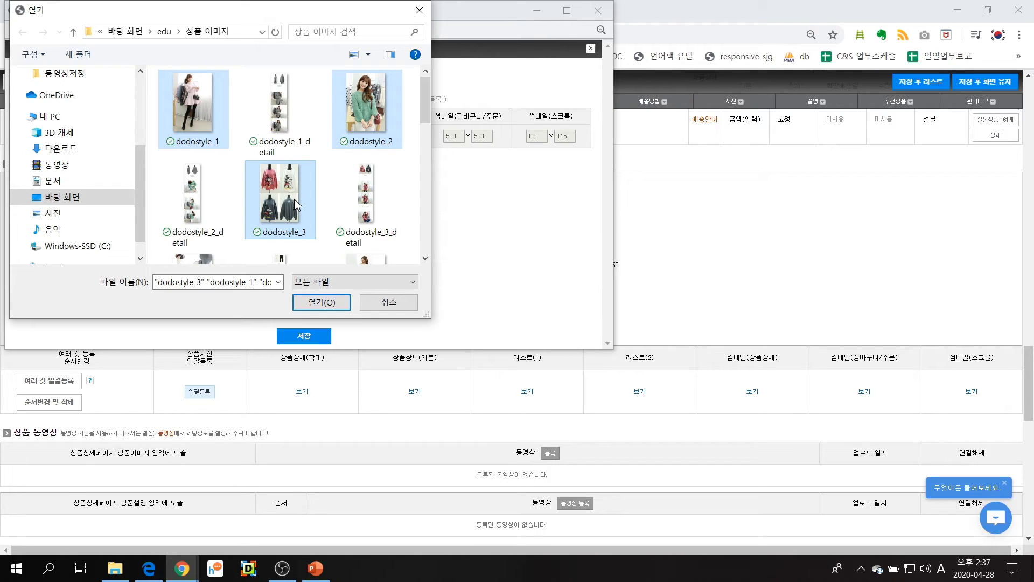
click(314, 305)
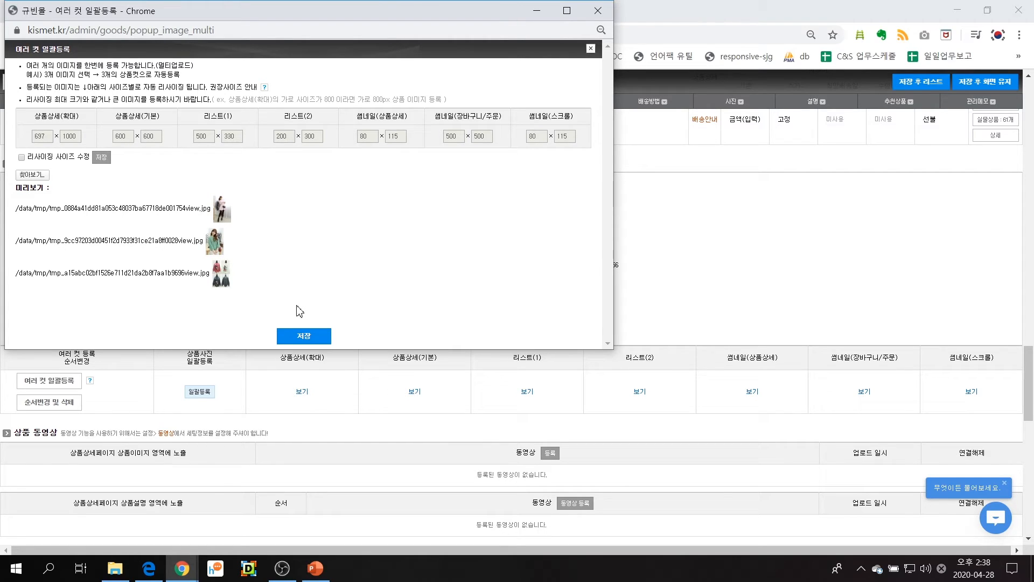
click(311, 337)
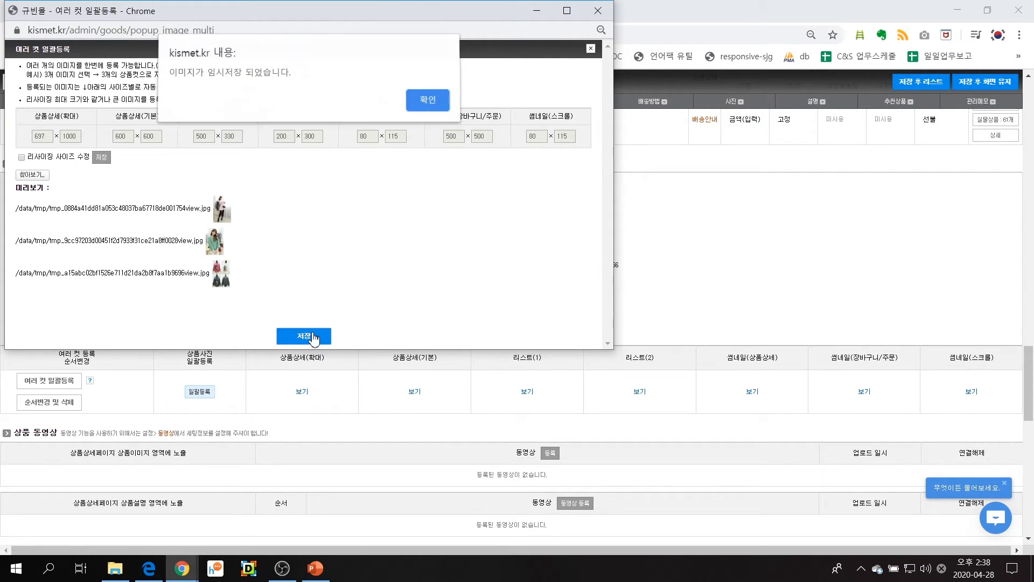
click(426, 103)
Move the sweatshirt photo to second place, delete the green cardigan photo and save the photo order
scroll(399, 272, down, 3)
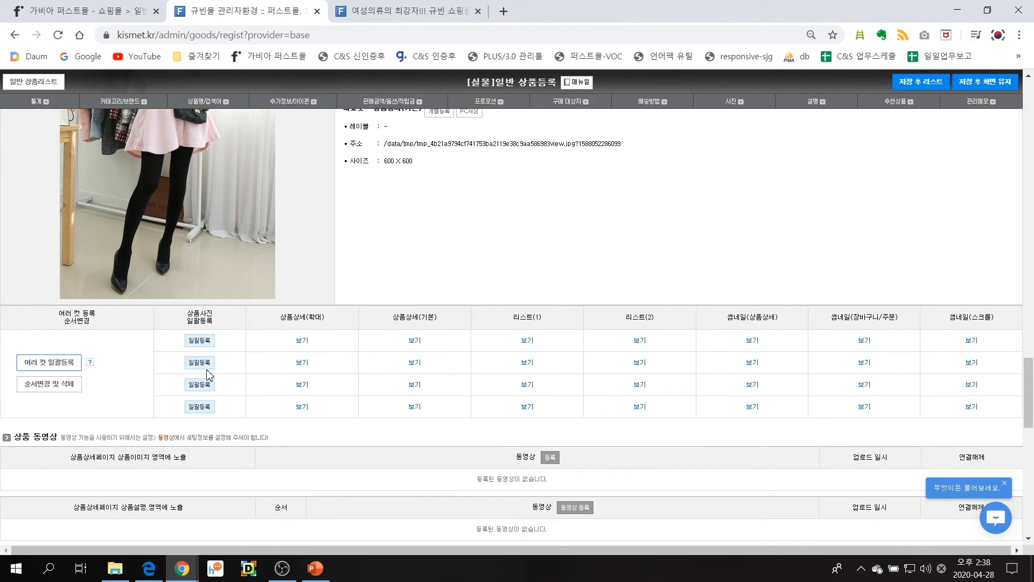
scroll(512, 361, down, 2)
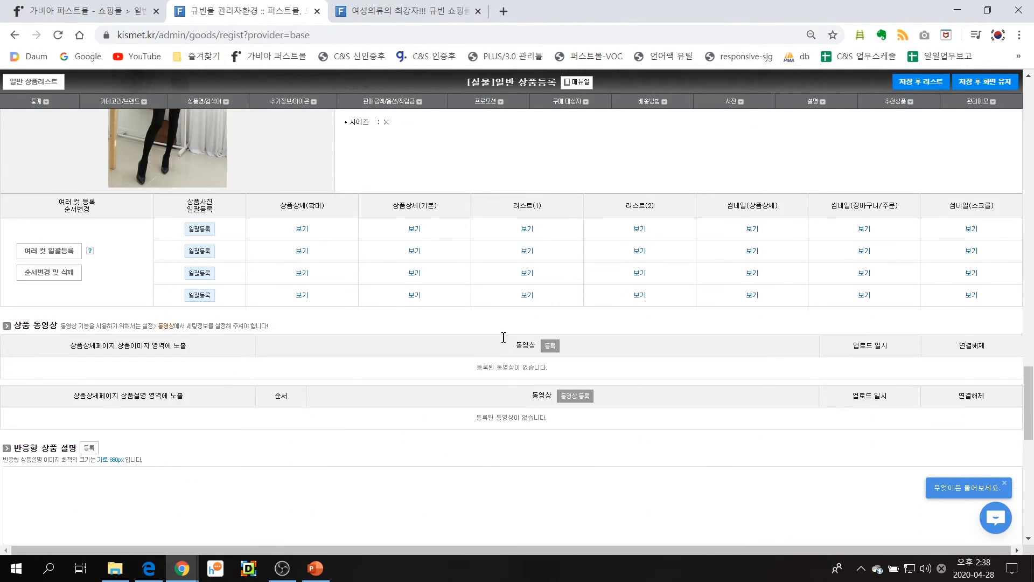
scroll(503, 337, up, 2)
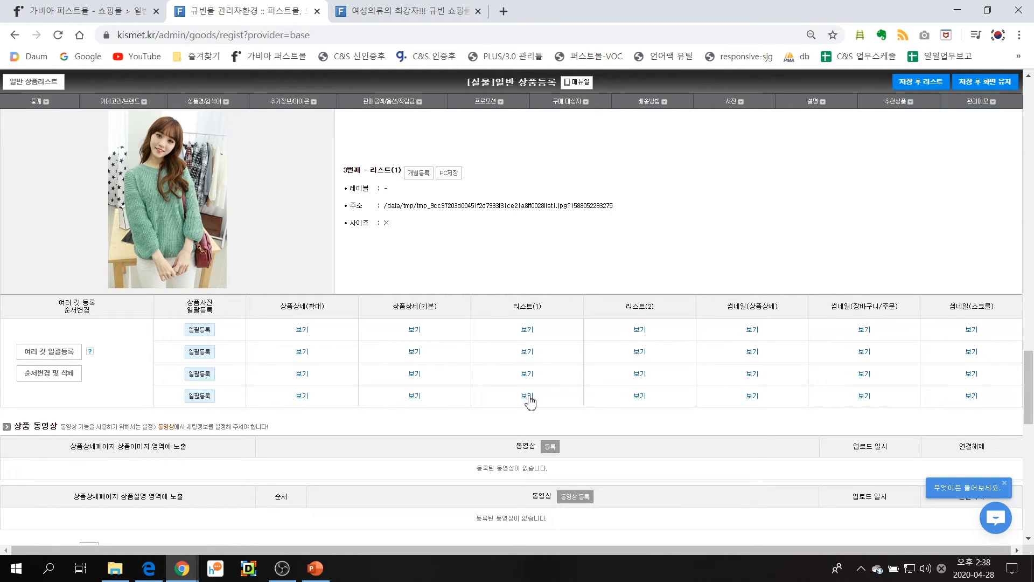
click(49, 373)
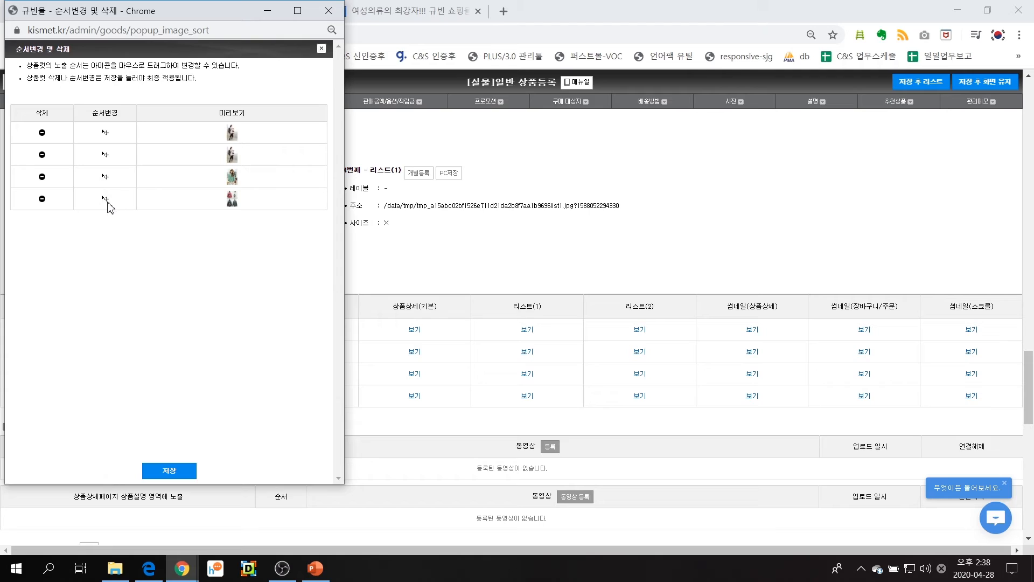
drag(107, 202, 106, 130)
drag(106, 177, 108, 128)
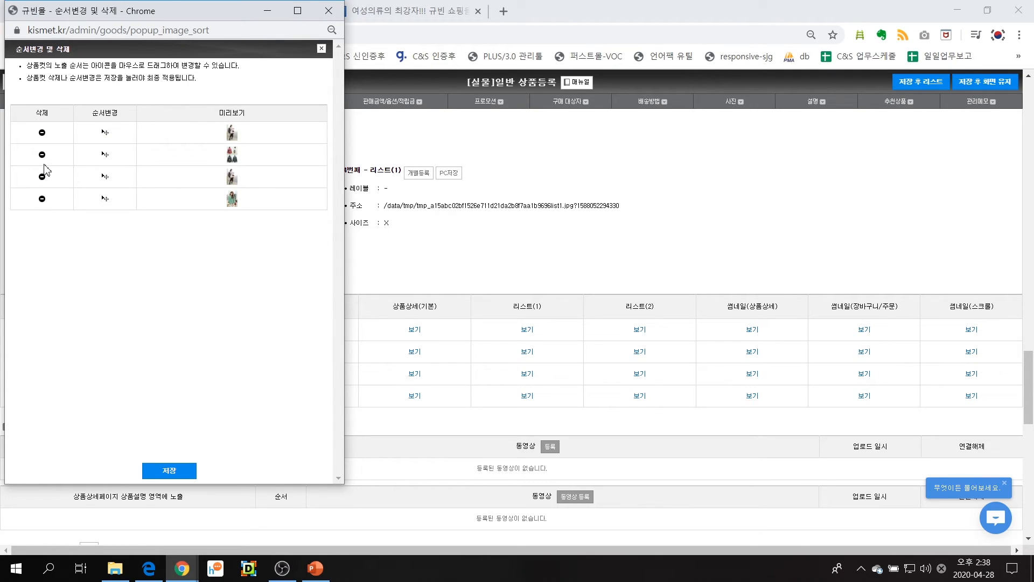
click(41, 199)
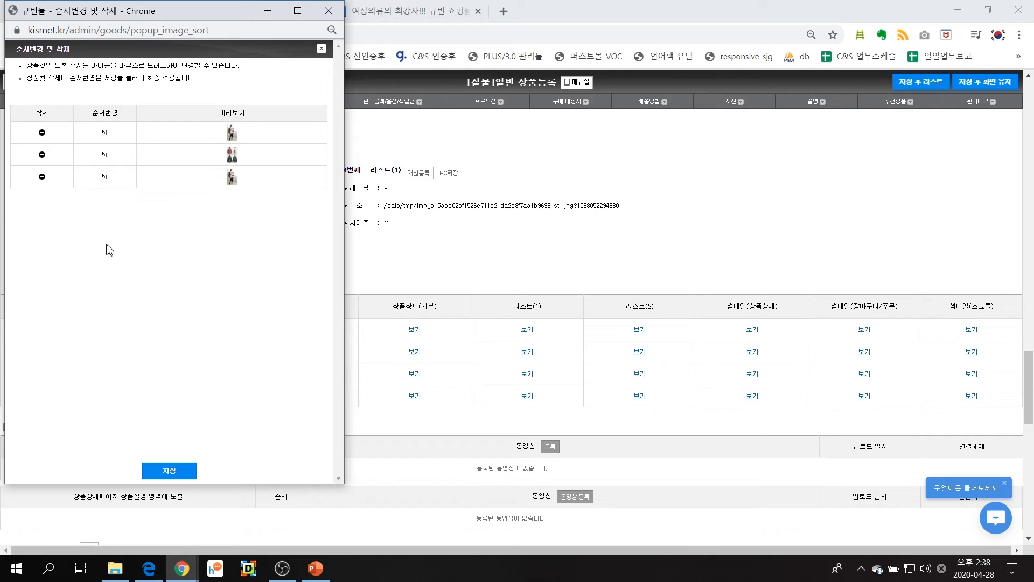
click(168, 472)
click(292, 103)
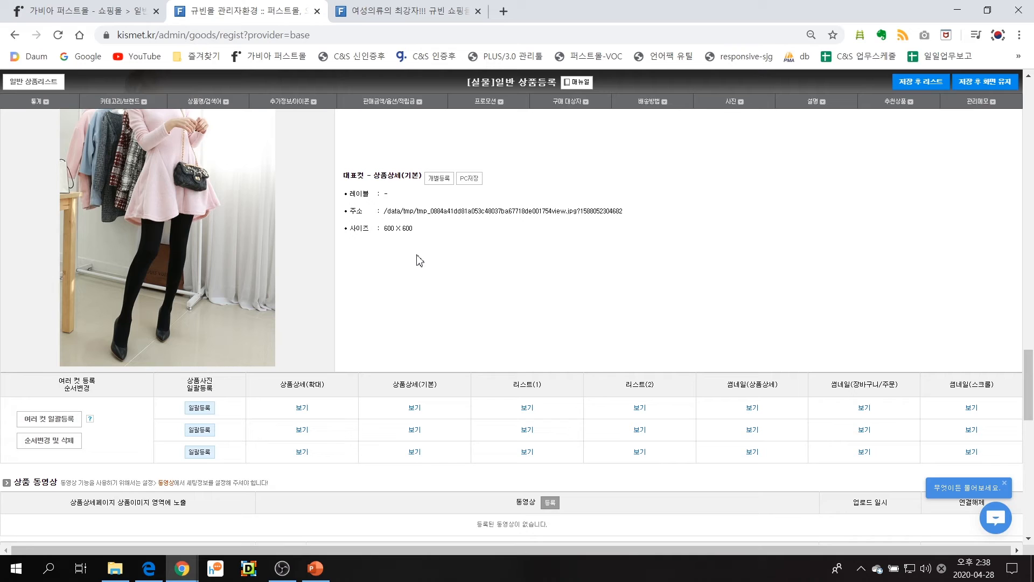
Insert the dodostyle_1_detail image into the responsive product description and save it
scroll(434, 264, down, 4)
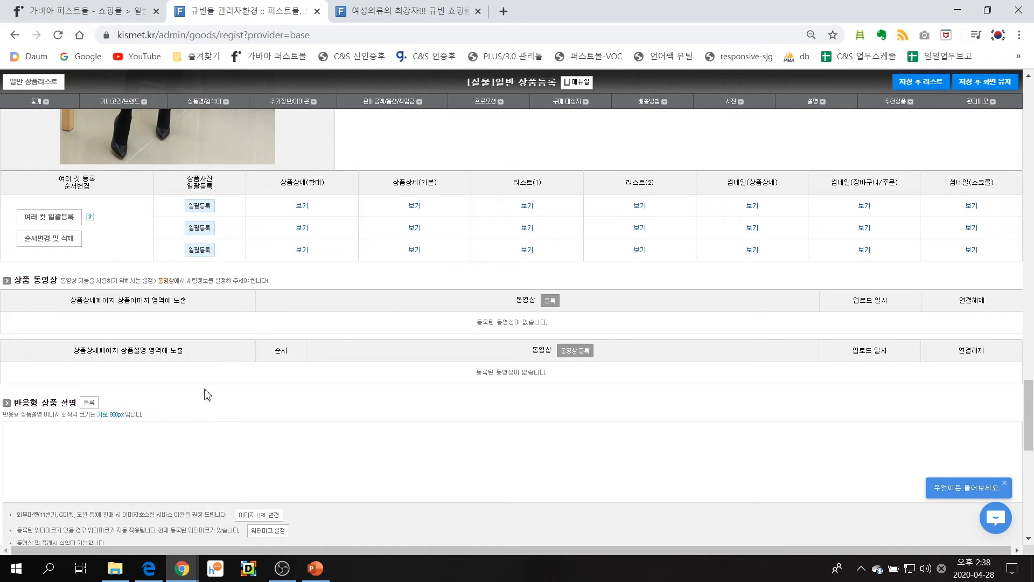
click(87, 403)
click(376, 117)
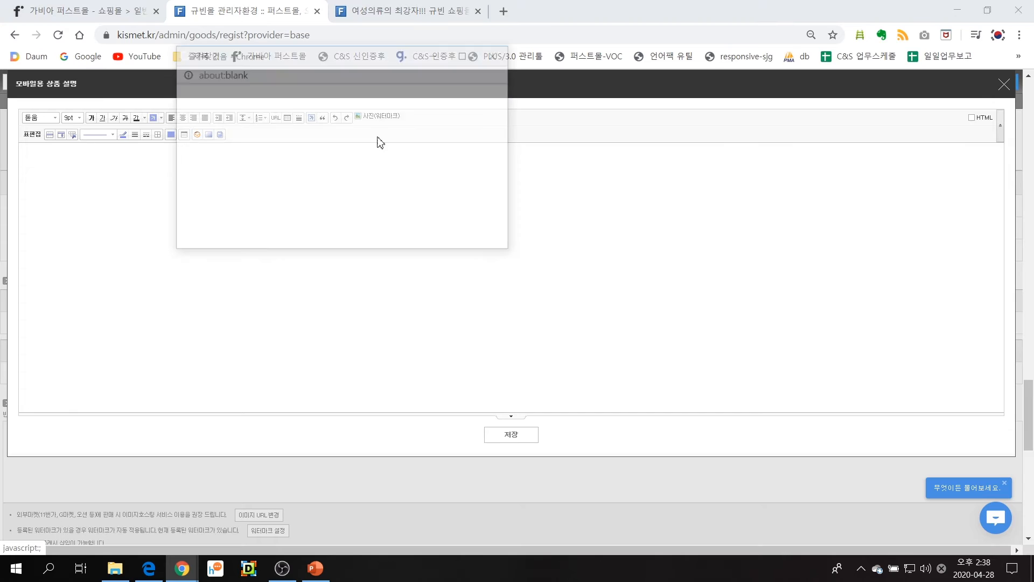
click(200, 148)
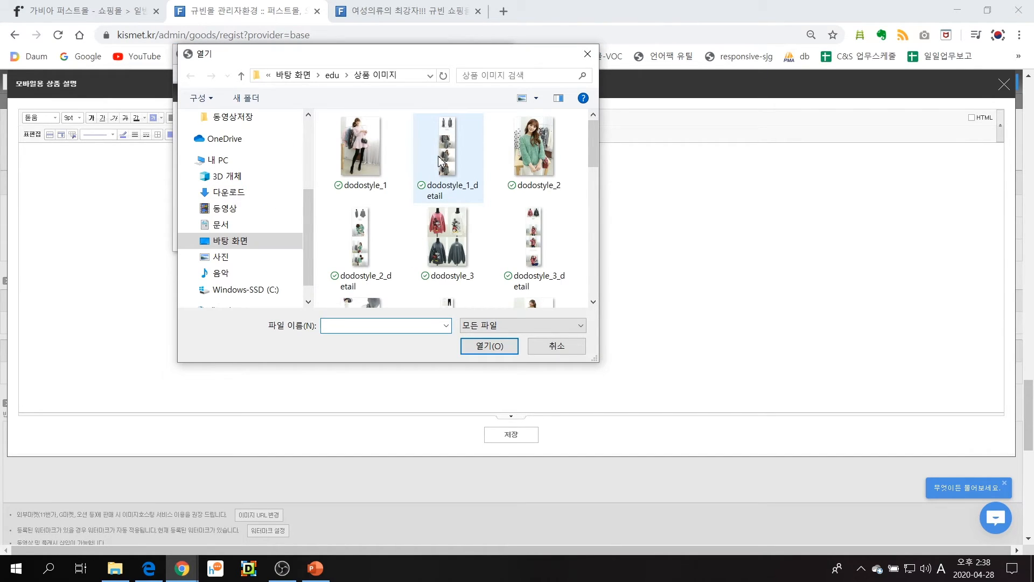
double_click(440, 161)
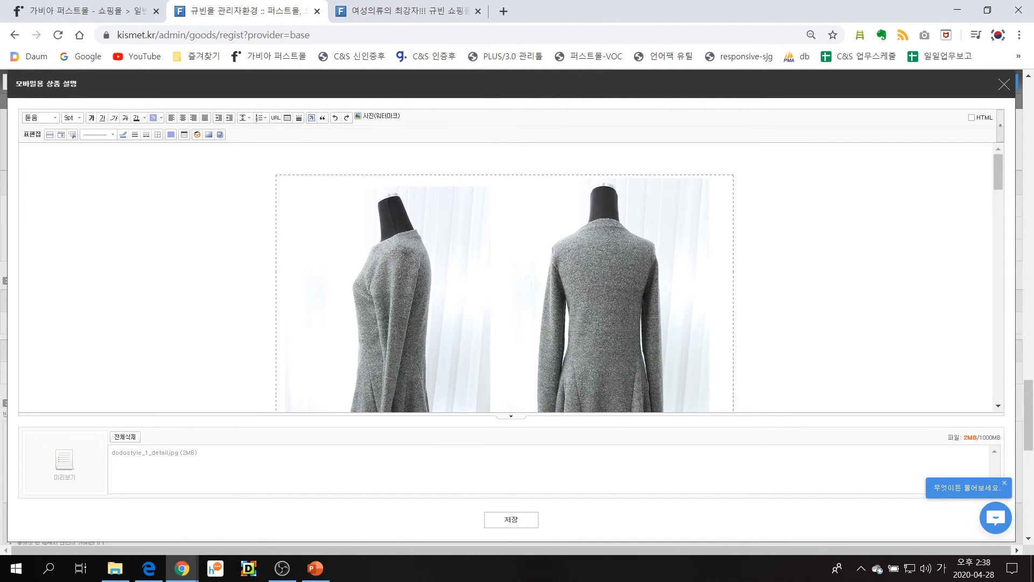
scroll(507, 326, down, 5)
click(526, 520)
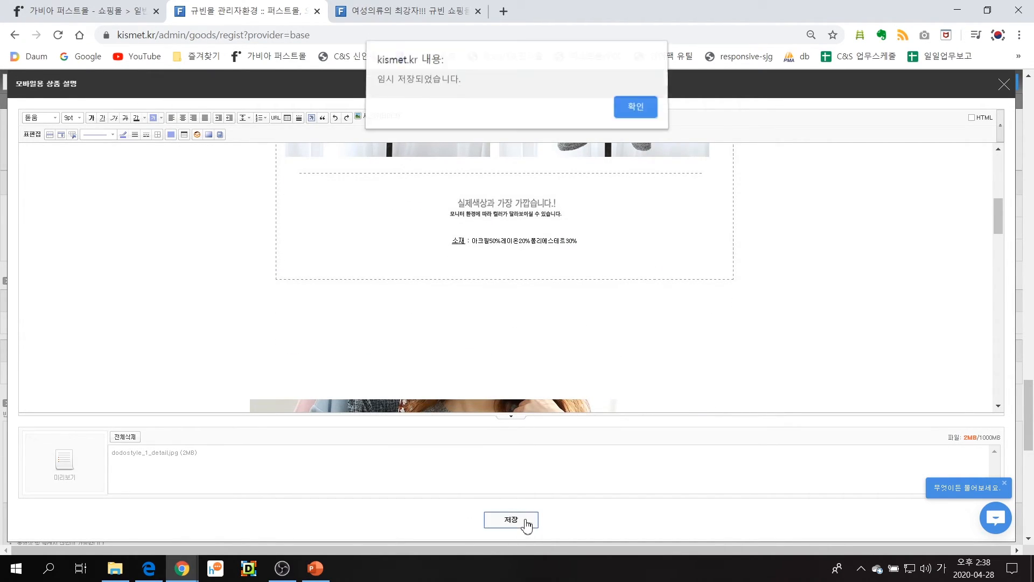
click(626, 113)
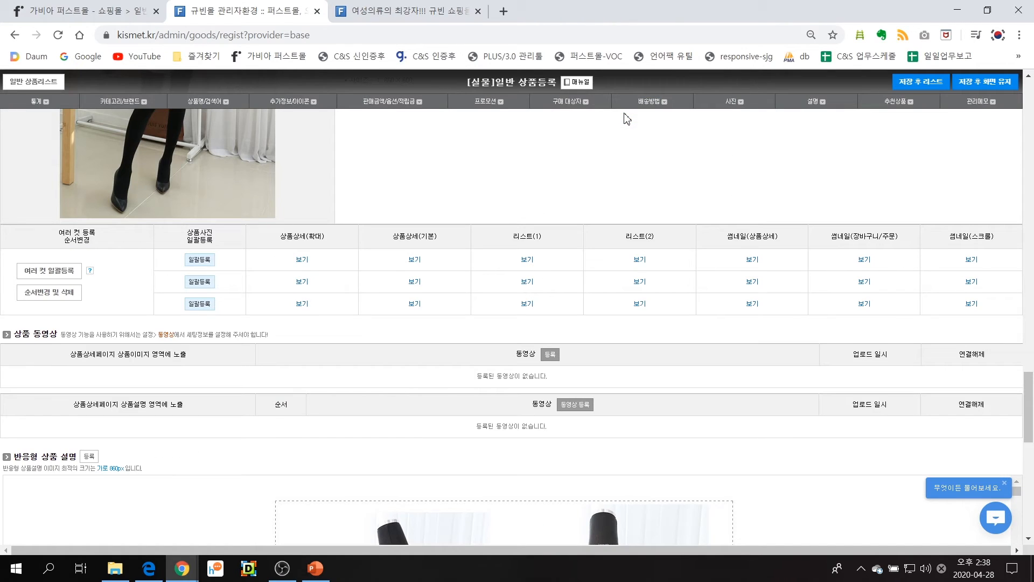
Open the product common information editor with 신규 생성 selected and start entering the information name
scroll(527, 267, down, 4)
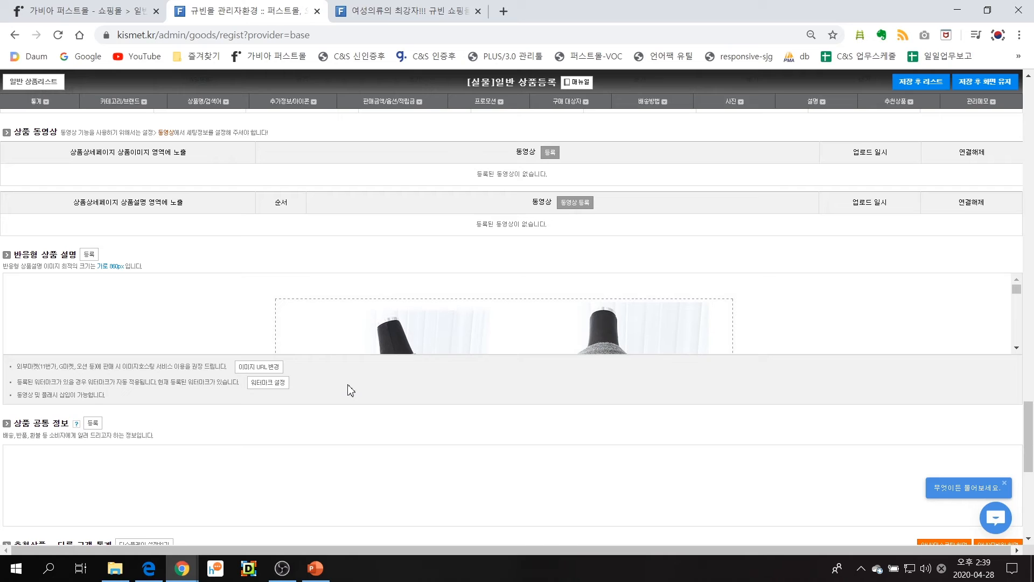
scroll(350, 388, down, 1)
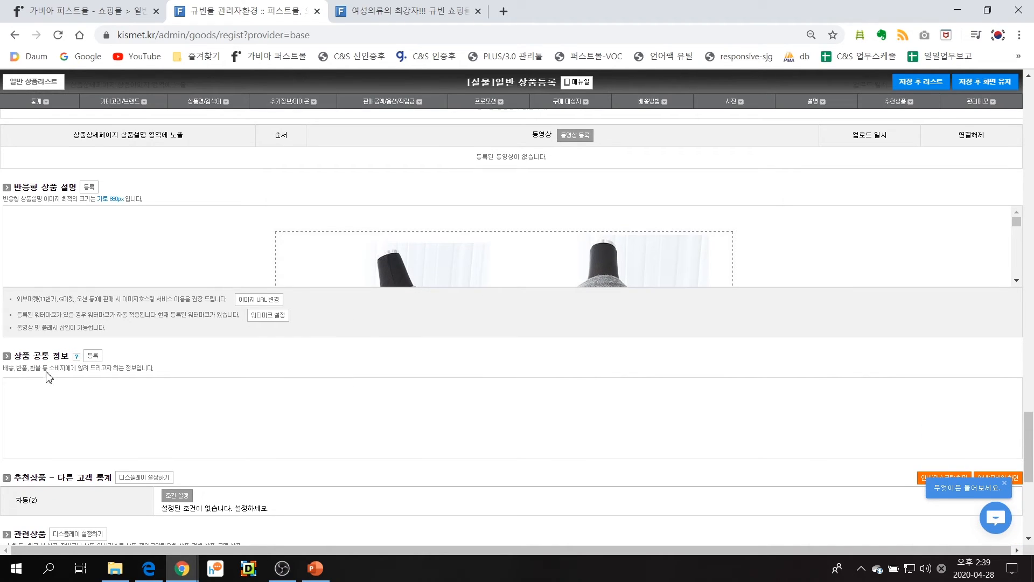
drag(19, 359, 69, 354)
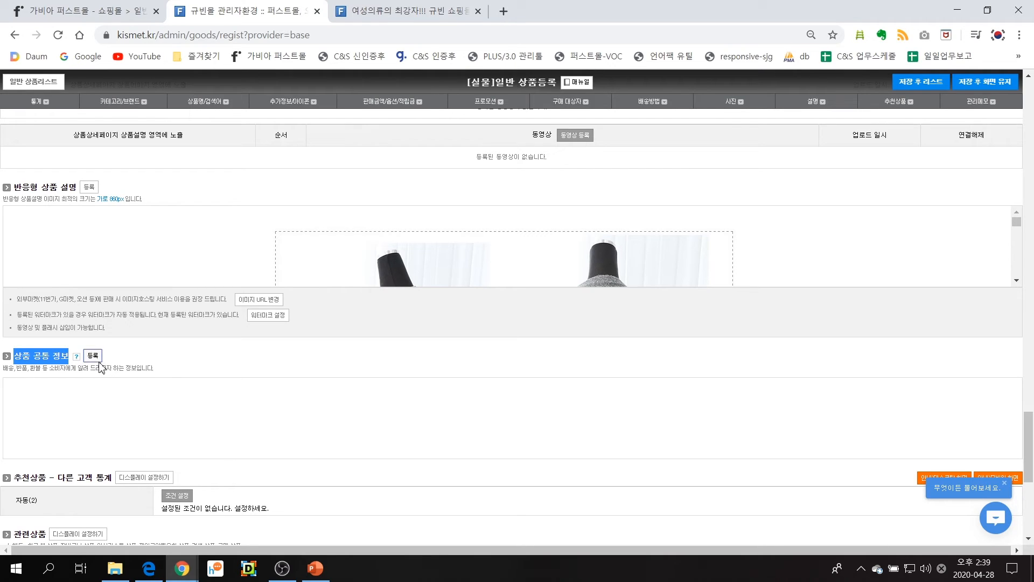
click(93, 355)
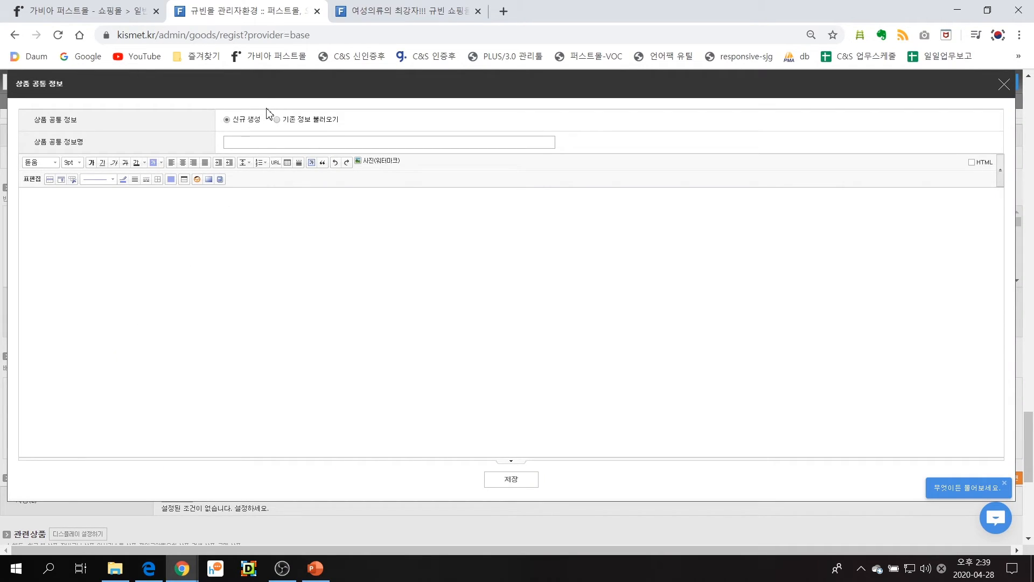
click(252, 145)
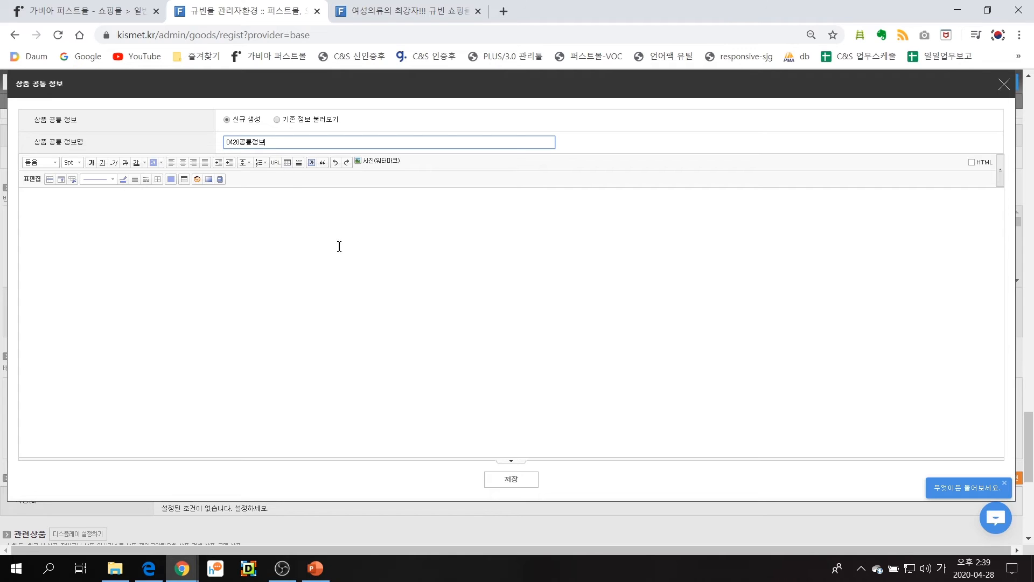
Insert the wallet image from the 공용정보 folder into the body of the 0428공통정보 common information
click(367, 248)
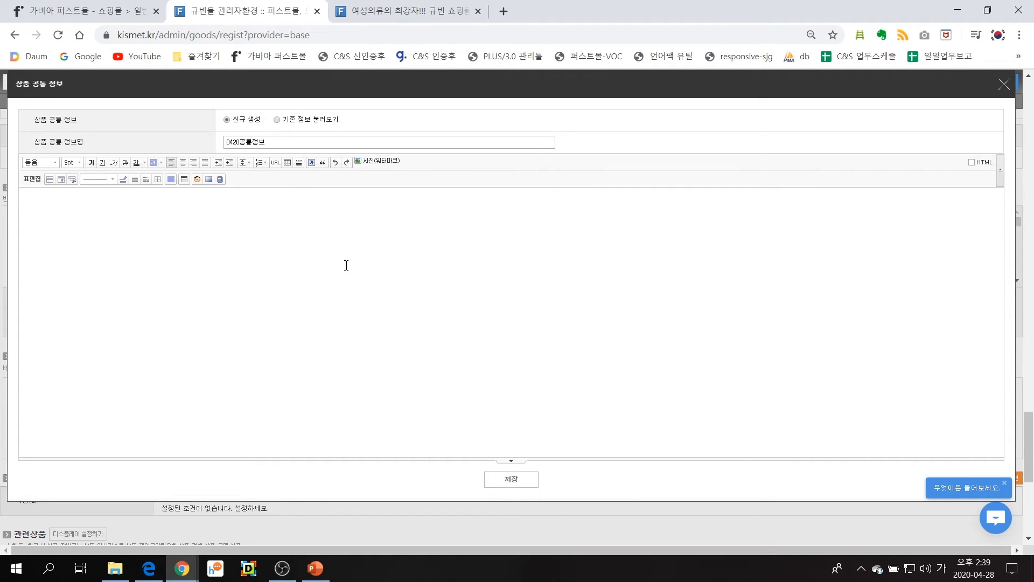
click(389, 163)
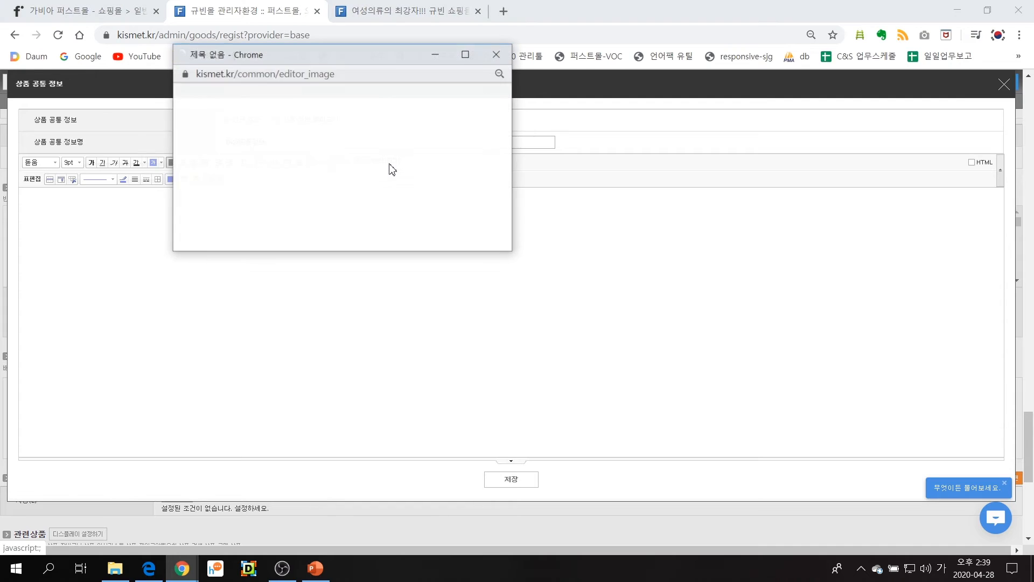
click(198, 144)
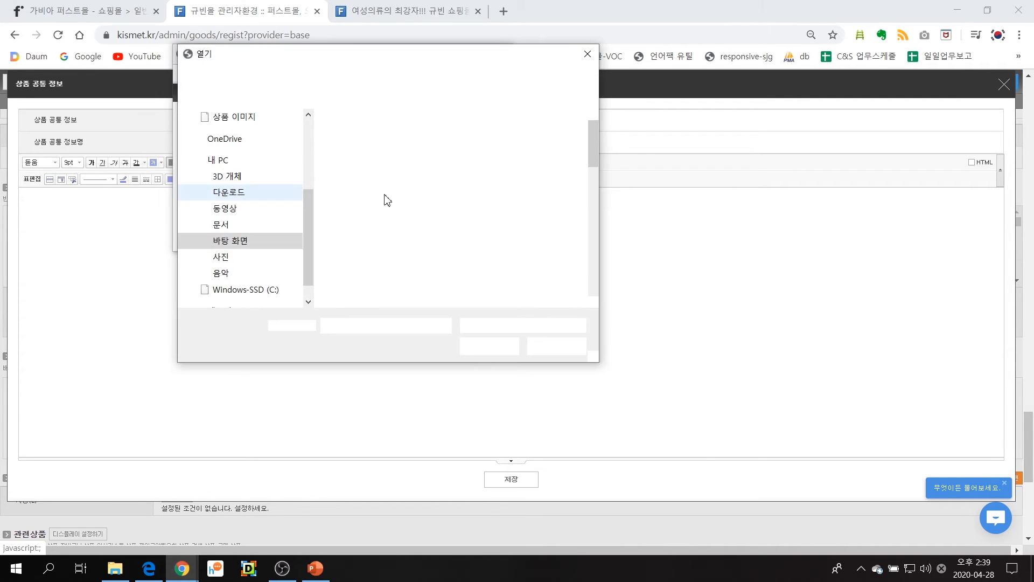
click(332, 75)
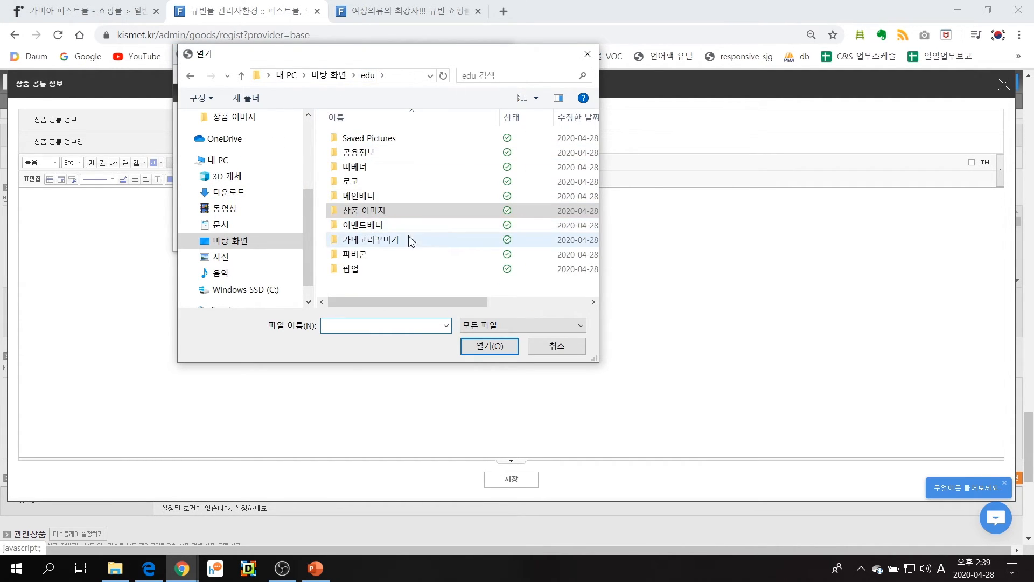
double_click(387, 154)
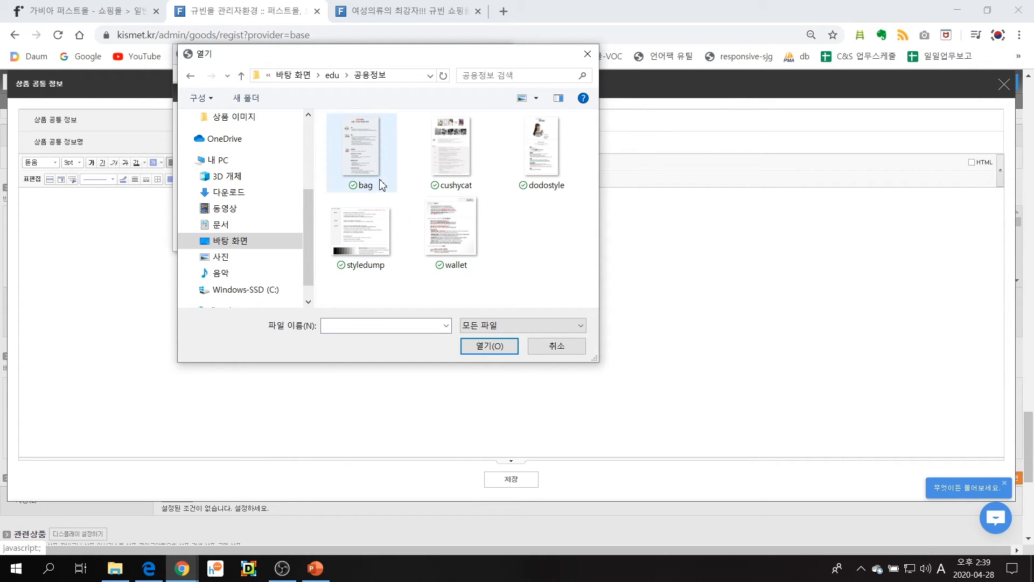
double_click(451, 229)
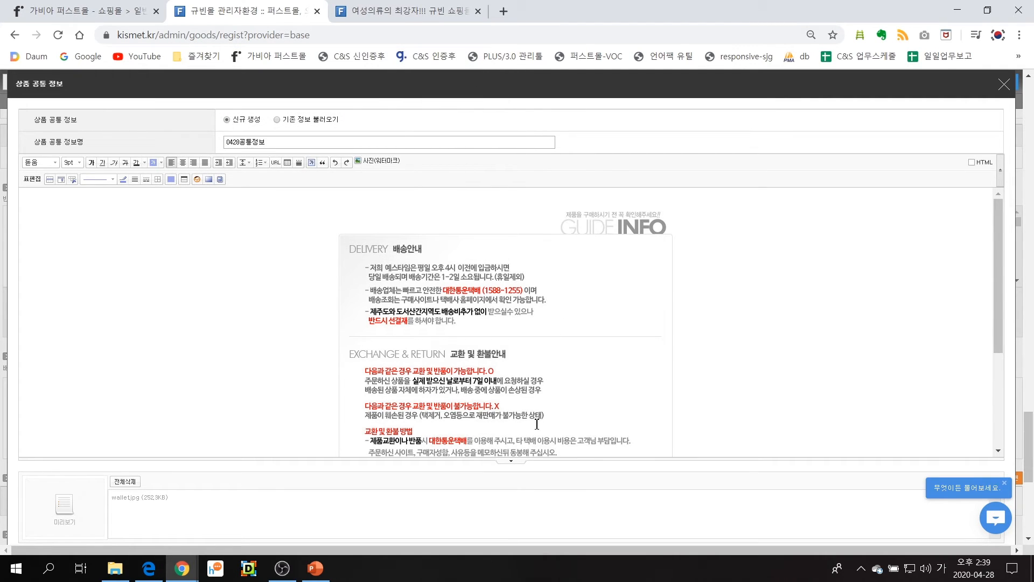
Save the common information, and save the new product so that the general product list opens
scroll(537, 424, down, 3)
scroll(537, 474, down, 3)
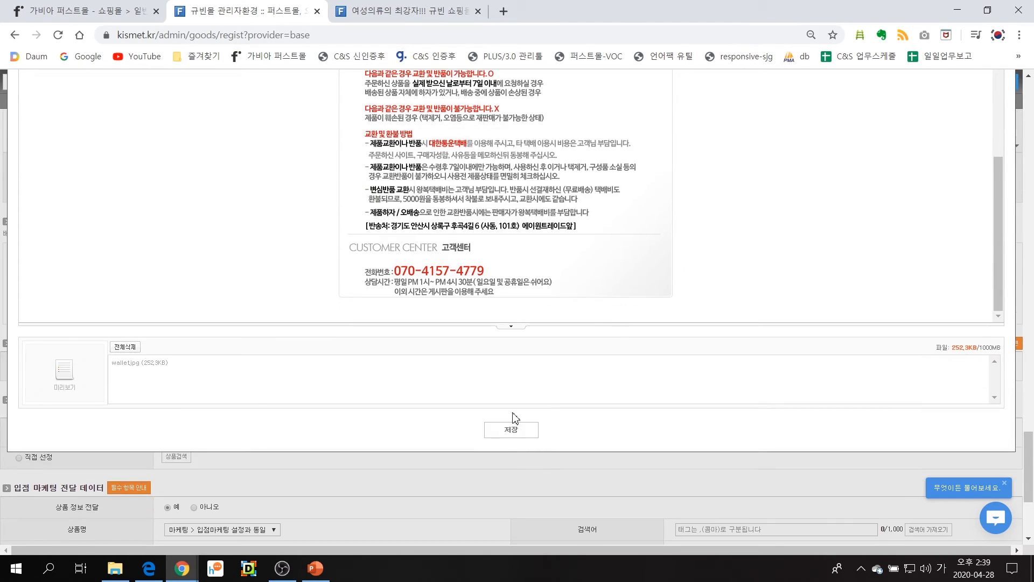
click(515, 431)
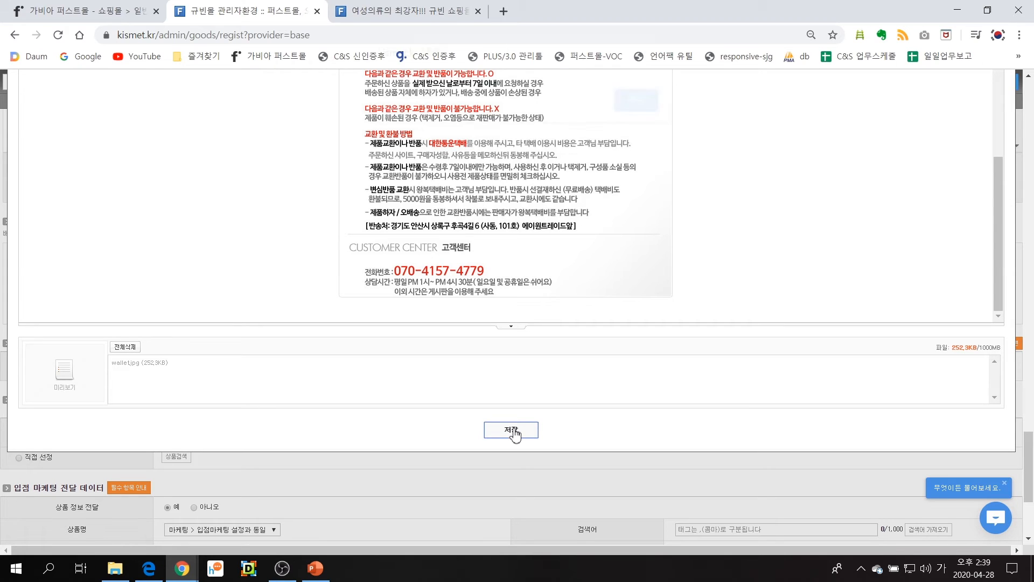
click(630, 109)
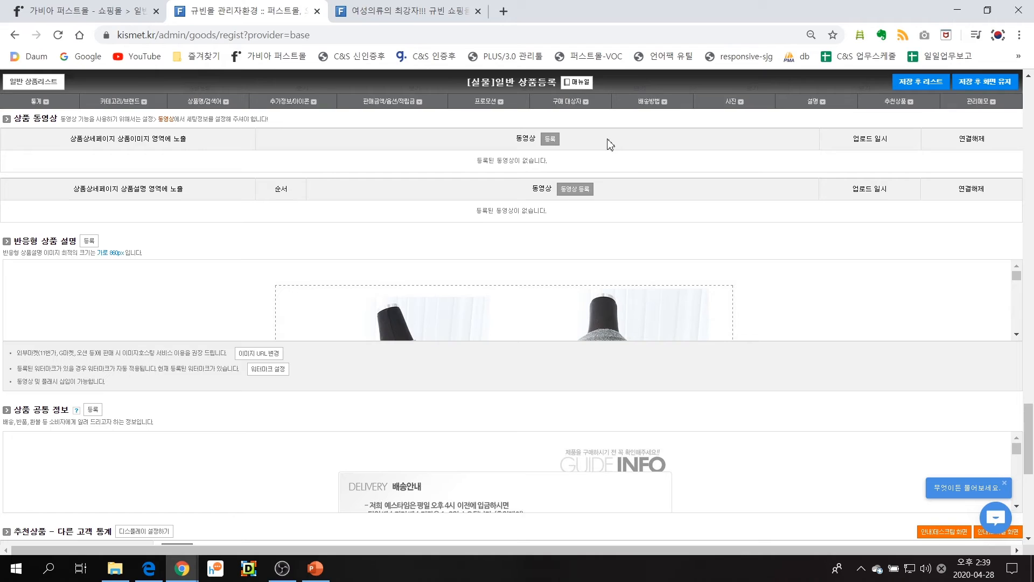
click(941, 86)
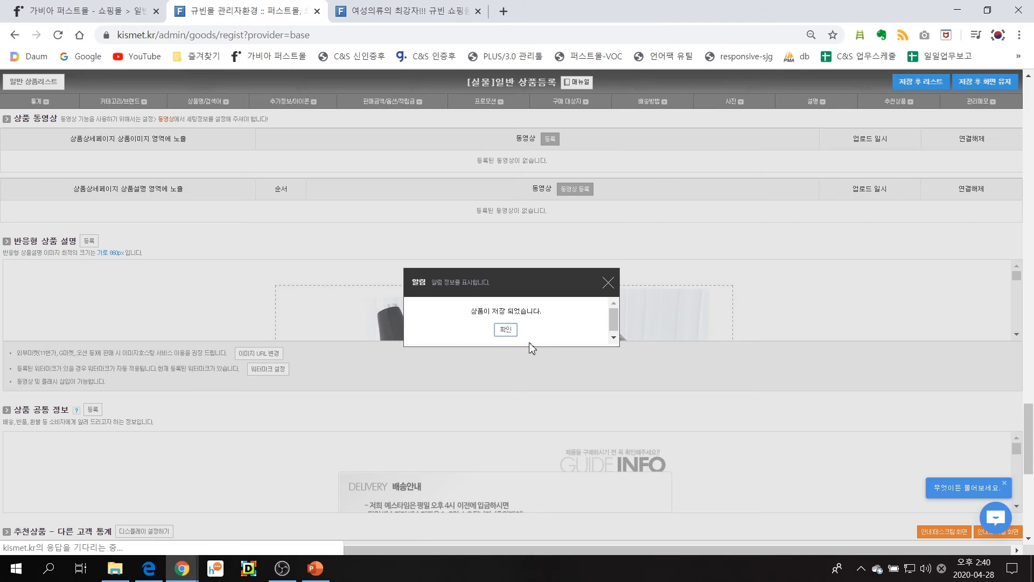
click(510, 327)
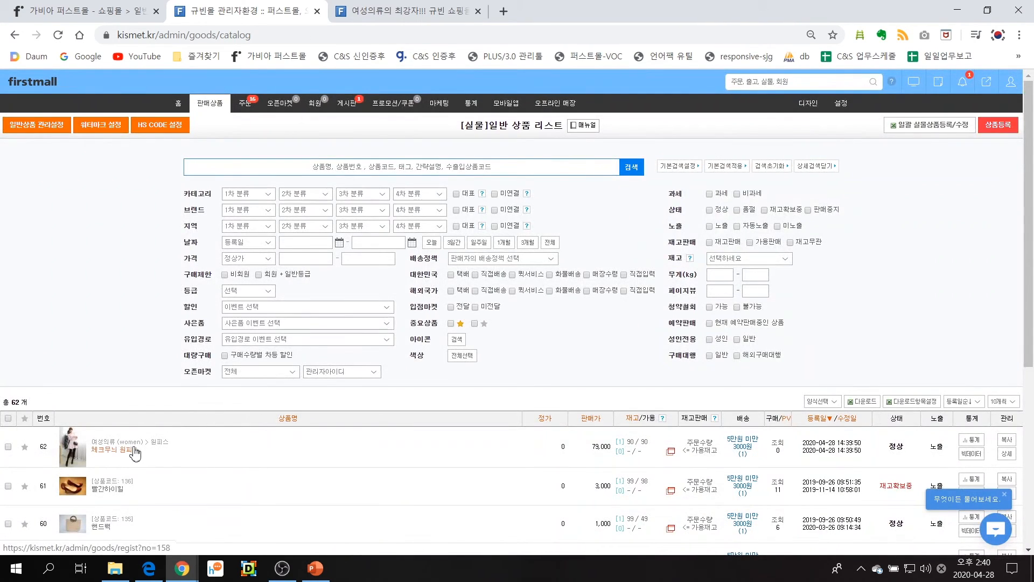
Open the shop page of 체크무늬 원피스 and check its title and the product photos through the thumbnails
click(72, 460)
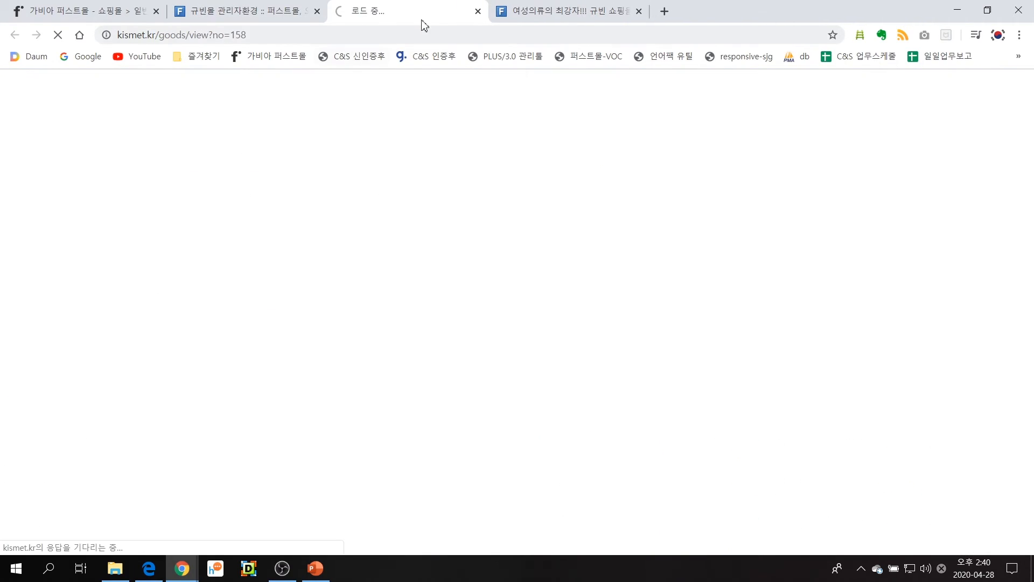
scroll(485, 269, down, 1)
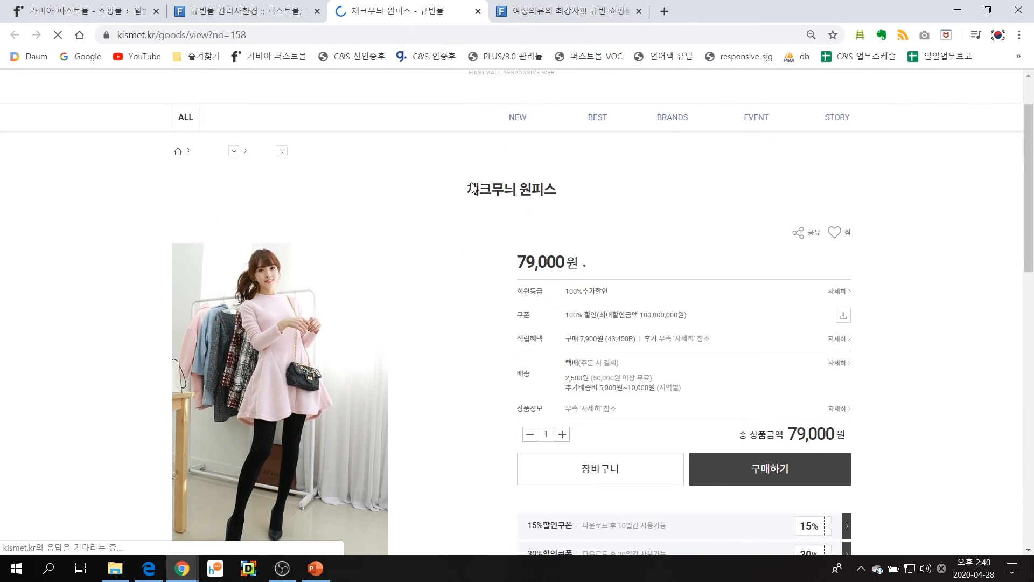
drag(474, 188, 596, 189)
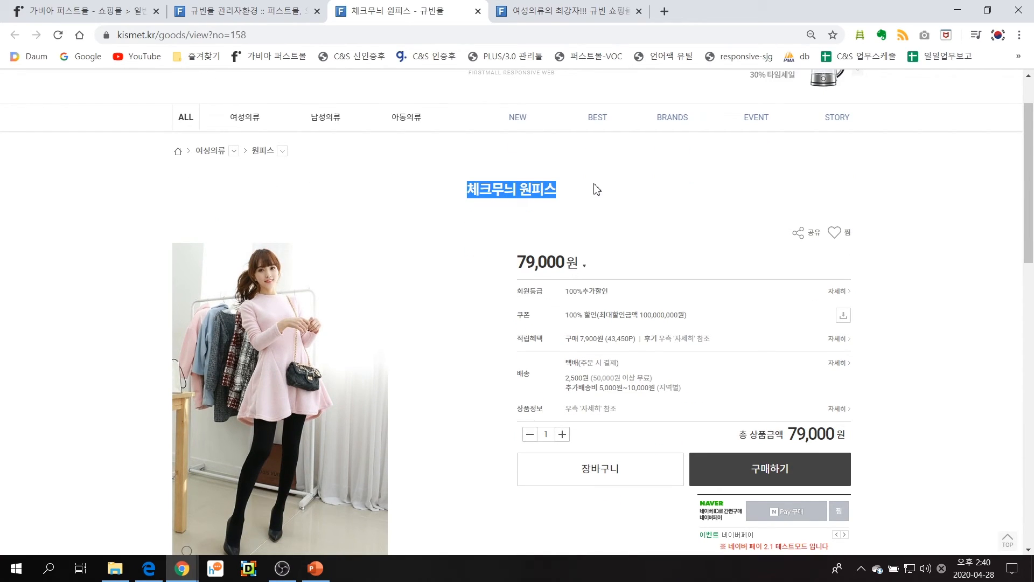
scroll(292, 422, down, 1)
scroll(378, 347, down, 2)
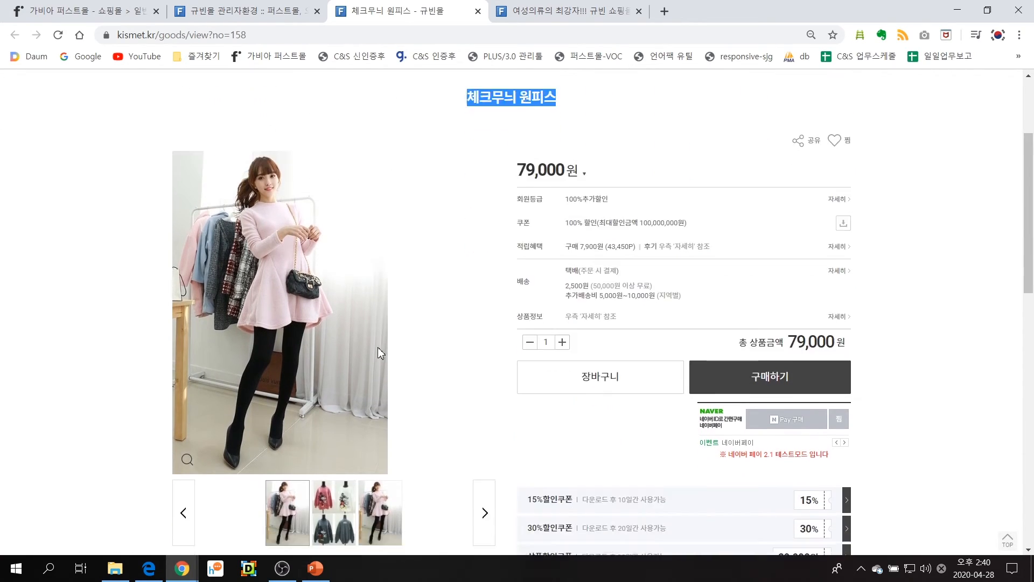
click(356, 411)
click(334, 413)
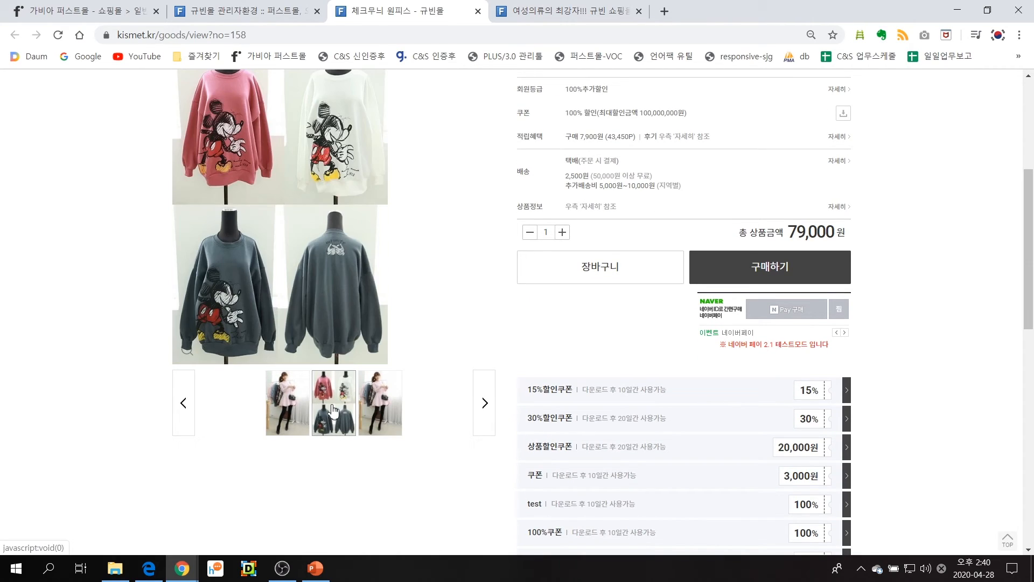
click(275, 412)
scroll(445, 399, up, 1)
scroll(445, 400, up, 1)
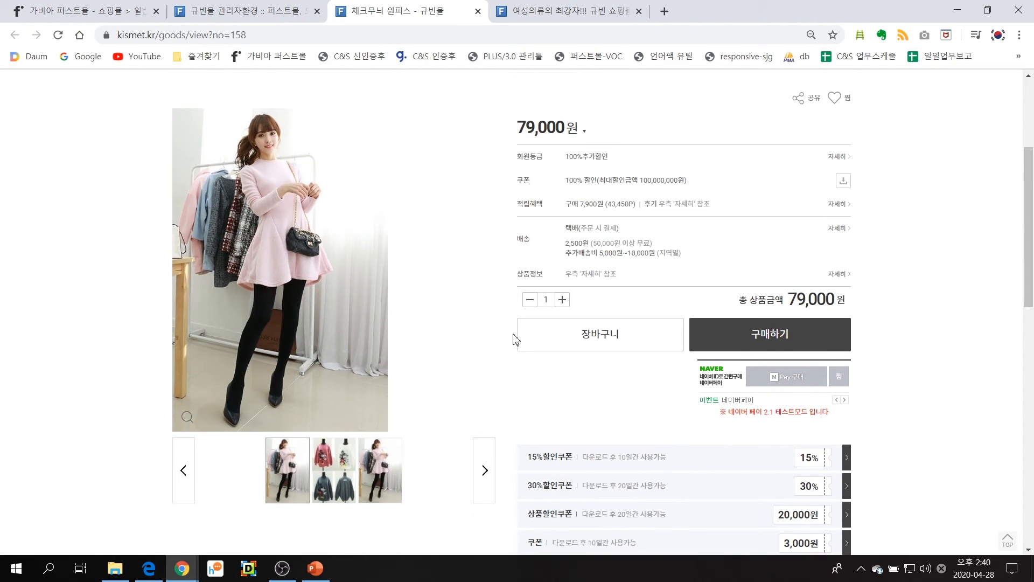
View the product information notice (상품 정보 제공 고시) and check the selling price on the shop page
double_click(529, 274)
click(842, 276)
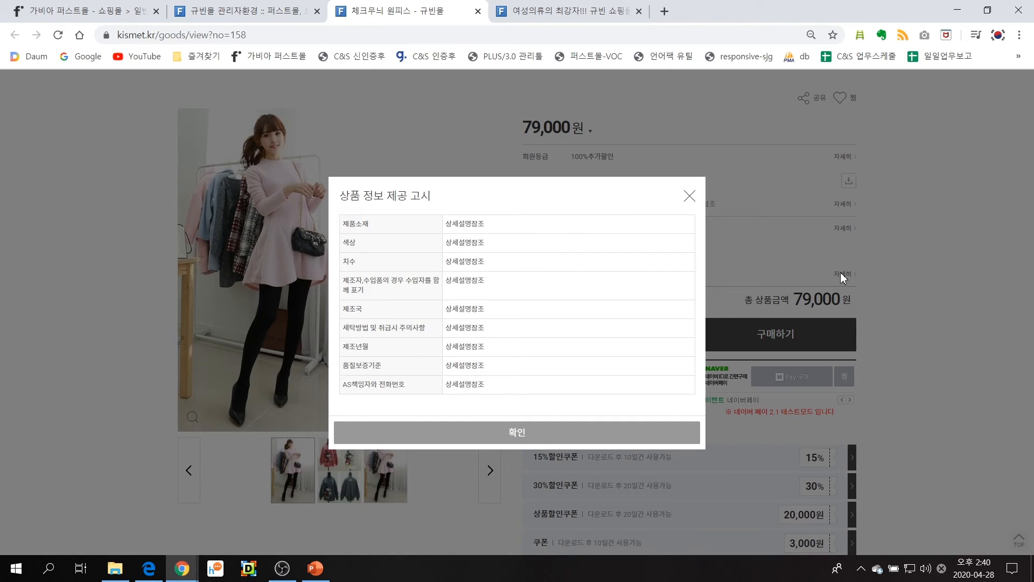
click(689, 196)
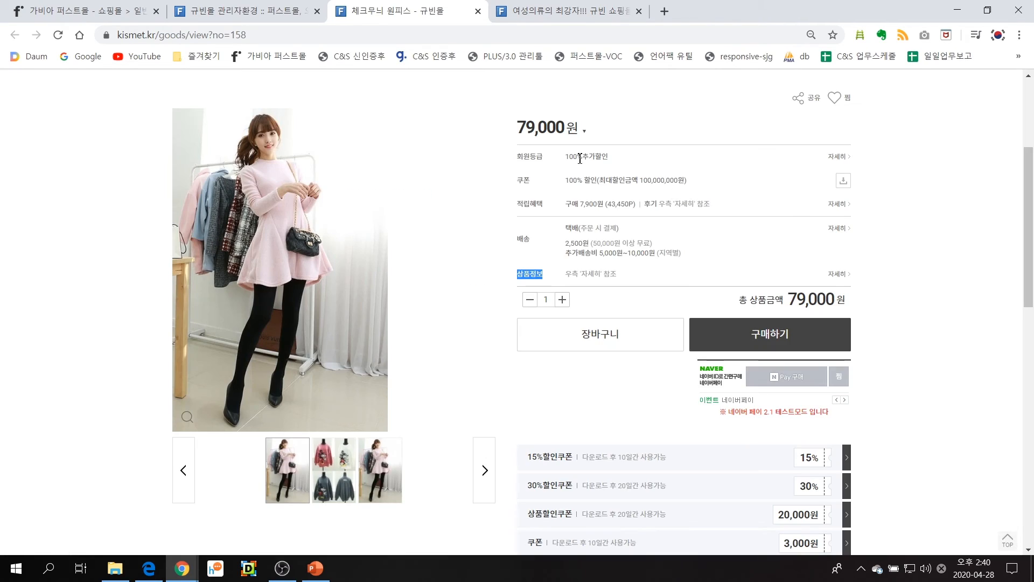
drag(515, 134, 575, 127)
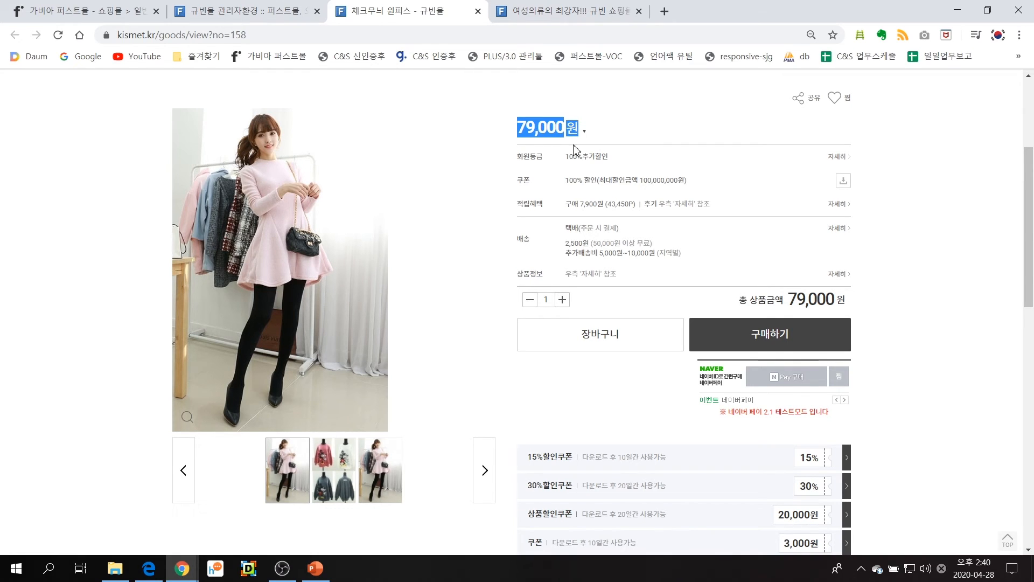
Review the detail description, product reviews, product inquiries and 교환/반품/배송 sections of the shop page
scroll(462, 330, down, 10)
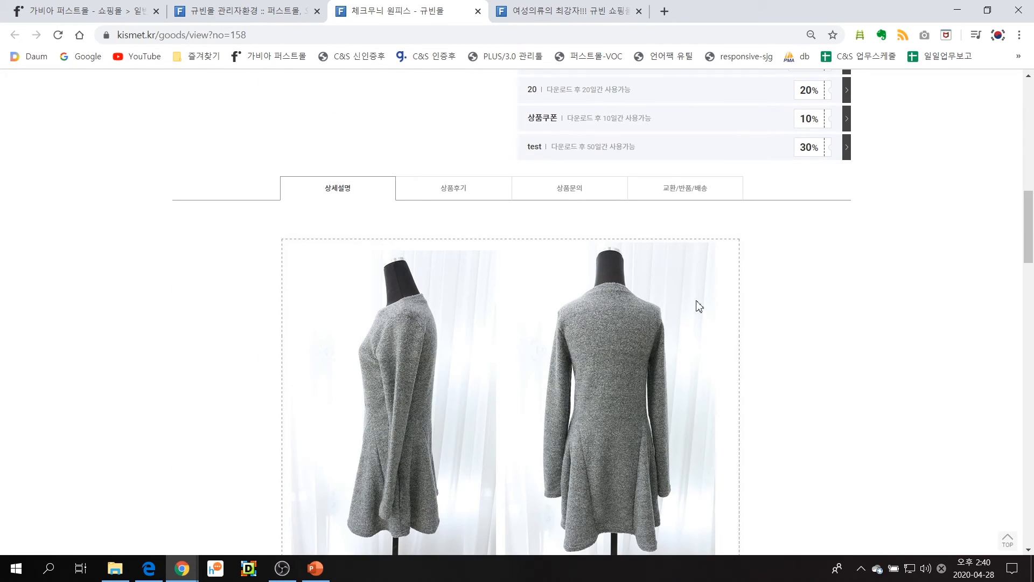
click(469, 196)
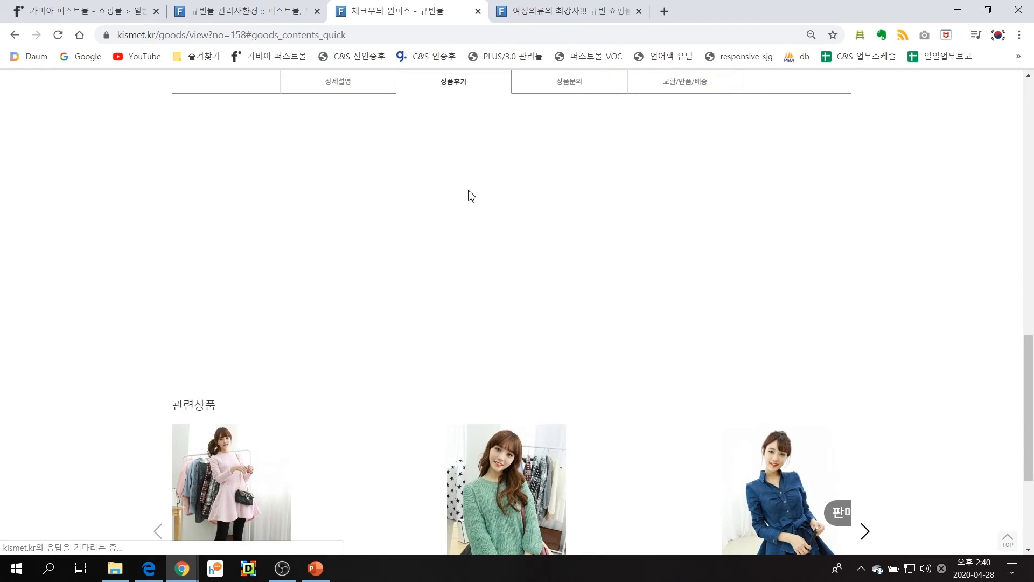
click(575, 89)
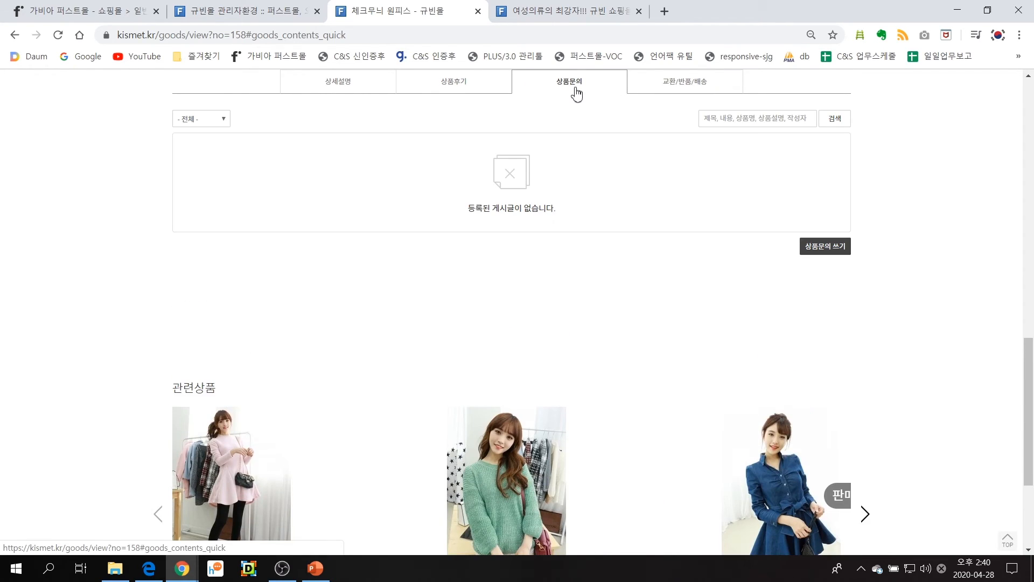
click(677, 91)
scroll(293, 138, down, 3)
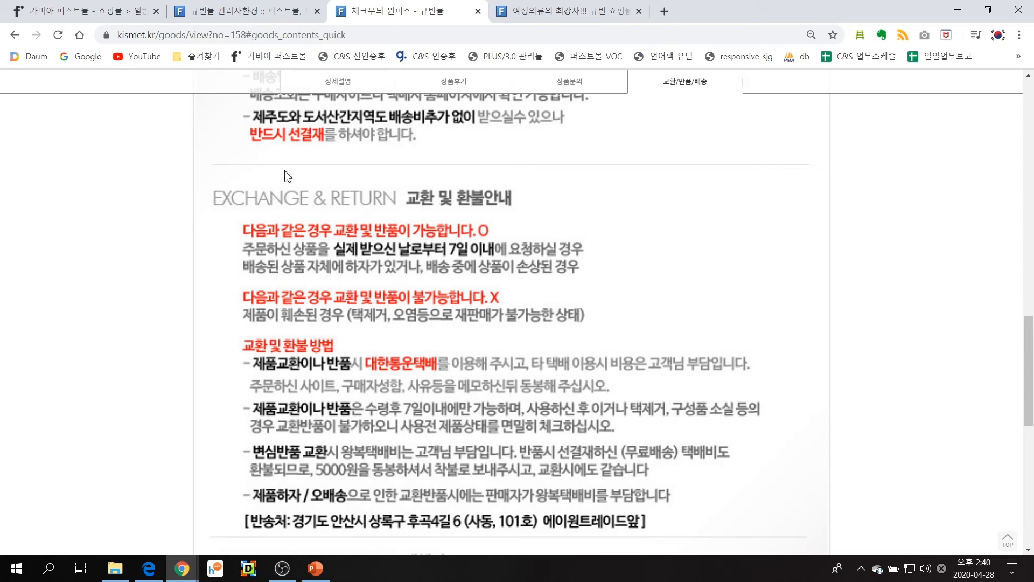
Open 체크무늬 원피스 for editing in the admin and enter the short description "20대를 위한 큐티한 스타일 여성 원피스"
click(263, 13)
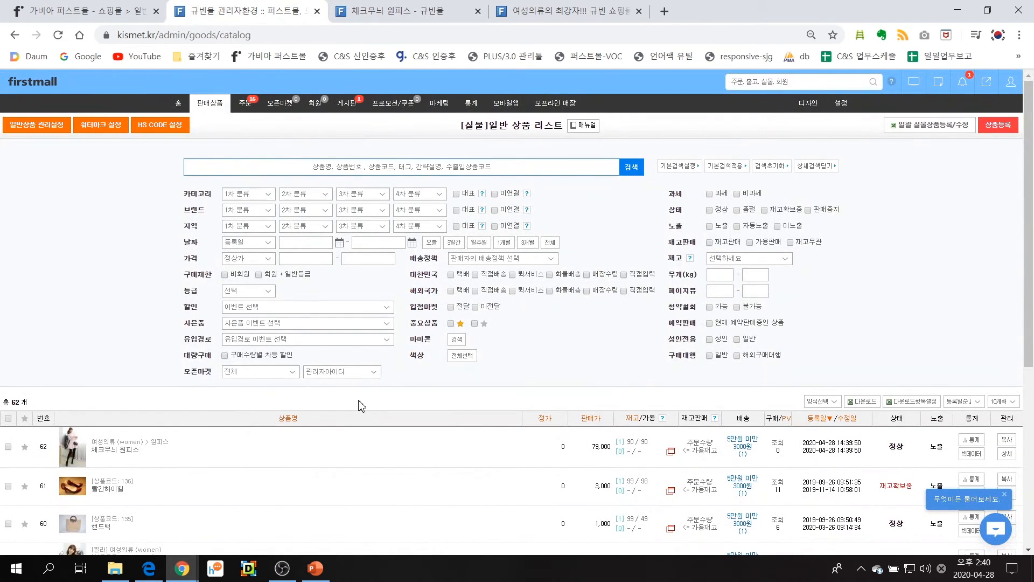
click(1006, 455)
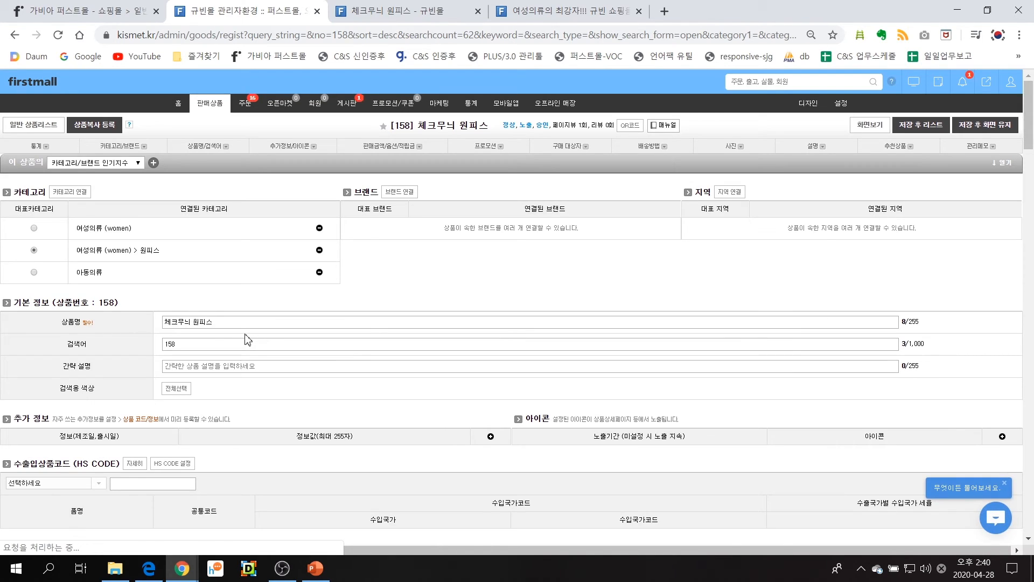
scroll(246, 340, down, 1)
drag(58, 303, 100, 303)
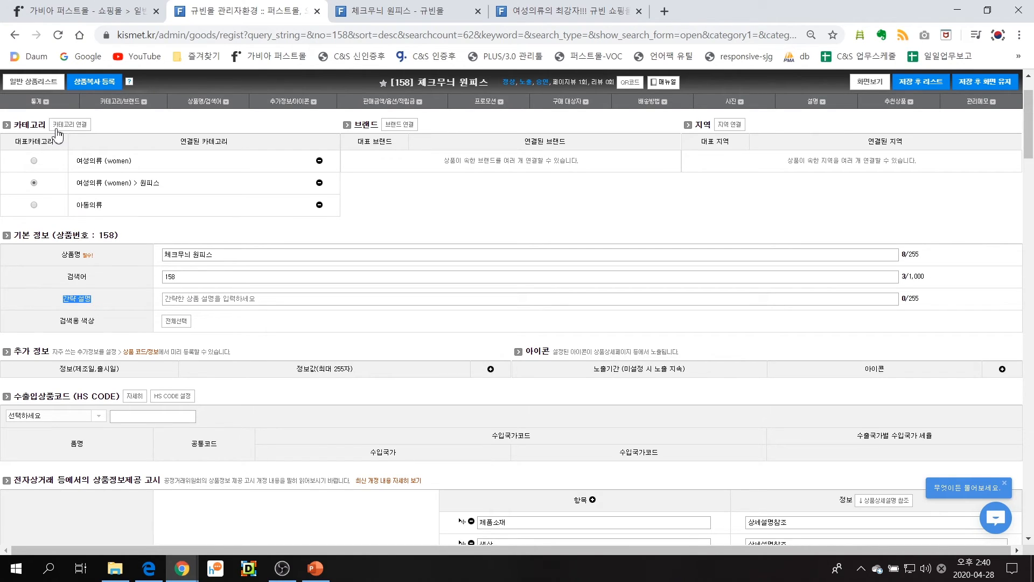
click(97, 303)
drag(63, 302, 71, 302)
click(193, 304)
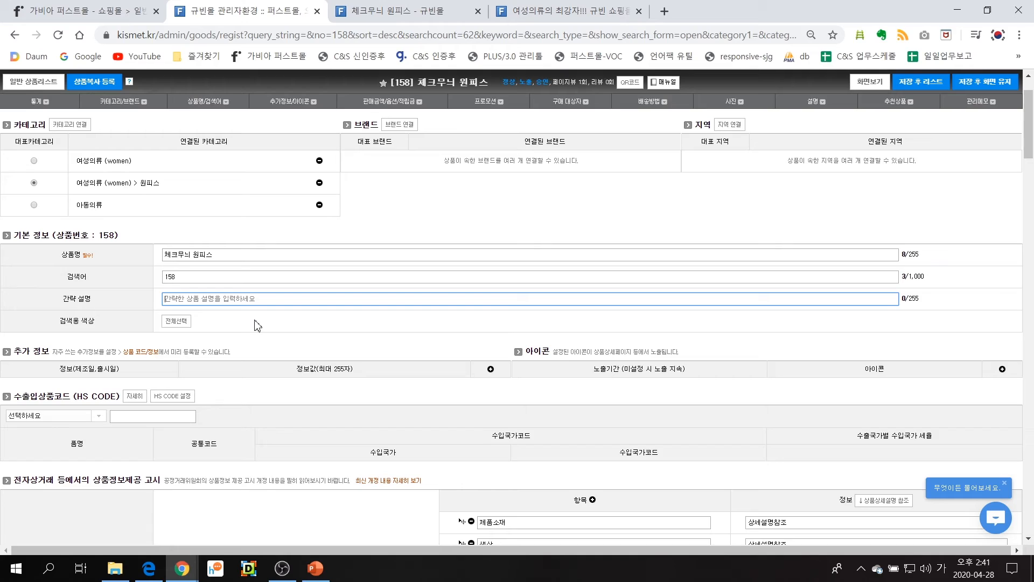
text(ㄹ)
key(BackSpace)
key(BackSpace)
key(BackSpace)
text(티핸)
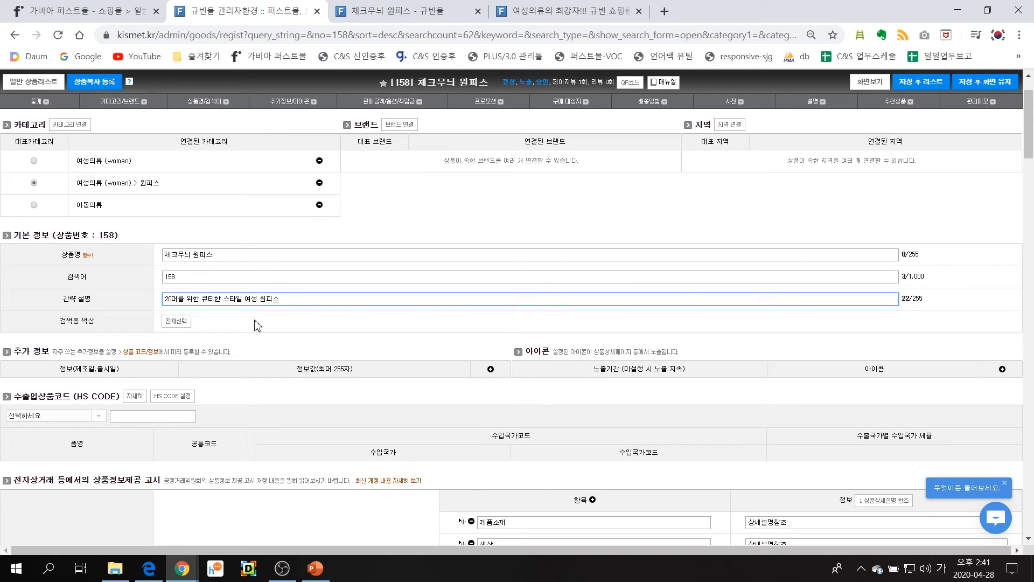
Save the edited product while staying on its edit page
scroll(259, 325, down, 1)
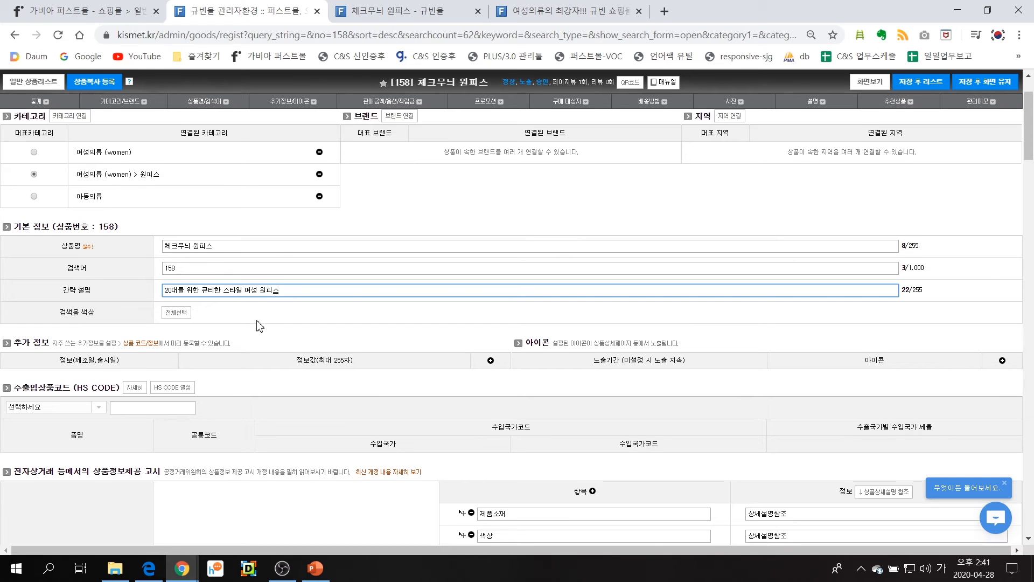
click(982, 95)
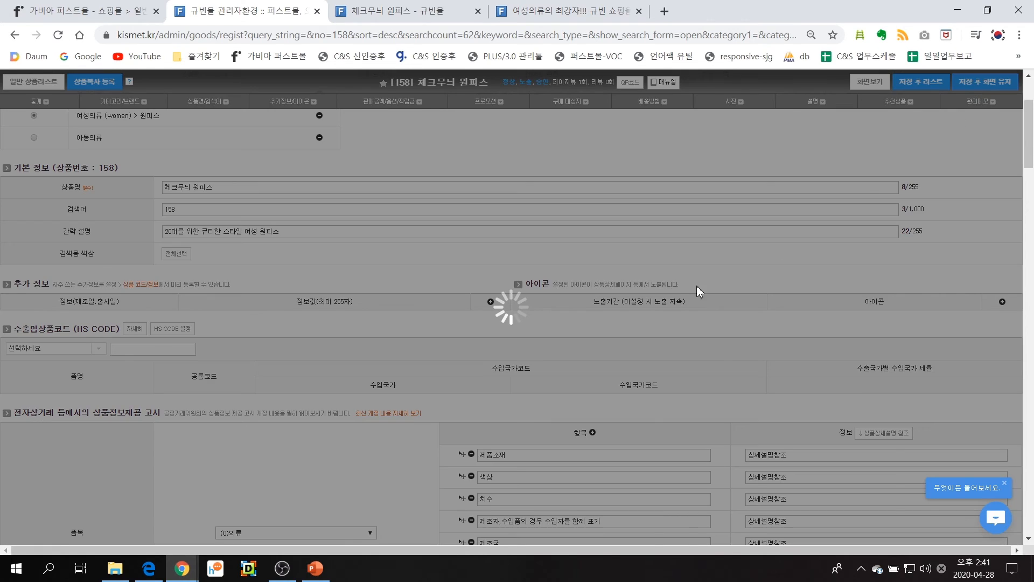
click(509, 329)
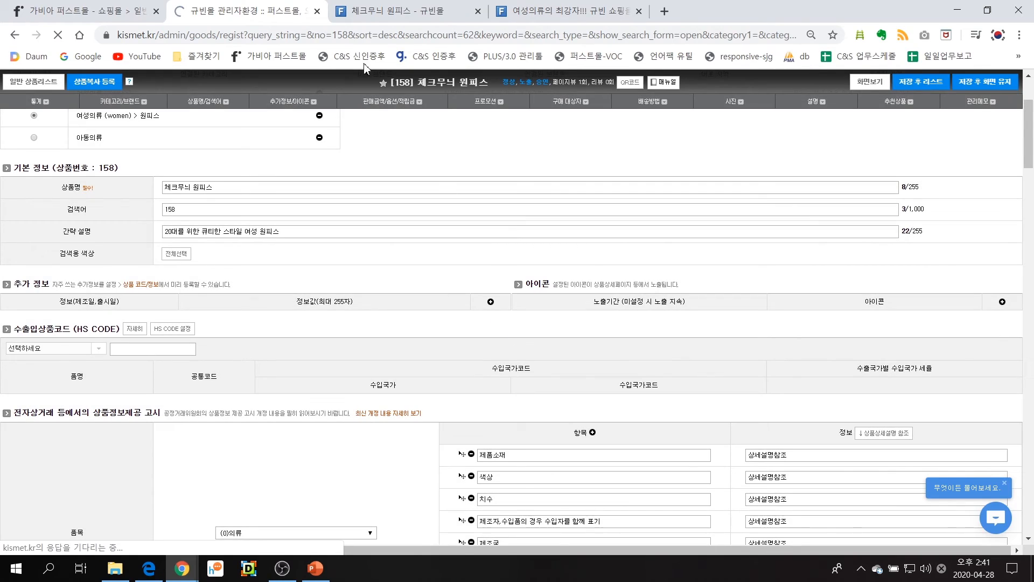
Reload the product's shop page and check the short description beneath the product title
click(380, 11)
scroll(427, 153, up, 7)
scroll(429, 155, up, 10)
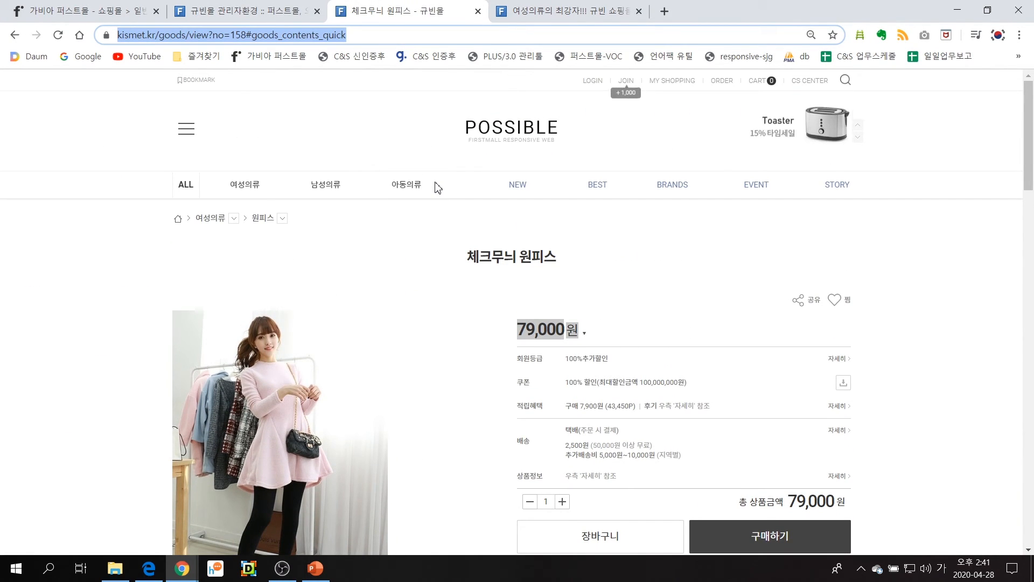
key(Return)
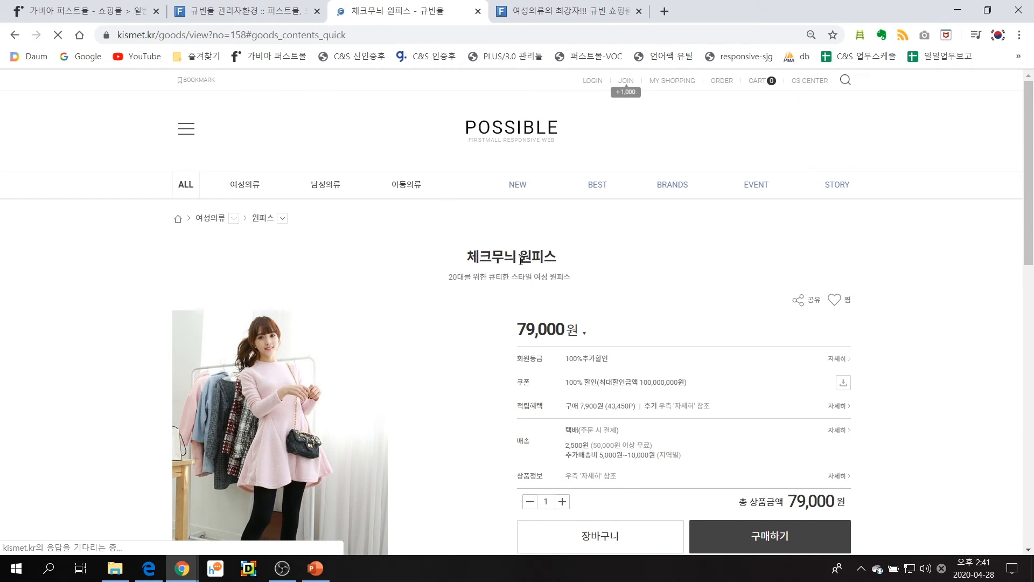
drag(450, 277, 596, 280)
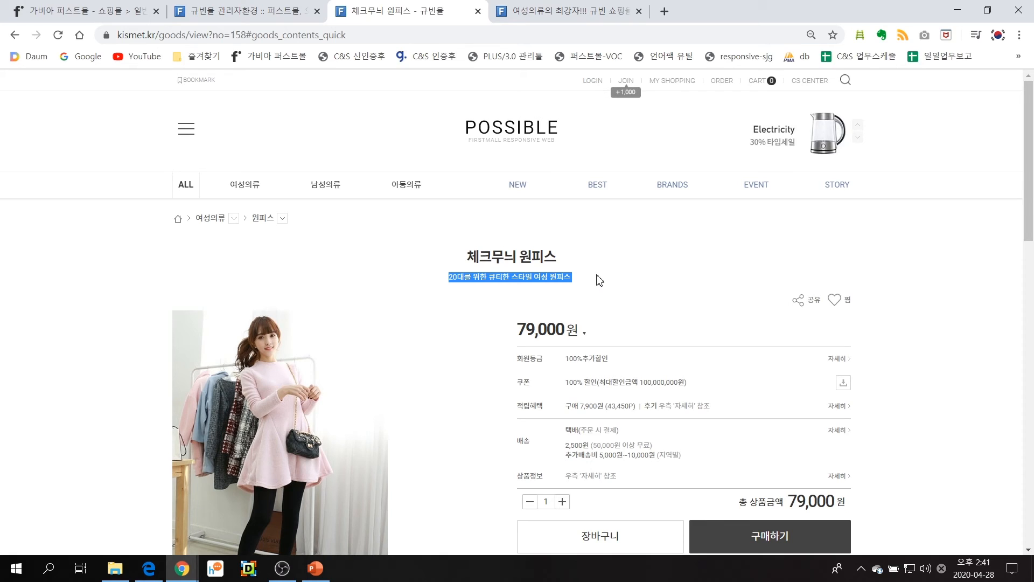
Return to the 체크무늬 원피스 edit page in the admin and add a Good!! icon with no display period
click(529, 287)
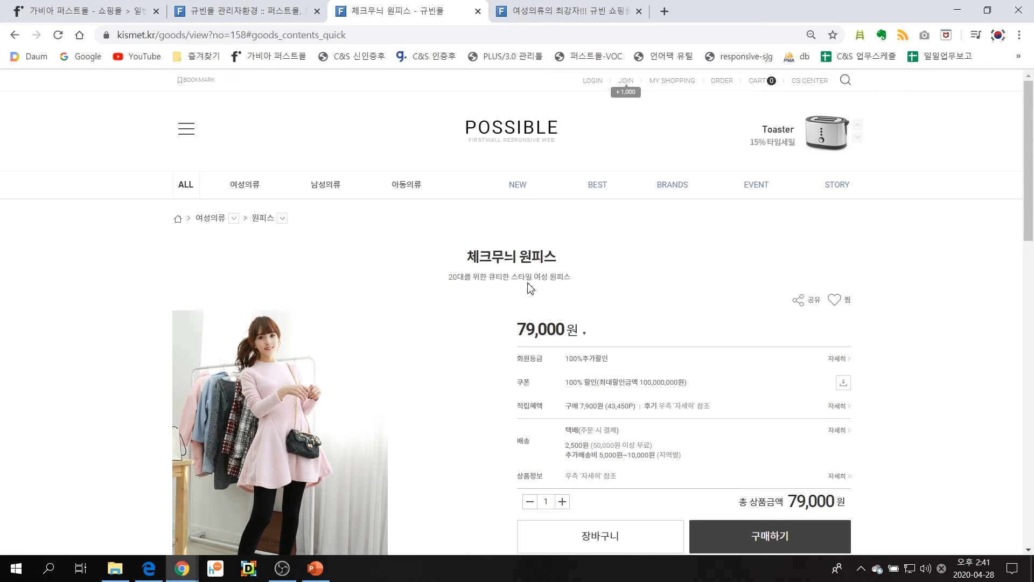
click(235, 9)
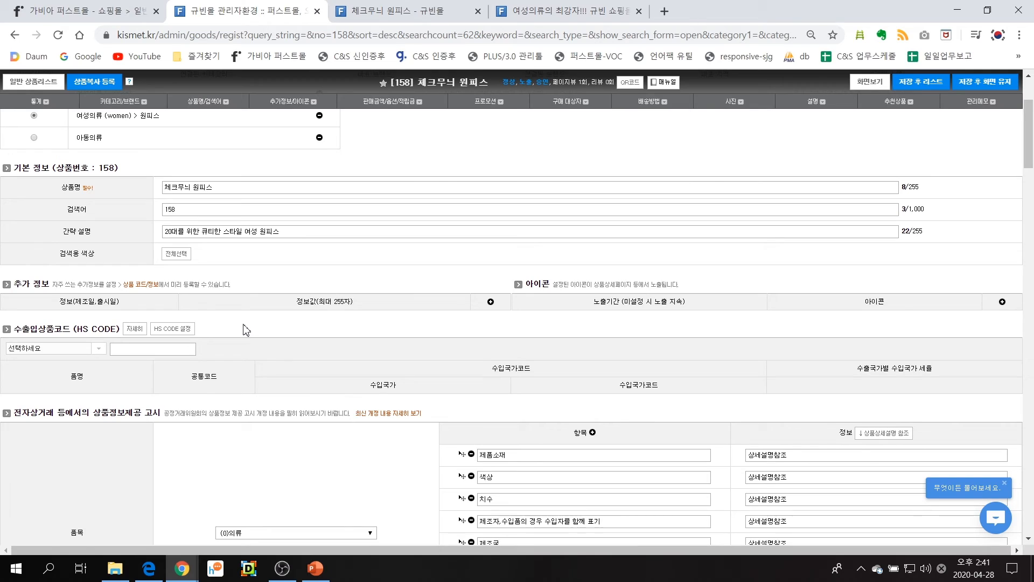
drag(528, 287, 557, 281)
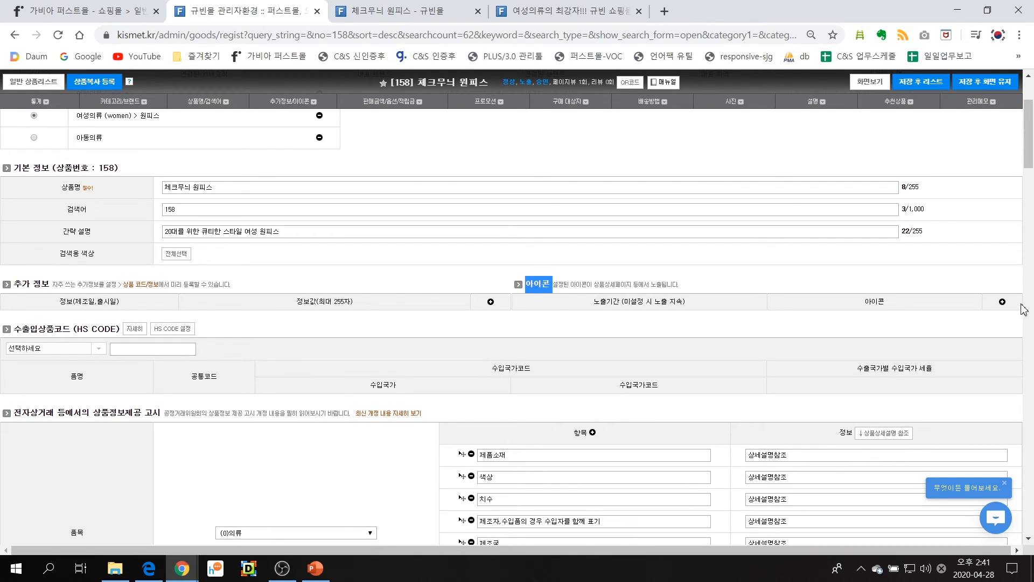
click(1002, 301)
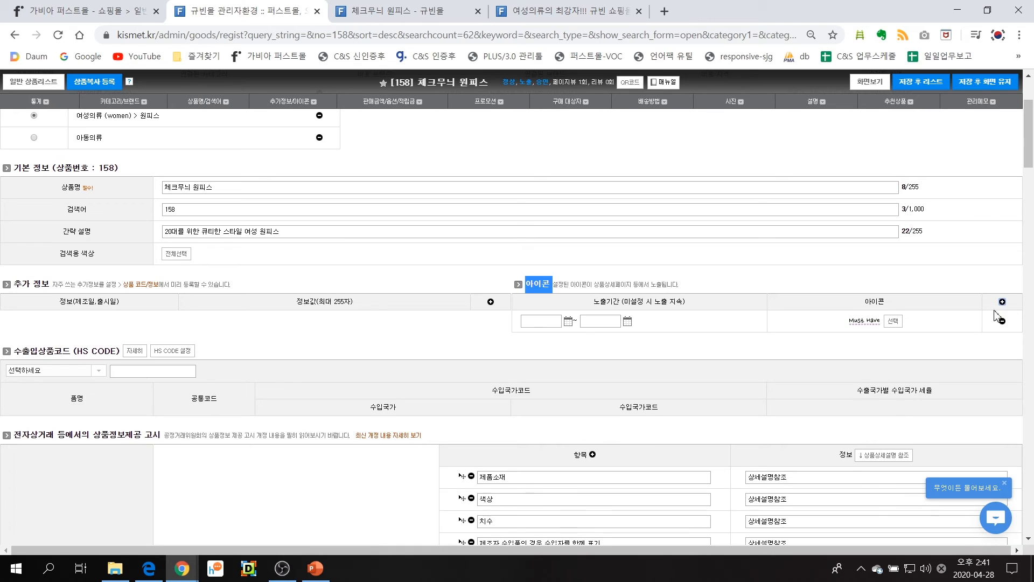
click(894, 320)
click(480, 311)
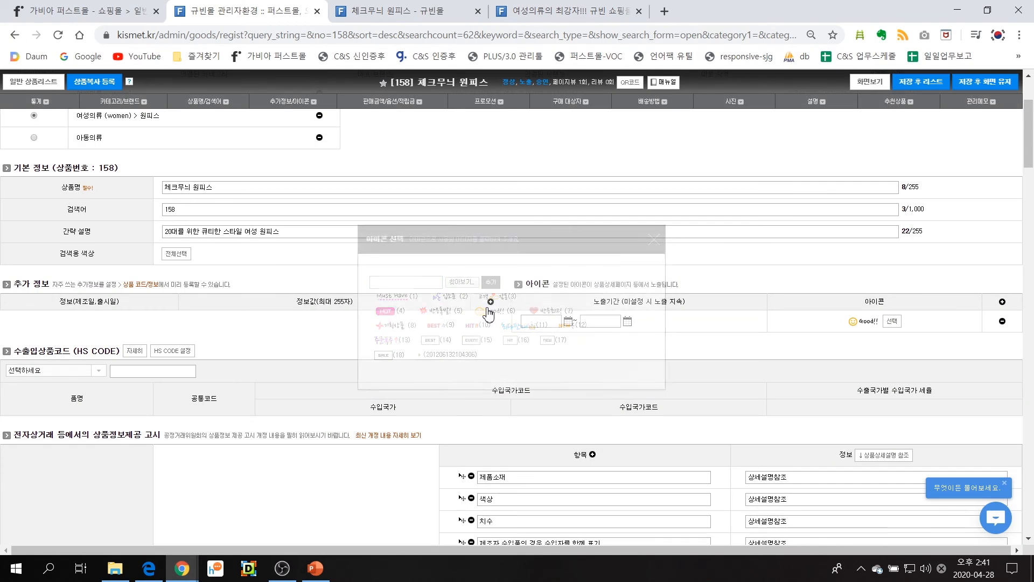
Add two more product icons, 반응폭발! and Must Have, leaving their display periods empty
click(1003, 302)
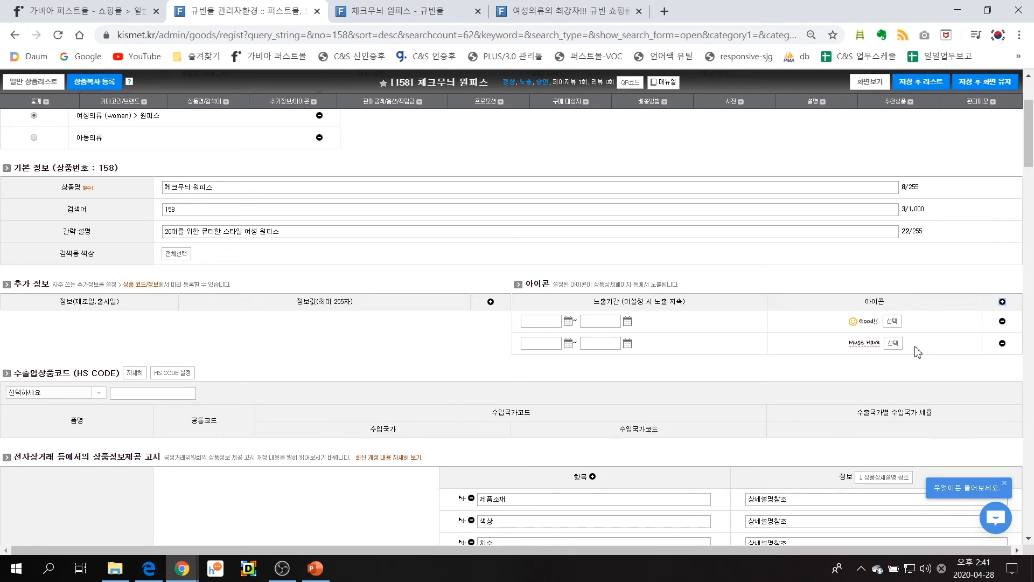
click(893, 342)
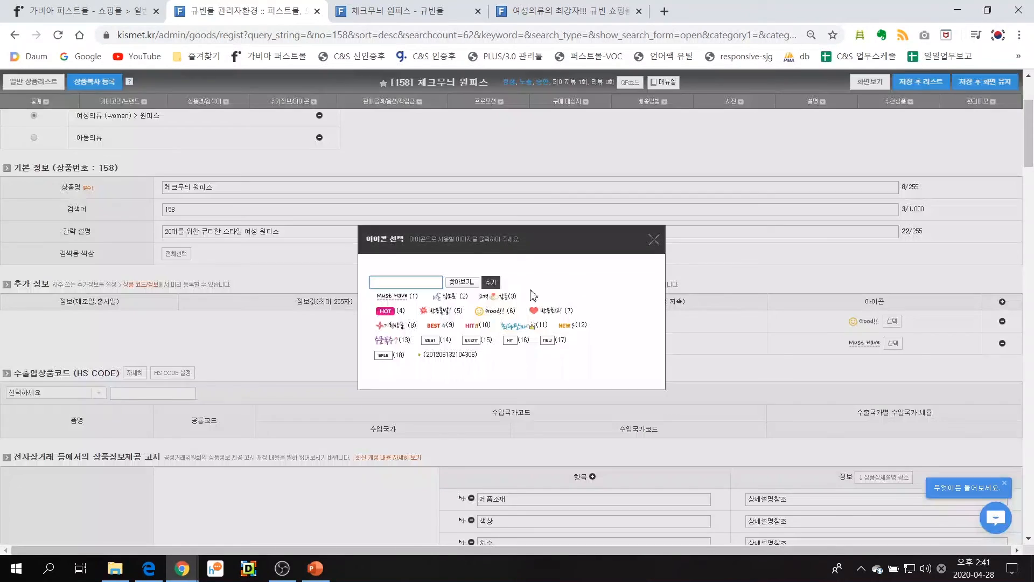
click(439, 311)
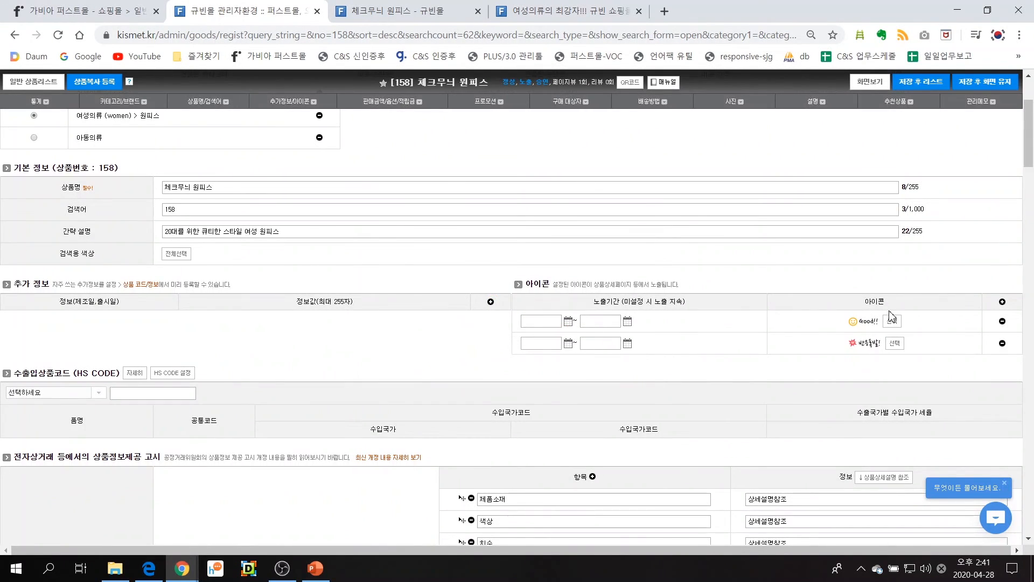
click(1003, 302)
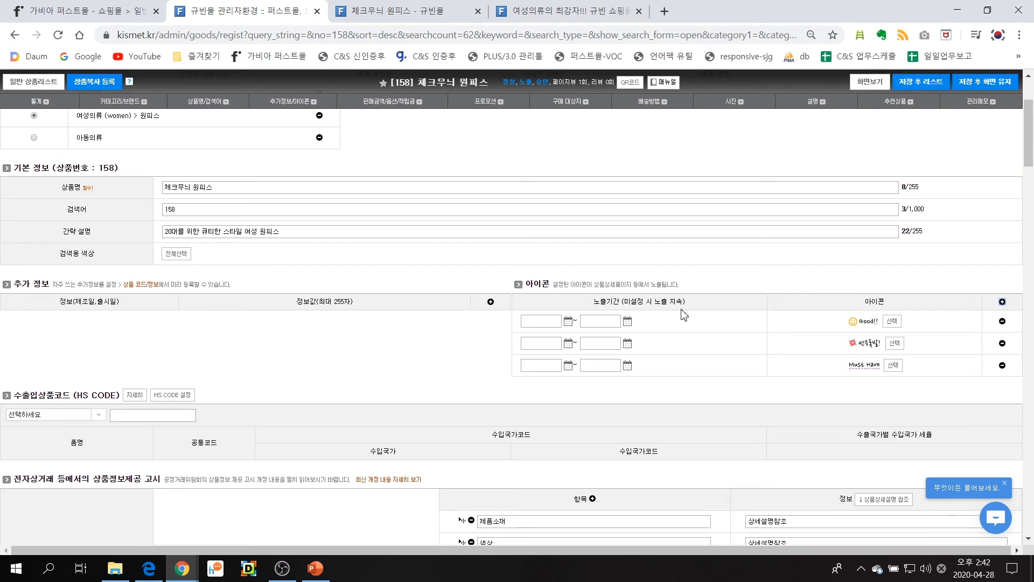
click(893, 365)
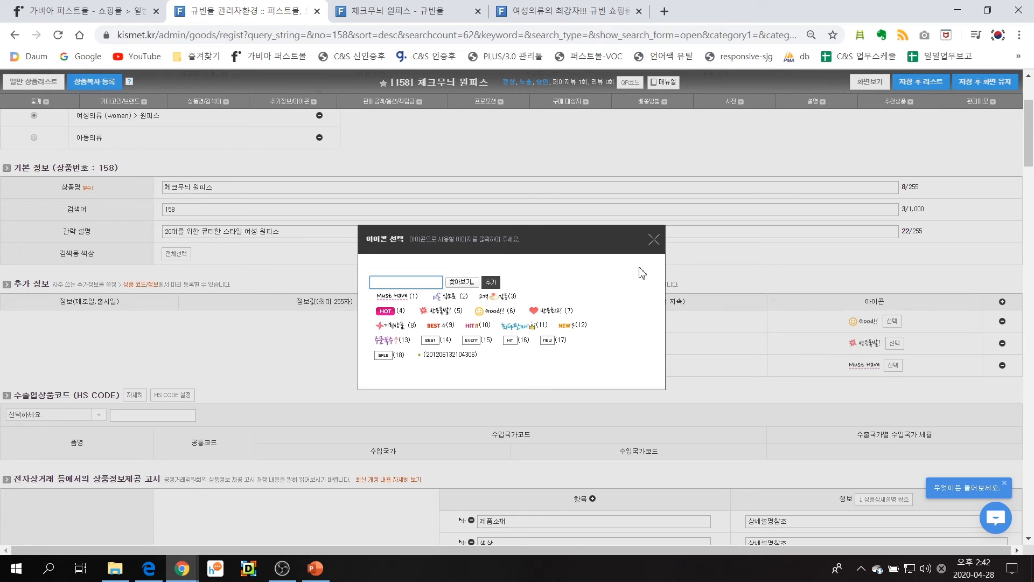
click(653, 244)
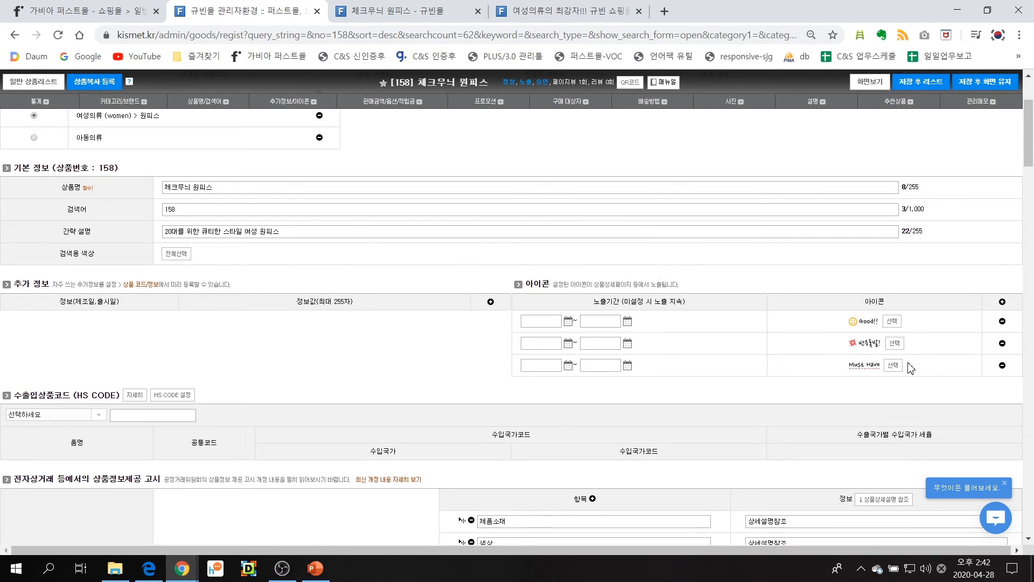
Save the product while staying on its edit page and reload its shop page to check the icons beside the short description
click(973, 91)
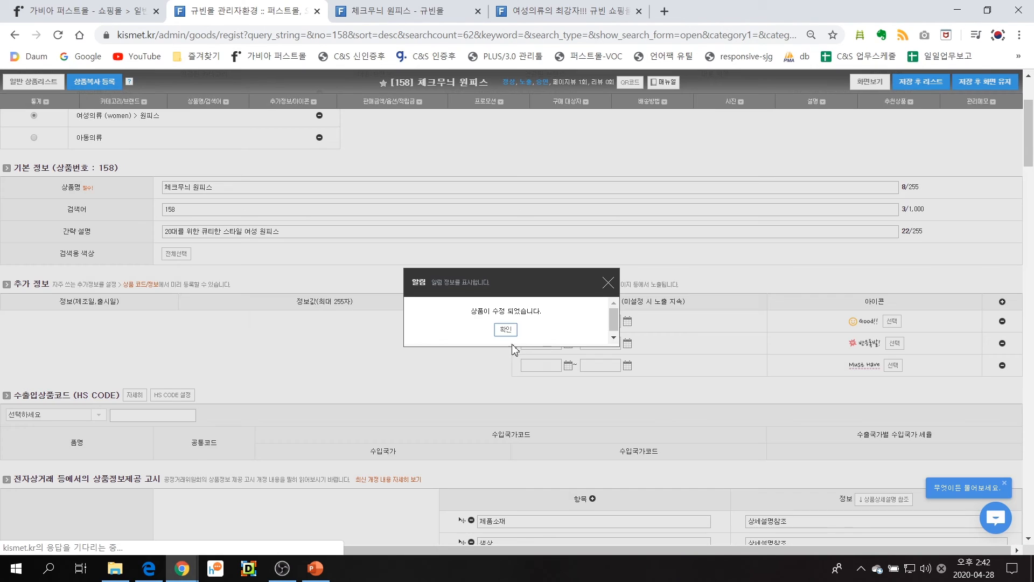
click(507, 326)
click(380, 13)
click(395, 34)
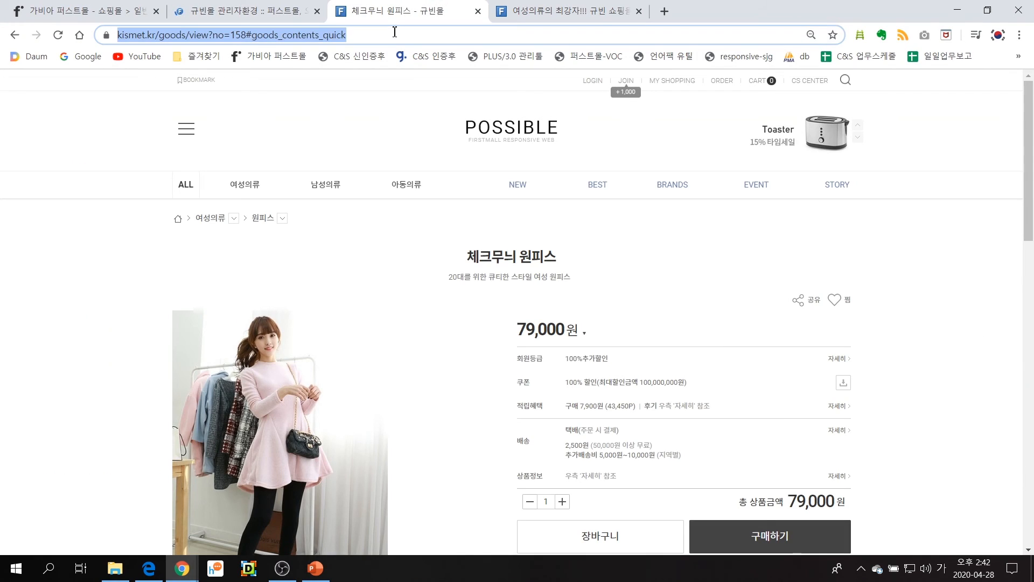
key(Return)
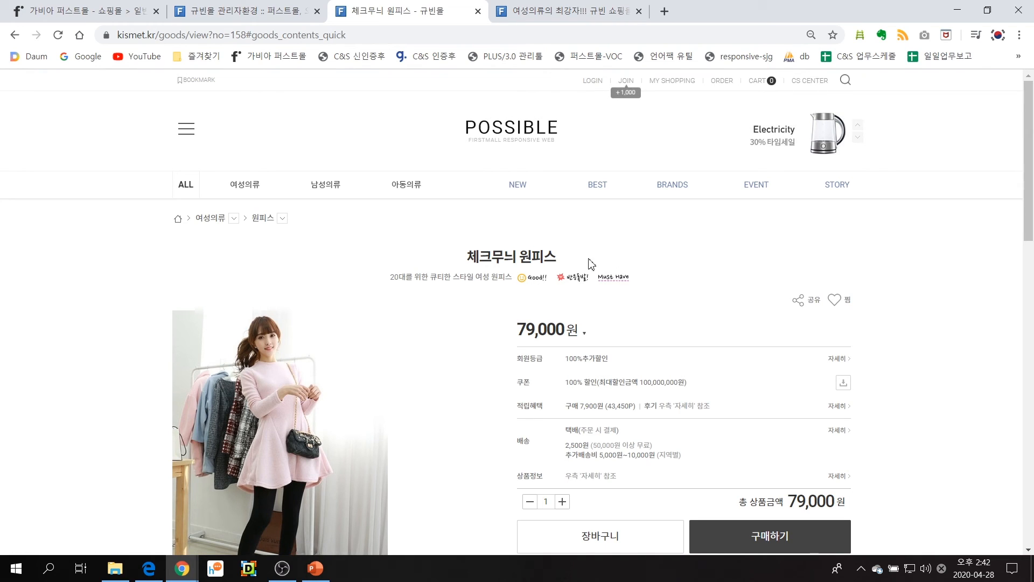
mouse_move(341, 179)
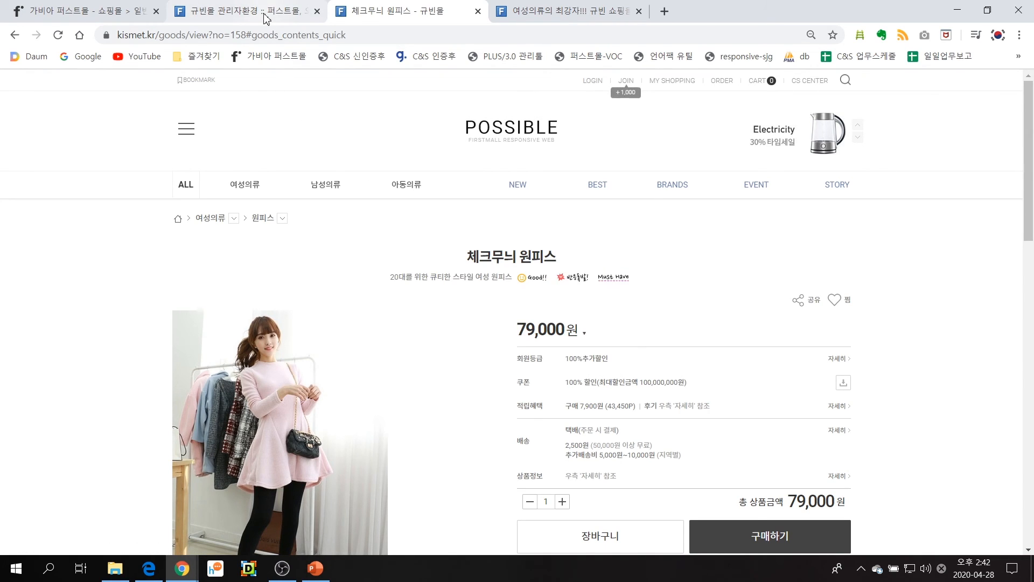
Back on the product's admin edit page, set 필수옵션 to 여러 개 사용 and open the window for creating required options
click(264, 14)
scroll(479, 382, down, 9)
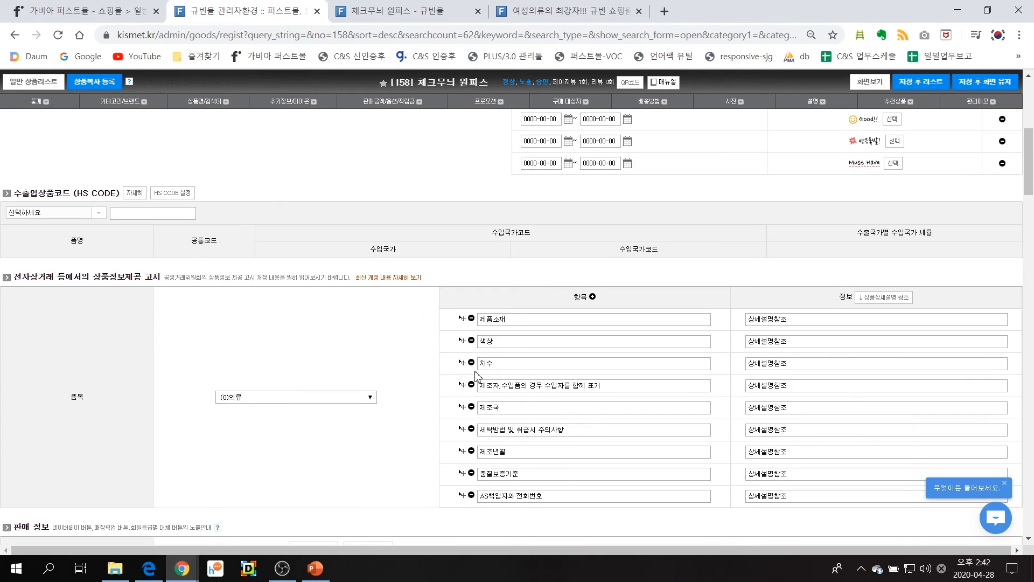
scroll(477, 376, down, 3)
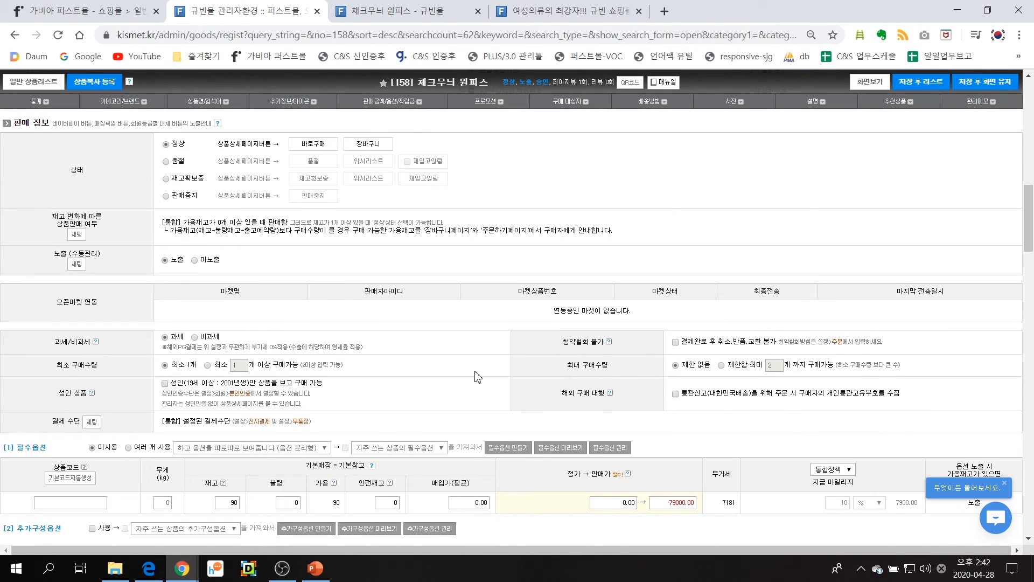
scroll(476, 376, down, 3)
scroll(212, 292, down, 1)
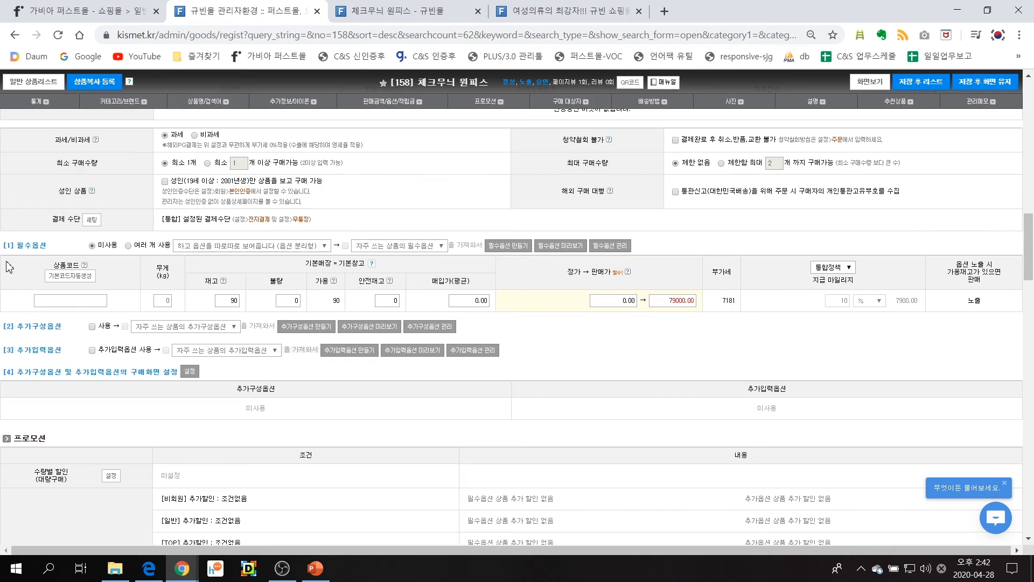
drag(17, 246, 46, 246)
double_click(229, 301)
click(658, 303)
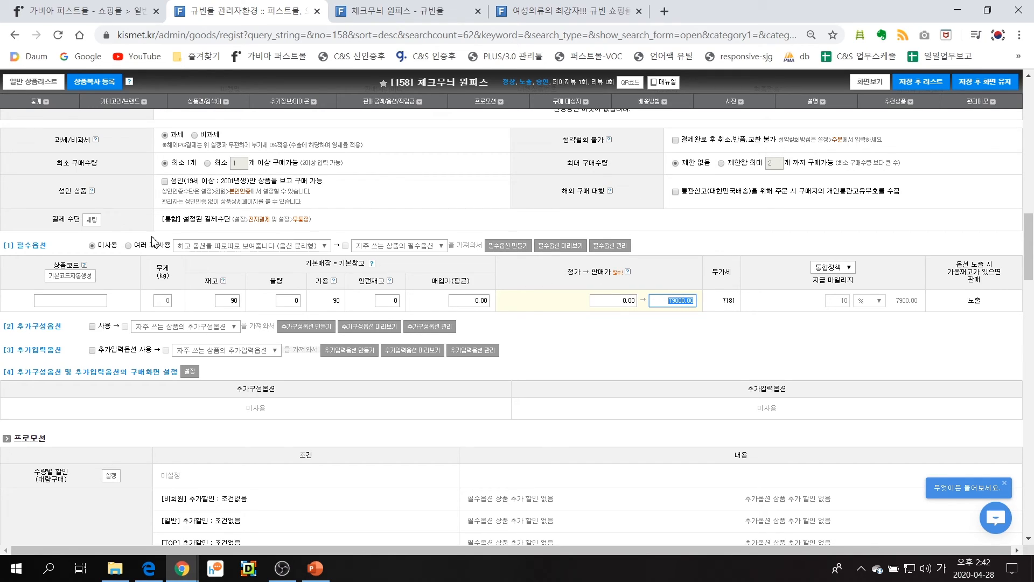
click(136, 247)
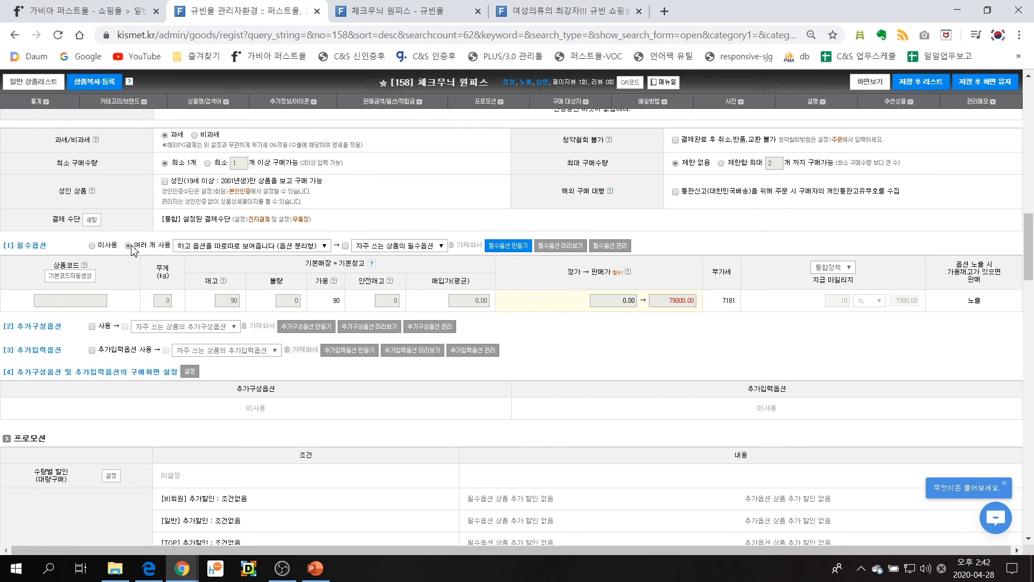
drag(136, 249, 170, 249)
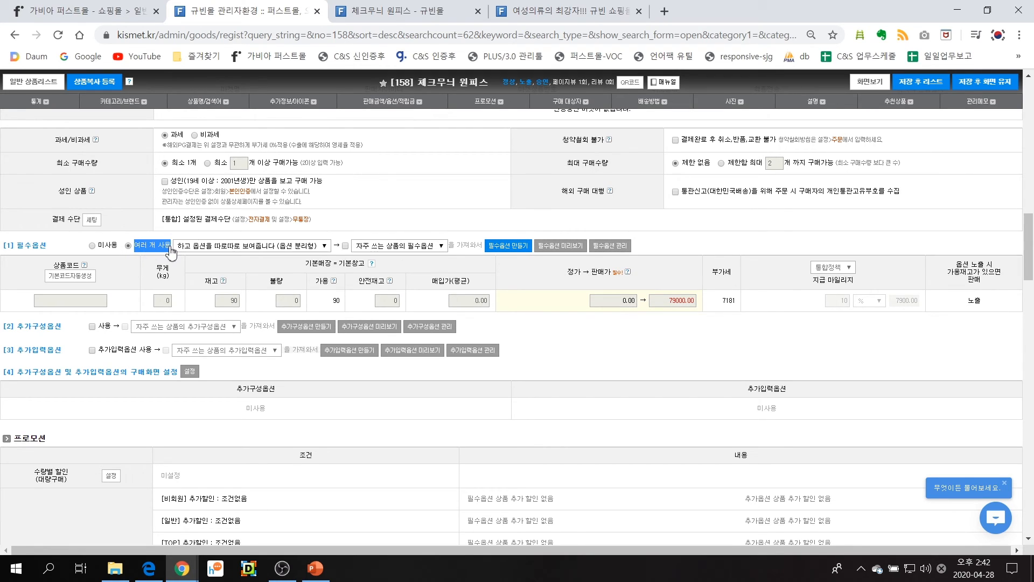
click(506, 251)
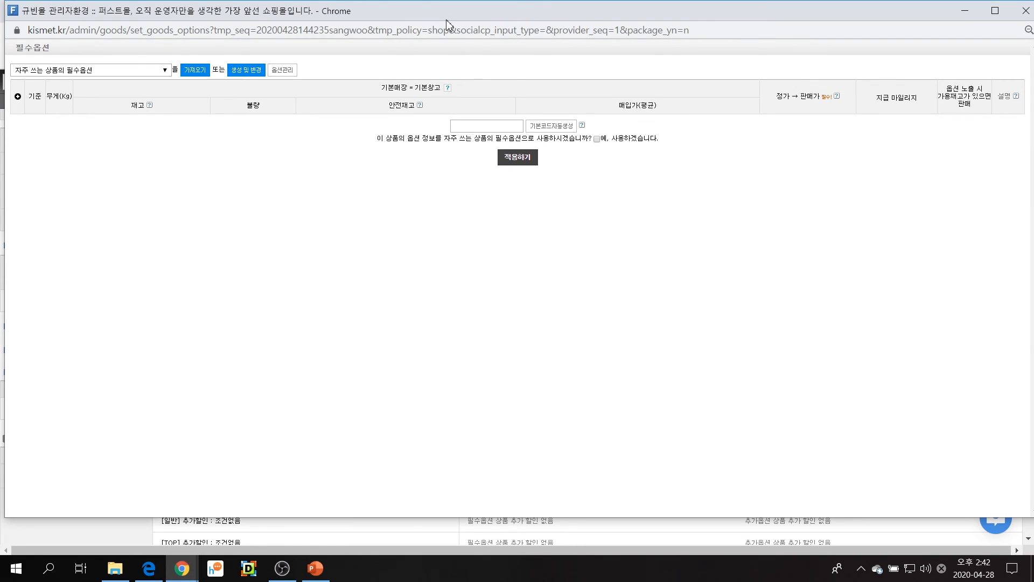
Start generating required options and enter the option 컬러 with values 핑크,그레이 and option prices 0,0
click(247, 81)
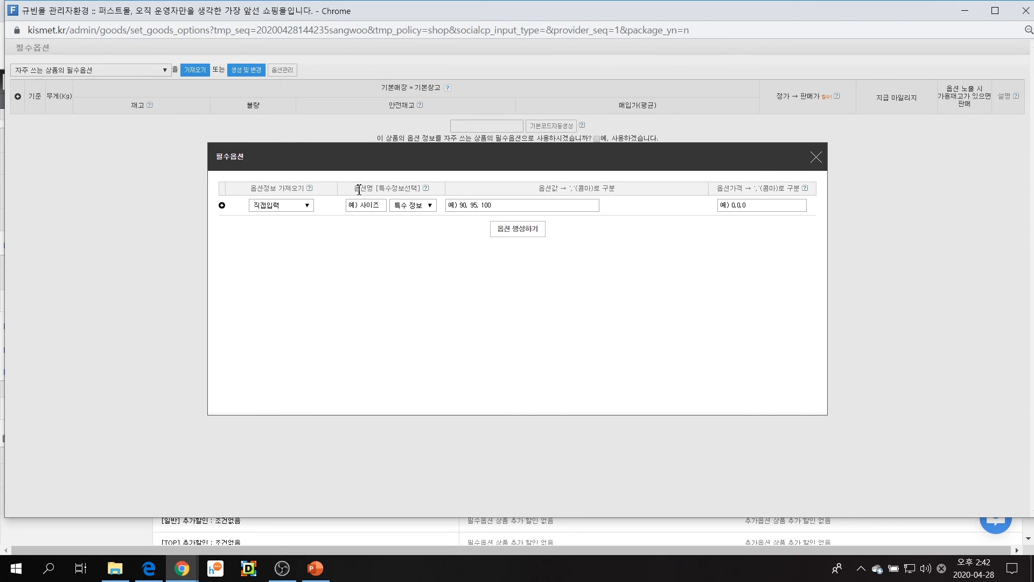
drag(360, 190, 376, 184)
click(370, 206)
click(533, 204)
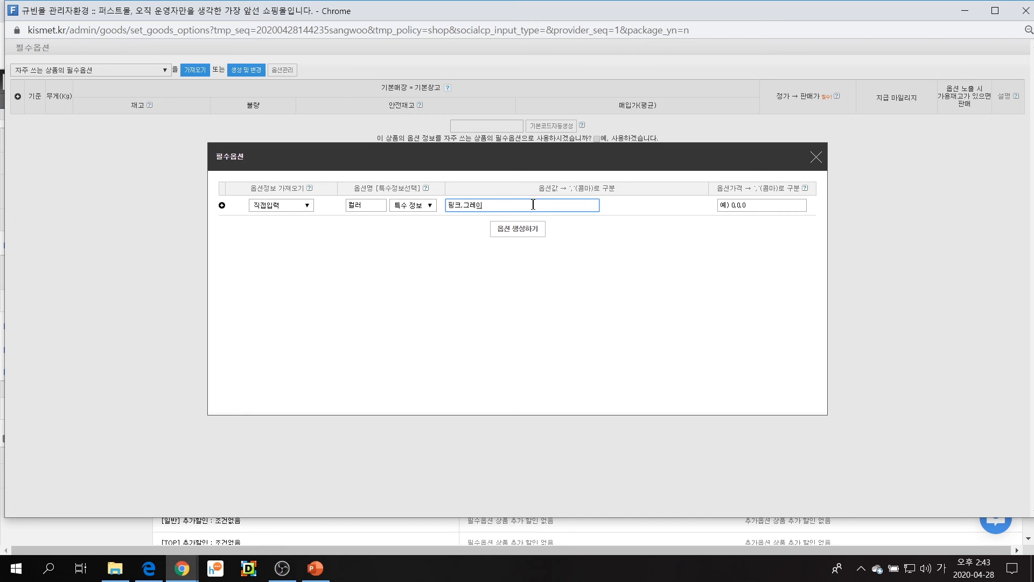
click(727, 204)
text(0,0)
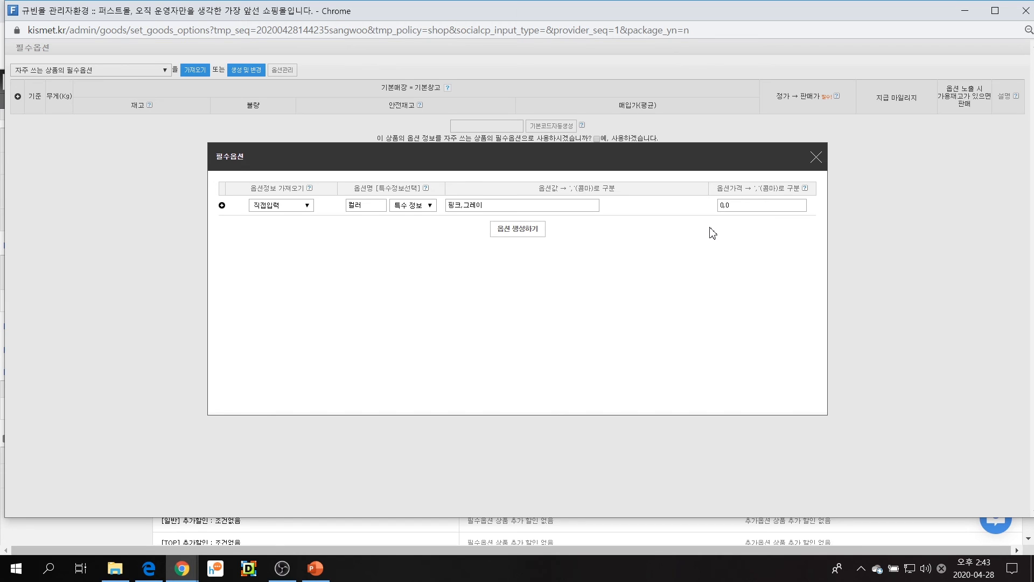
Add a second option 사이즈 with values 44,55,66 and option prices 0,0,0, and generate the option combinations
click(222, 206)
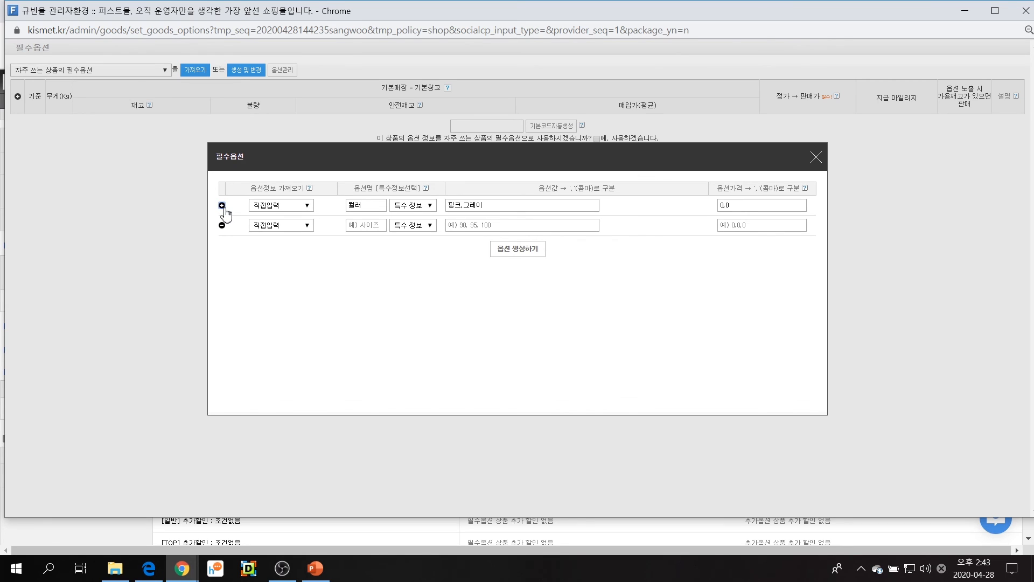
click(369, 230)
text(사이즈)
key(Tab)
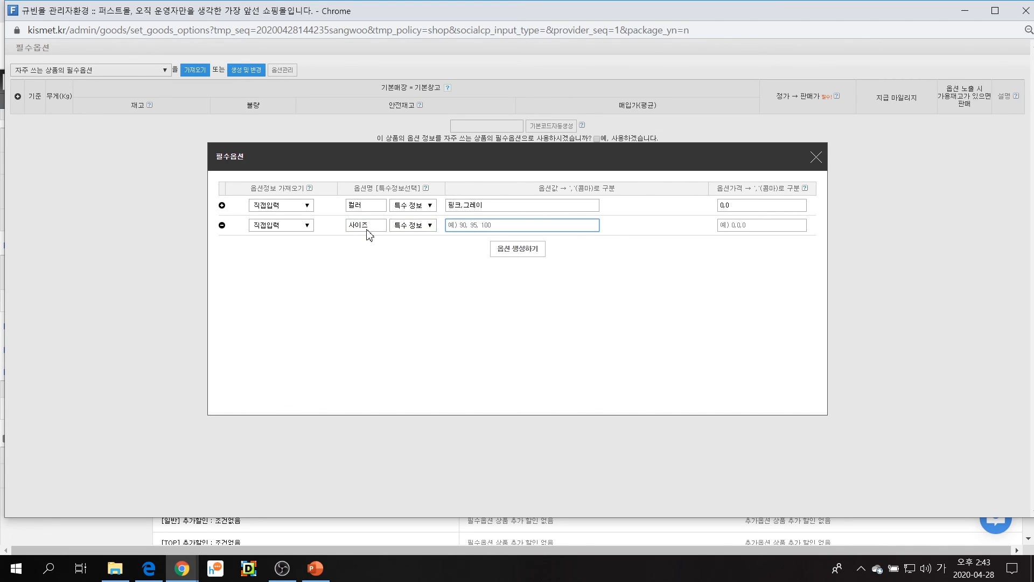
text(44,55,66)
click(640, 262)
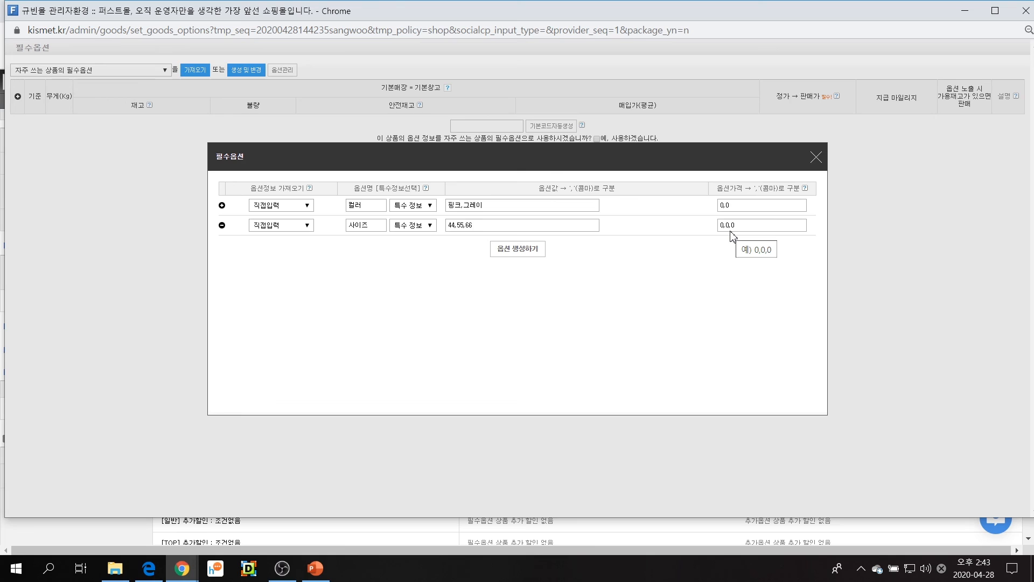
click(543, 250)
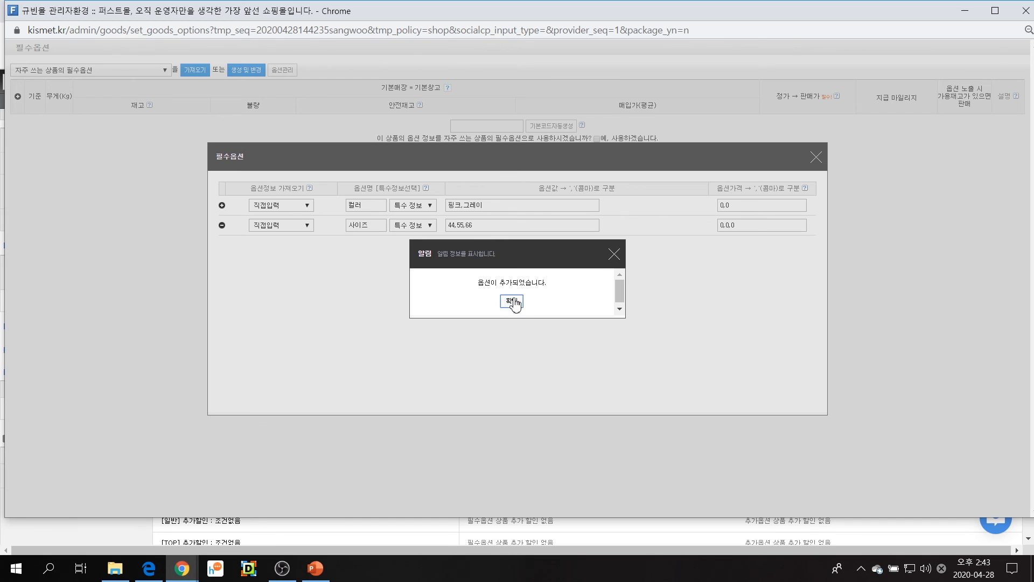
click(511, 300)
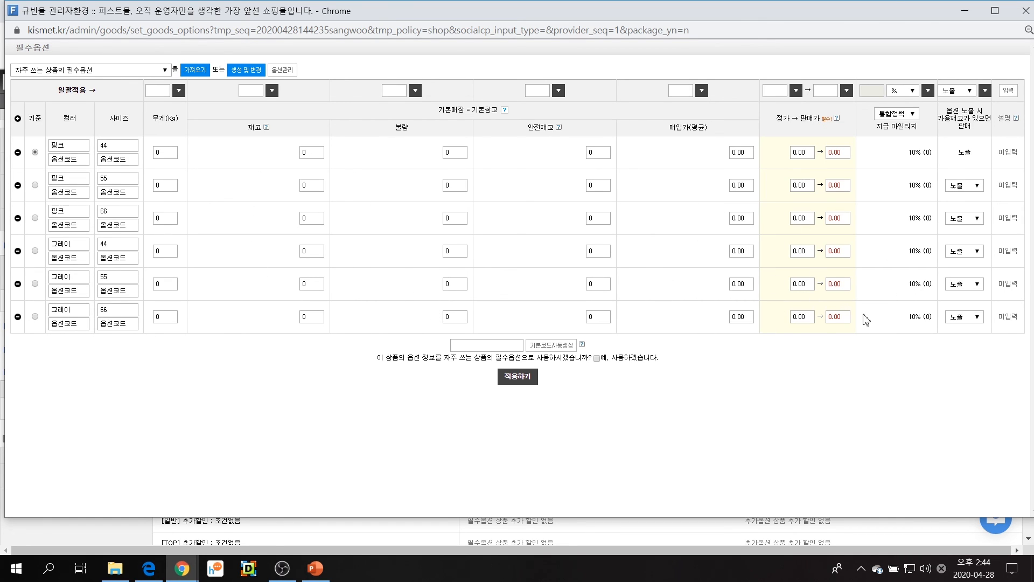
Bulk-apply a stock of 90, a list price of 99000 and a sale price of 79000 to all option combinations
click(259, 91)
click(273, 91)
click(774, 91)
text(99000)
click(796, 91)
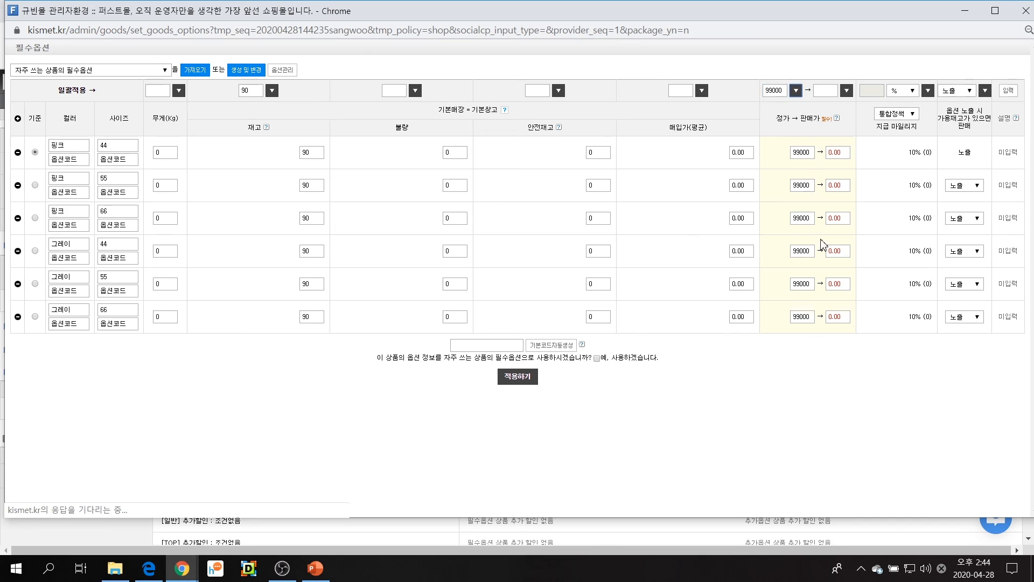
click(823, 90)
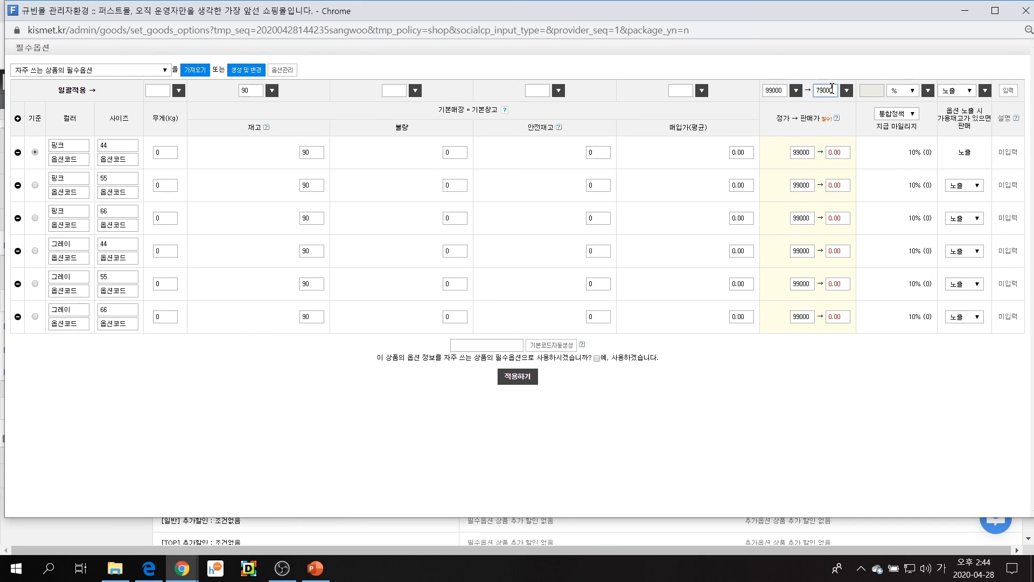
click(847, 90)
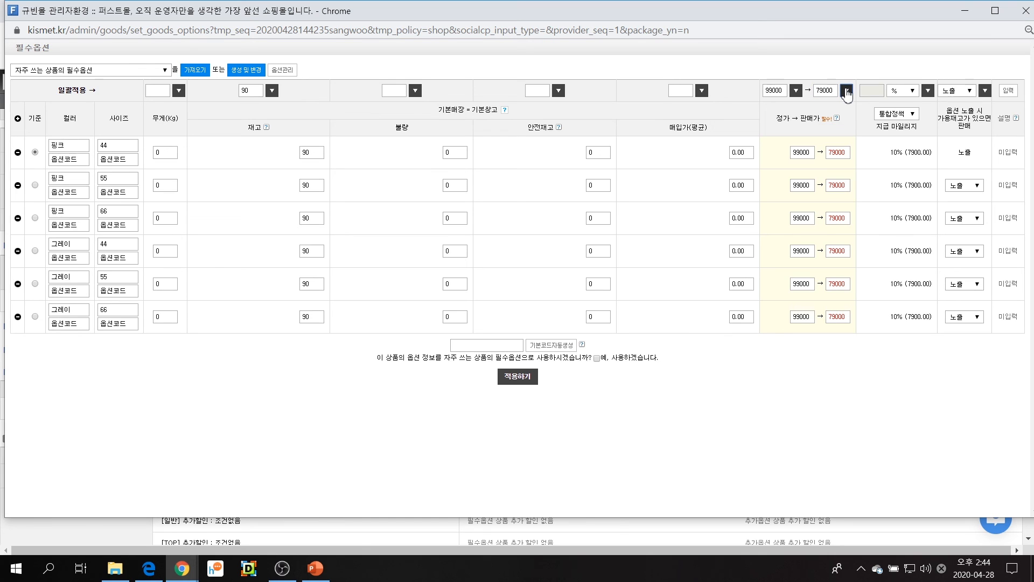
Apply the generated colour and size options to the product and save it
click(522, 377)
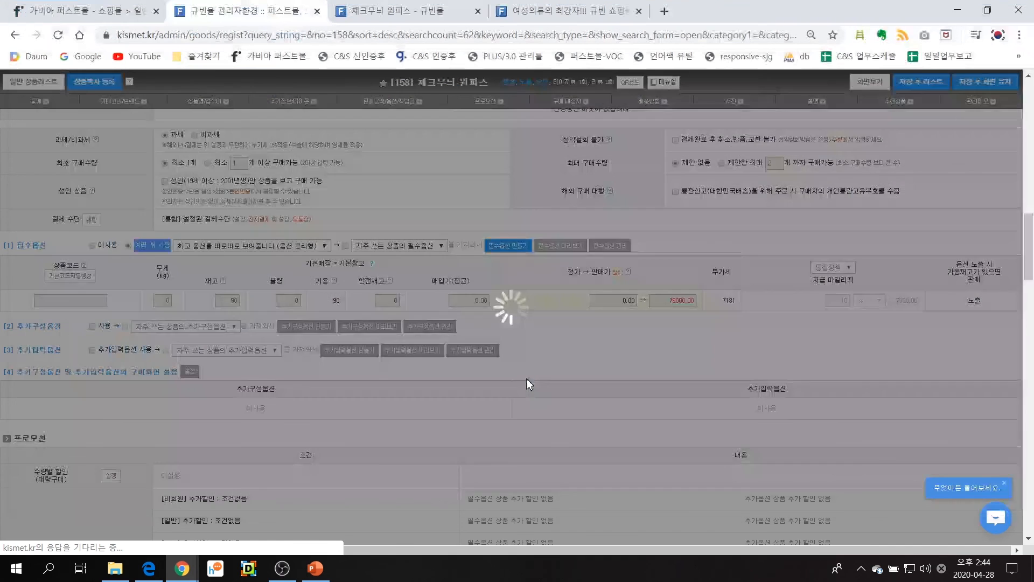
scroll(528, 380, down, 1)
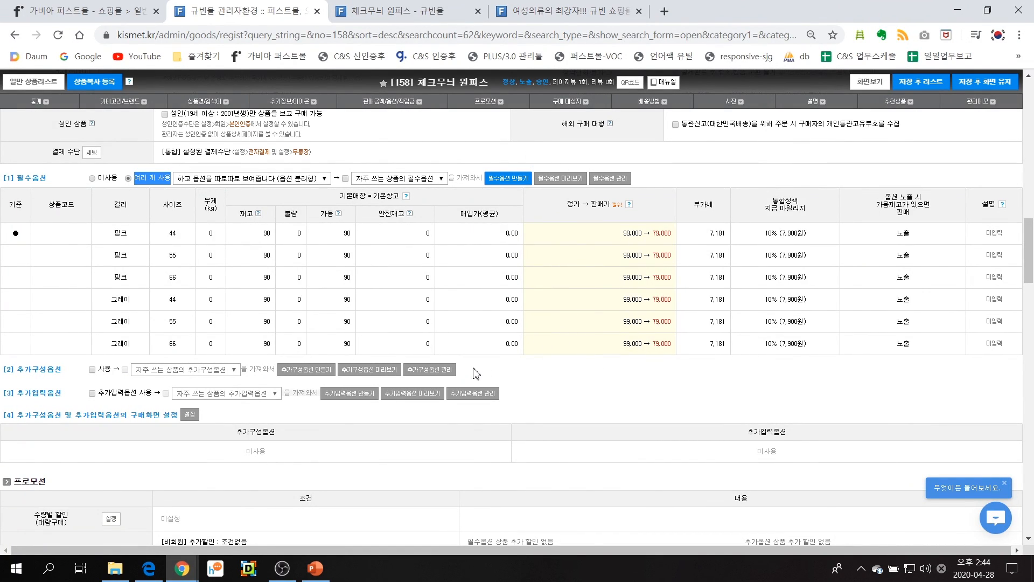
click(939, 91)
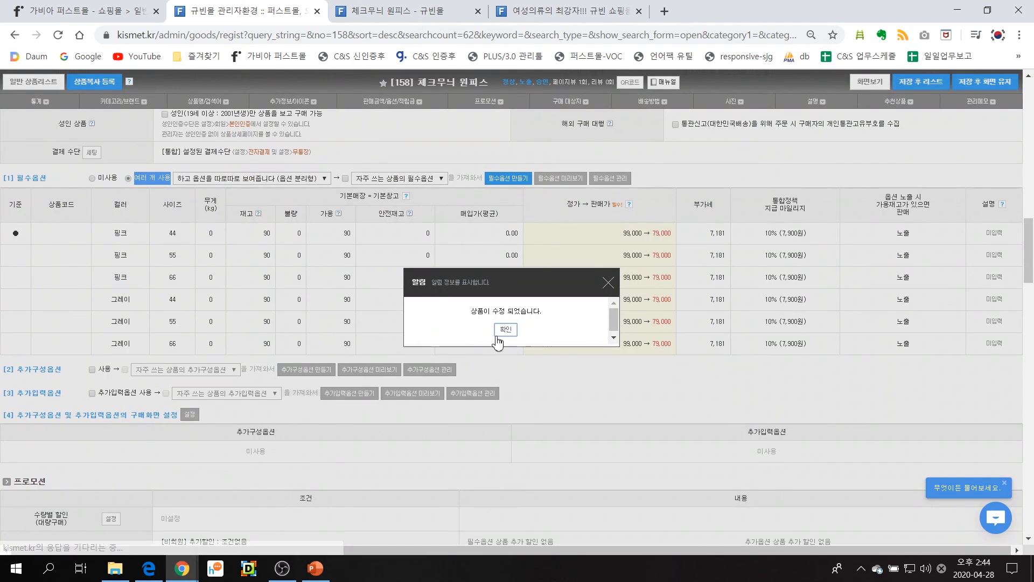
Acknowledge the product save and reload the 체크무늬 원피스 page in the shop to show the updated price and options
click(496, 334)
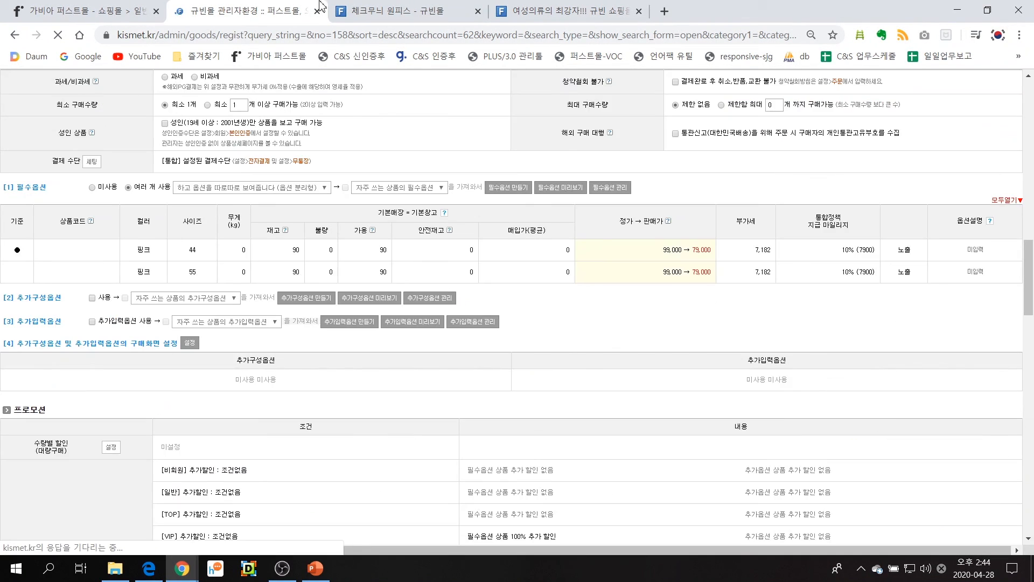
click(337, 9)
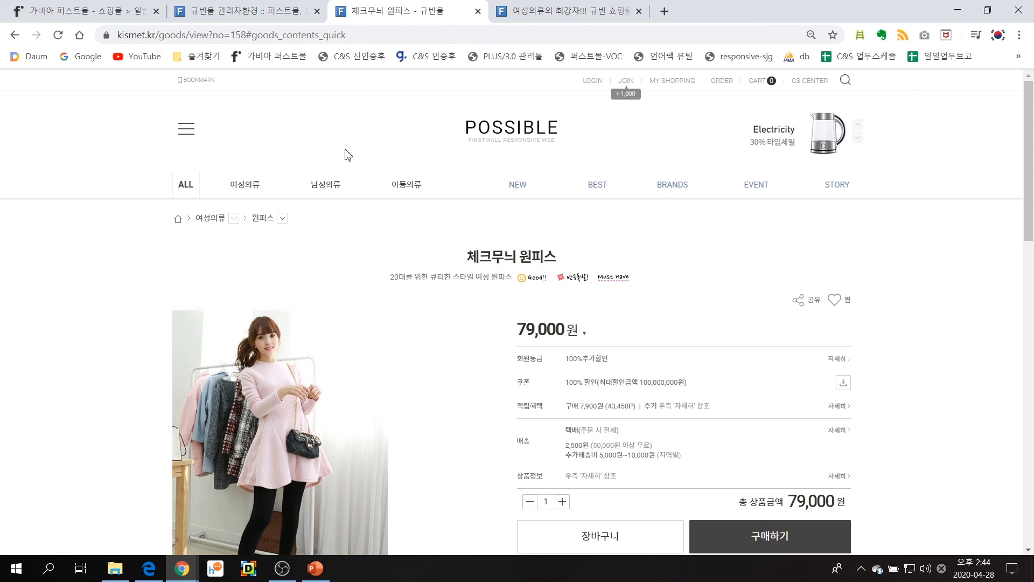
key(F5)
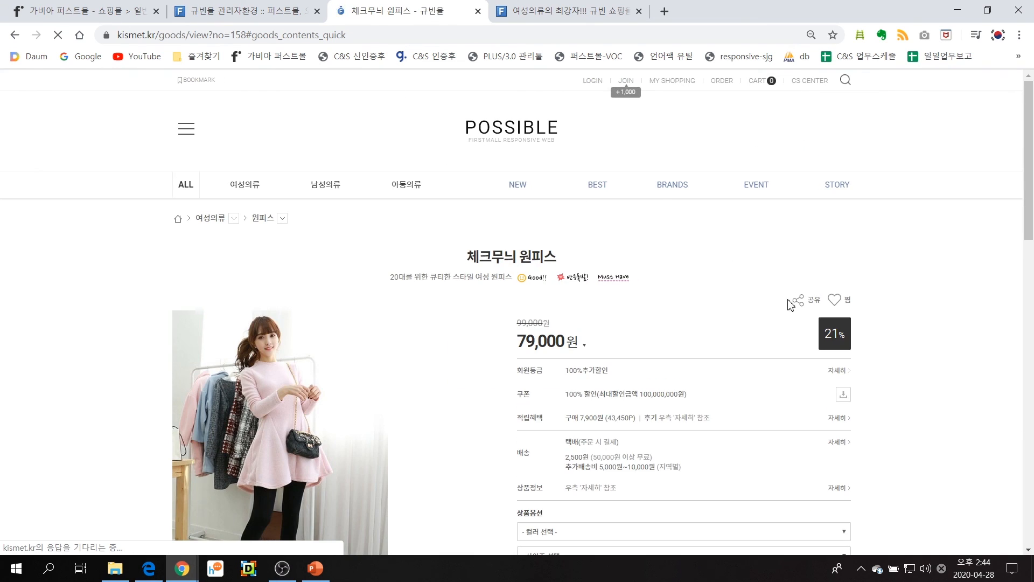
scroll(735, 337, down, 1)
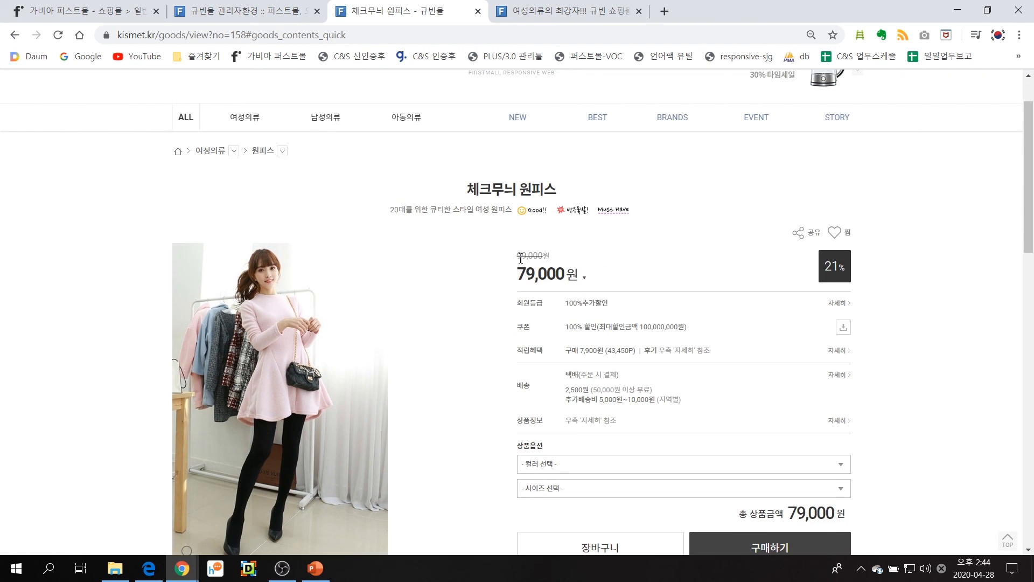
Examine the list price, sale price and discount rate displayed on the 체크무늬 원피스 shop page
drag(518, 257, 557, 276)
click(549, 255)
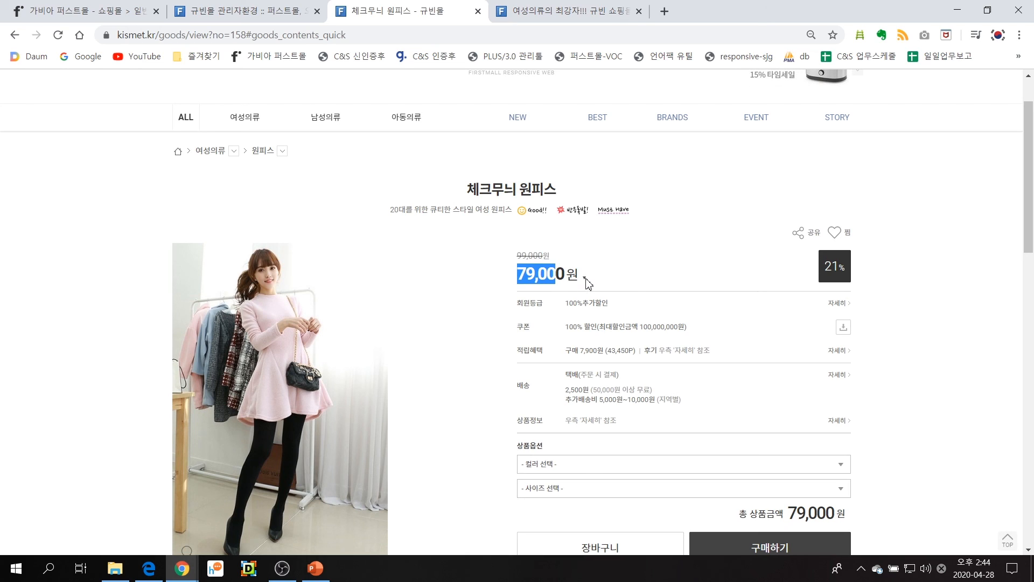
mouse_move(586, 279)
click(536, 280)
drag(520, 260, 575, 272)
drag(824, 267, 850, 272)
click(743, 278)
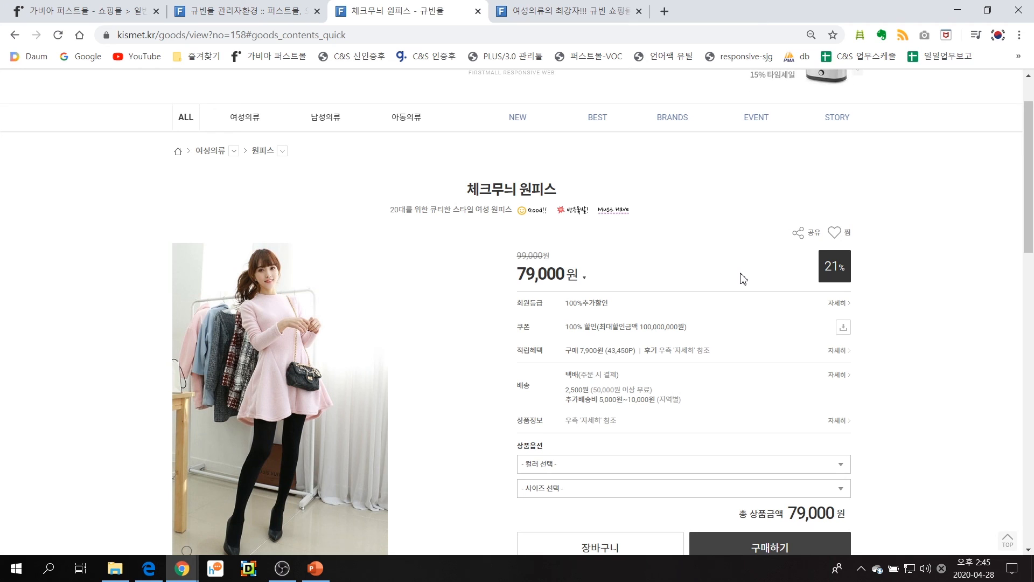
Select the 컬러 option 핑크 with 사이즈 55 in the product options on the shop page
scroll(649, 312, down, 3)
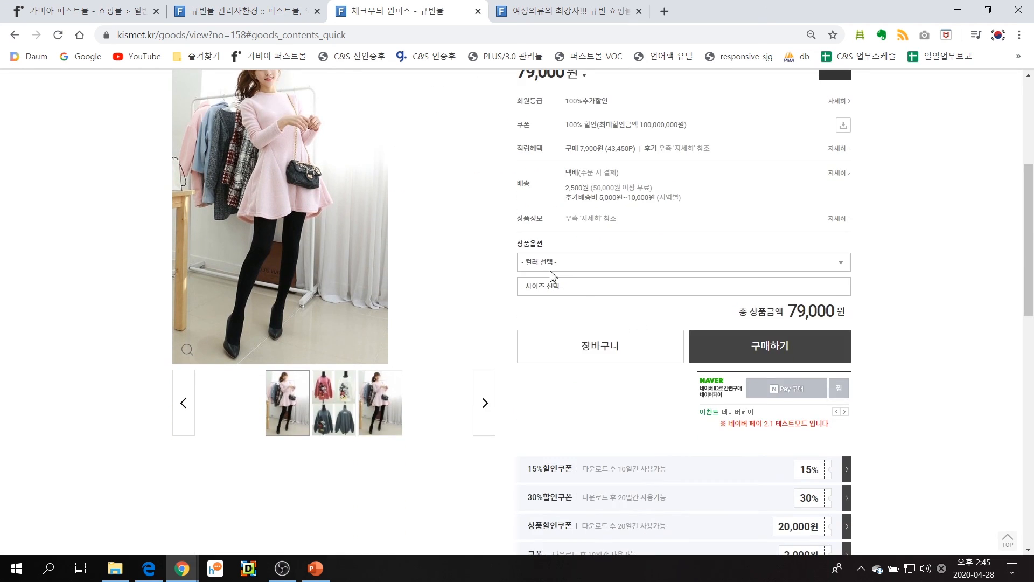
click(542, 268)
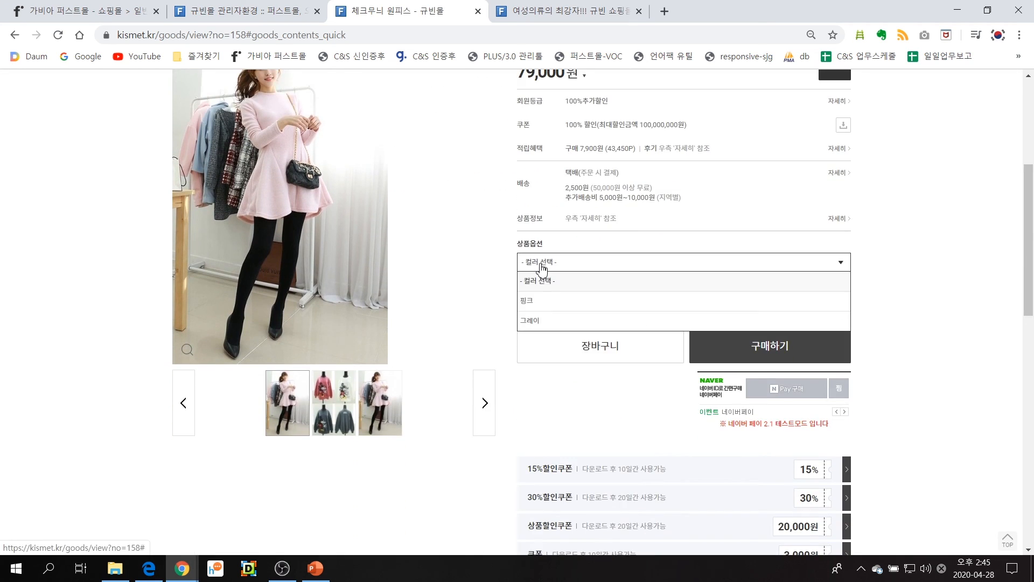
click(547, 300)
click(558, 291)
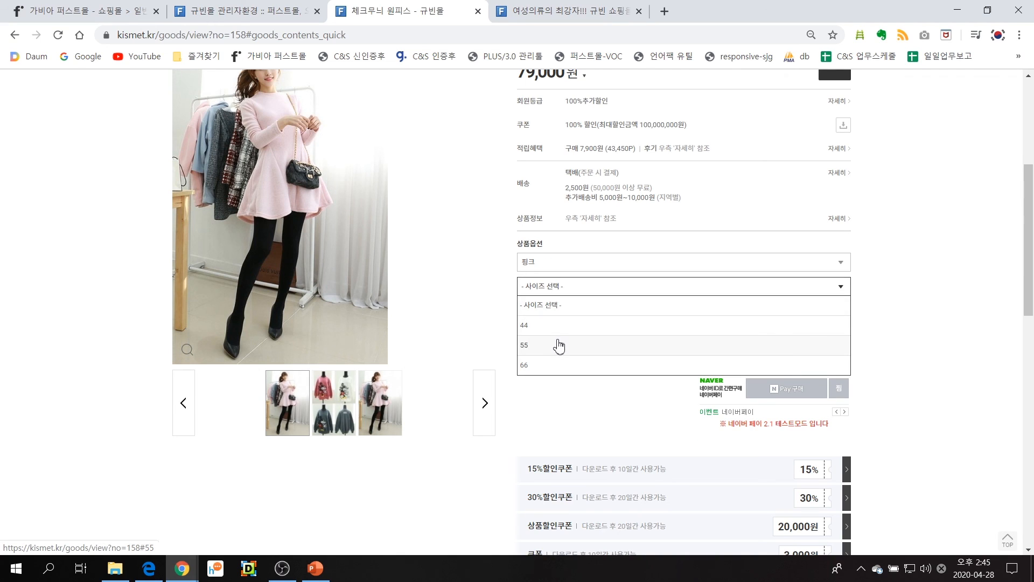
click(558, 344)
Add a second option combination, 컬러 그레이 with 사이즈 44, to the order selection and review the selected items
click(563, 266)
click(564, 321)
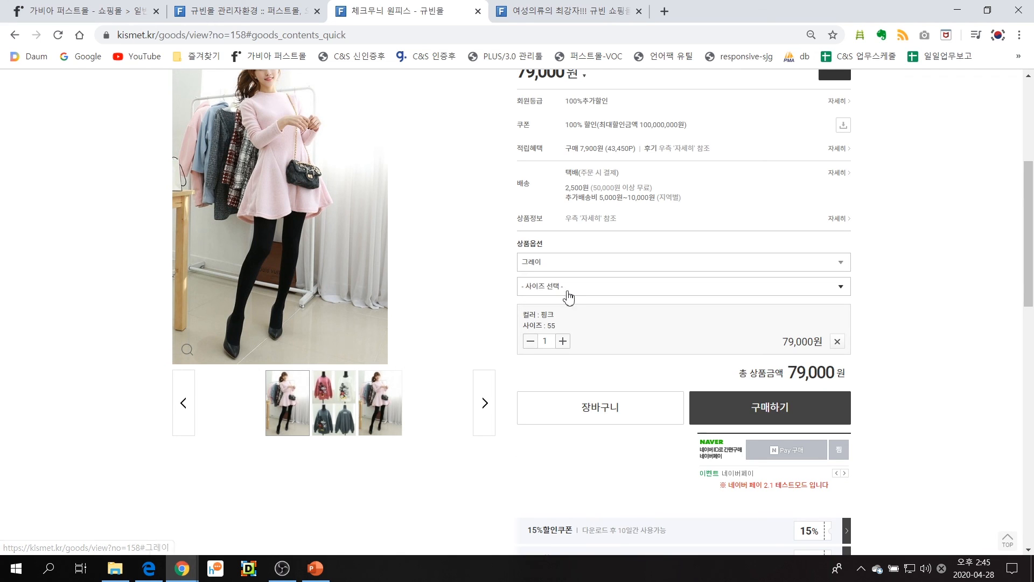
click(567, 291)
click(564, 326)
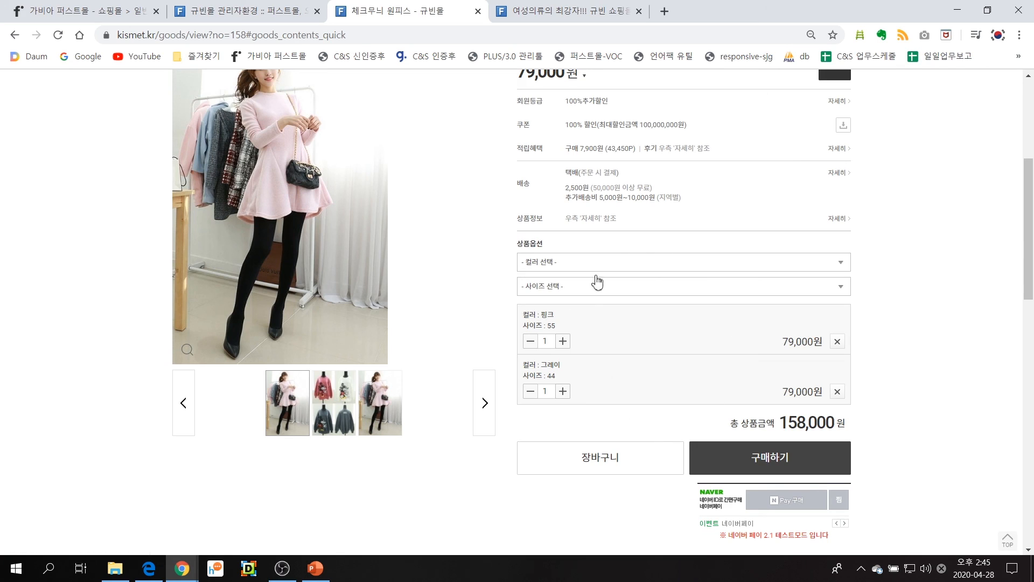
scroll(703, 290, down, 2)
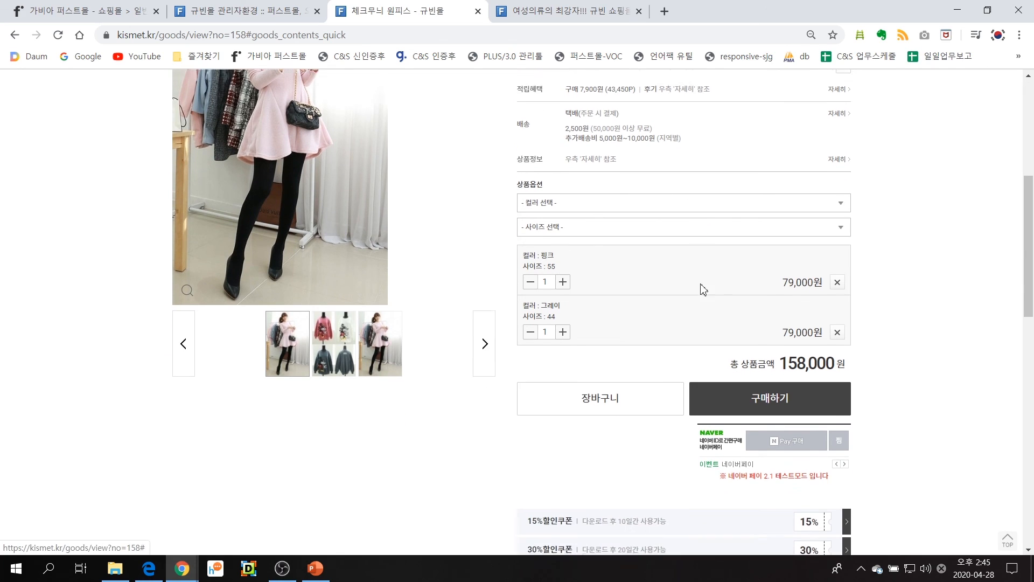